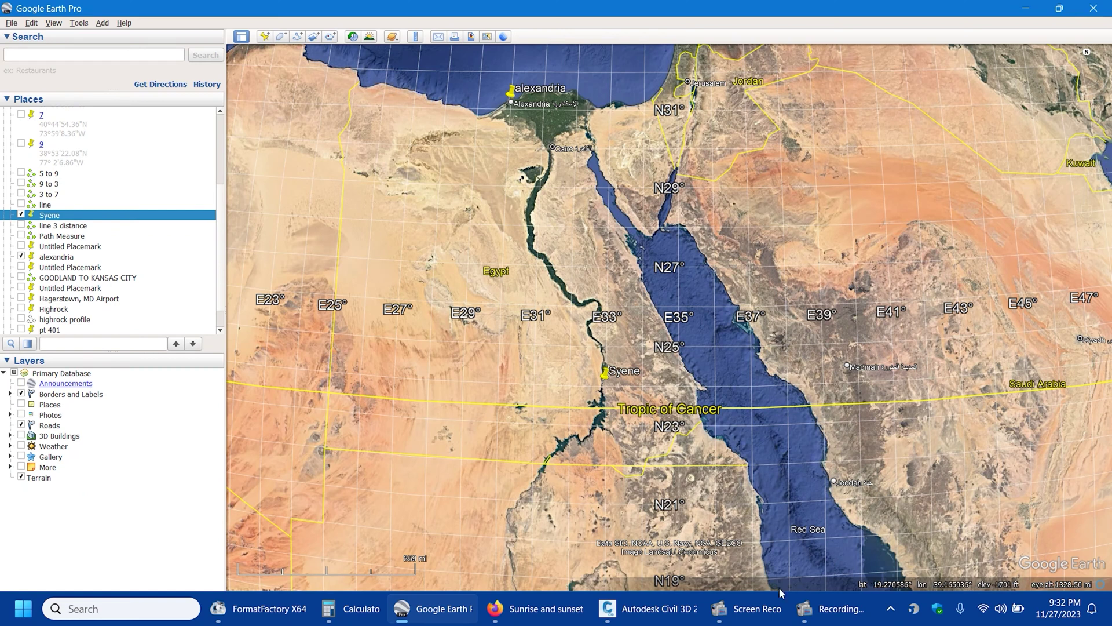
Bring up the timeanddate sunrise/sunset page for Syene's coordinates (sunrise 6:12 am, sunset 5:00 pm).
{"action": "left_click", "coordinate": [547, 608]}
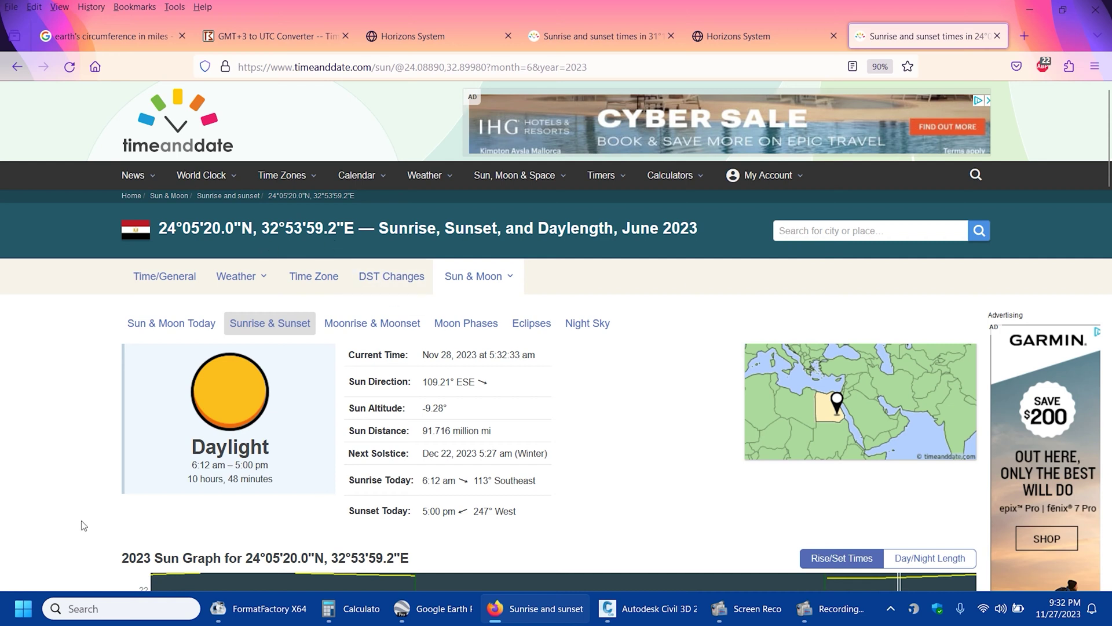
Check Syene's June 21 solar noon (12:50 pm, 89° altitude), then switch to the Horizons Sun setup.
{"action": "scroll", "coordinate": [84, 525], "scroll_direction": "down", "scroll_amount": 10}
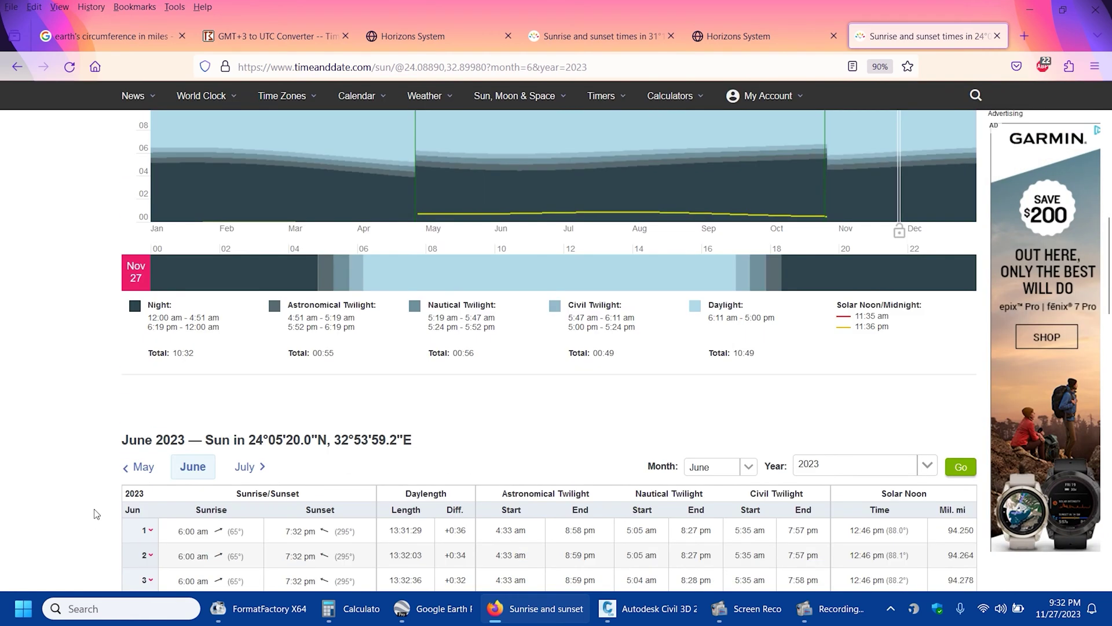
{"action": "scroll", "coordinate": [29, 492], "scroll_direction": "down", "scroll_amount": 10}
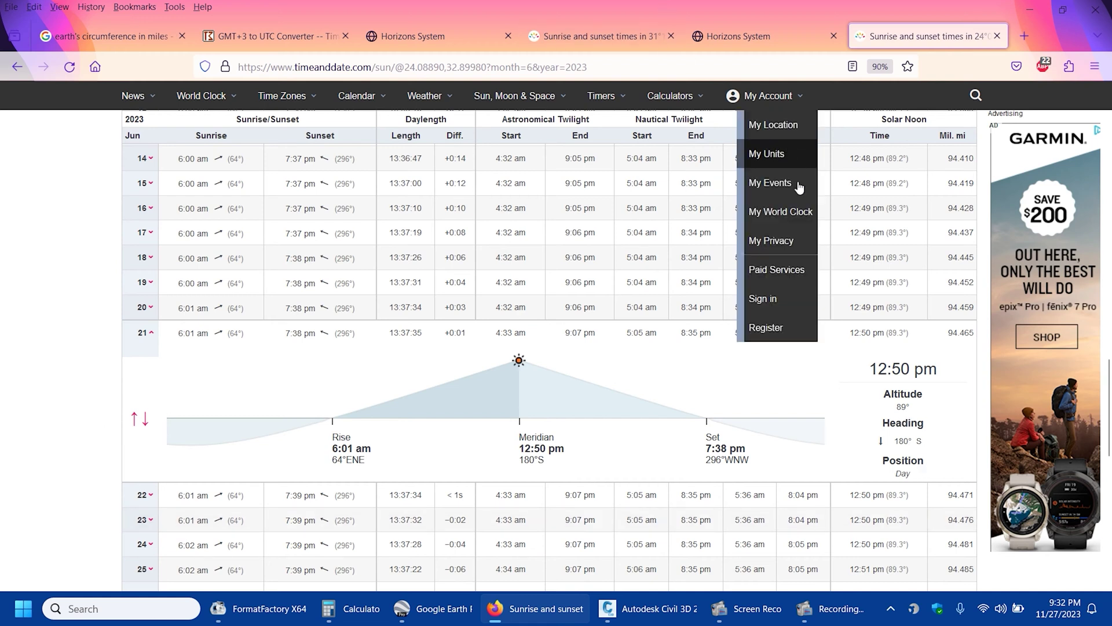
{"action": "left_click", "coordinate": [741, 37]}
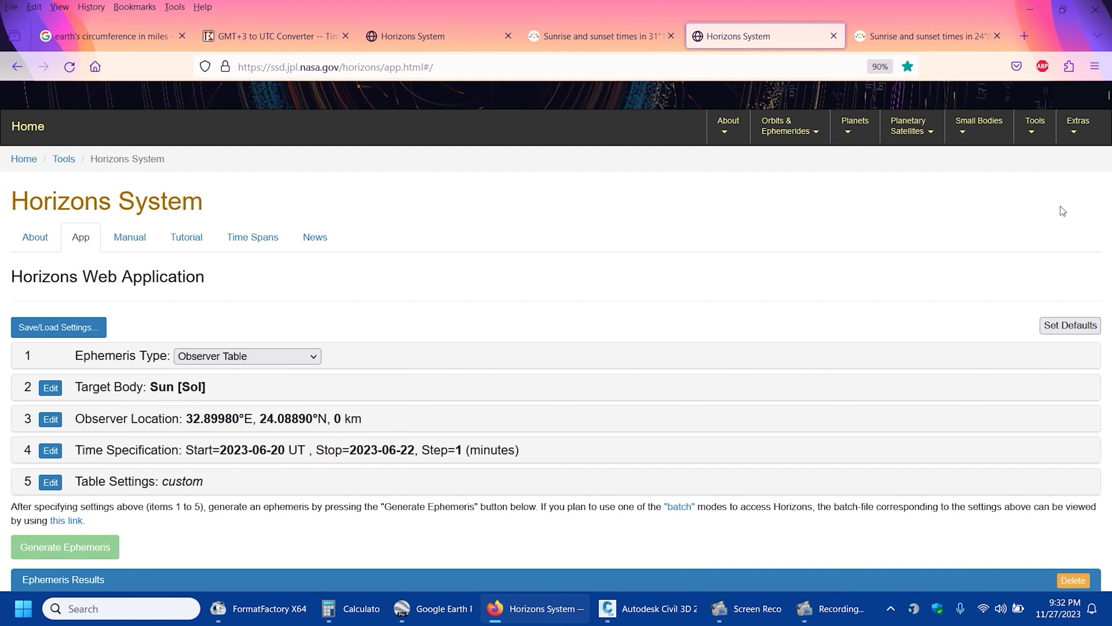
Verify the GMT+3 to UTC conversion and highlight the Jun-21 09:50 and 09:51 Sun azimuth/elevation rows.
{"action": "left_click", "coordinate": [255, 36]}
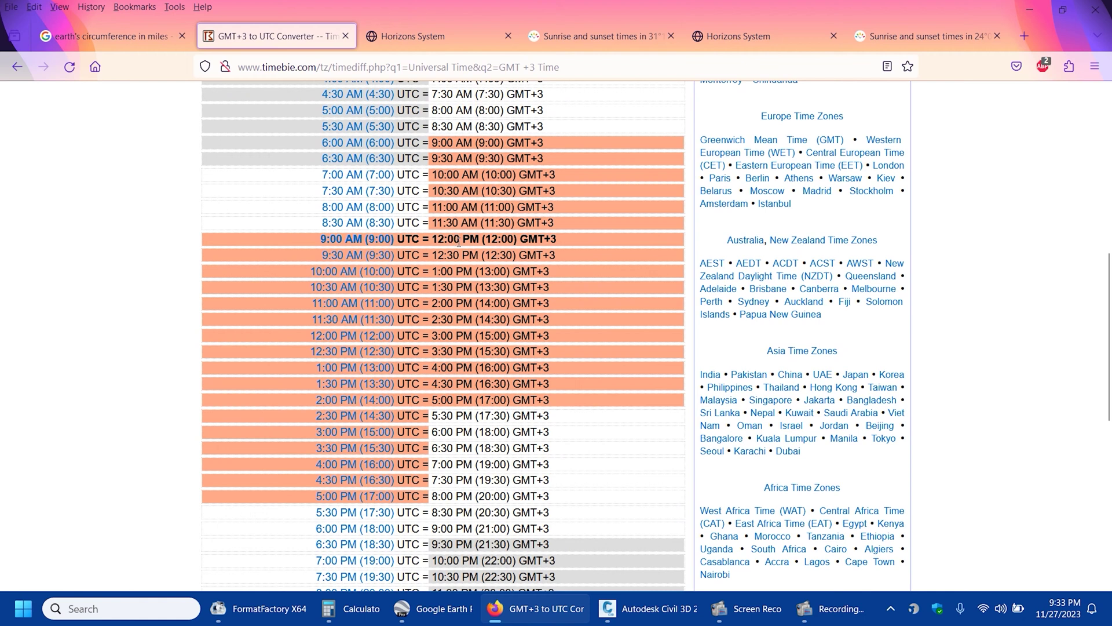
{"action": "left_click", "coordinate": [769, 35]}
{"action": "scroll", "coordinate": [813, 352], "scroll_direction": "down", "scroll_amount": 5}
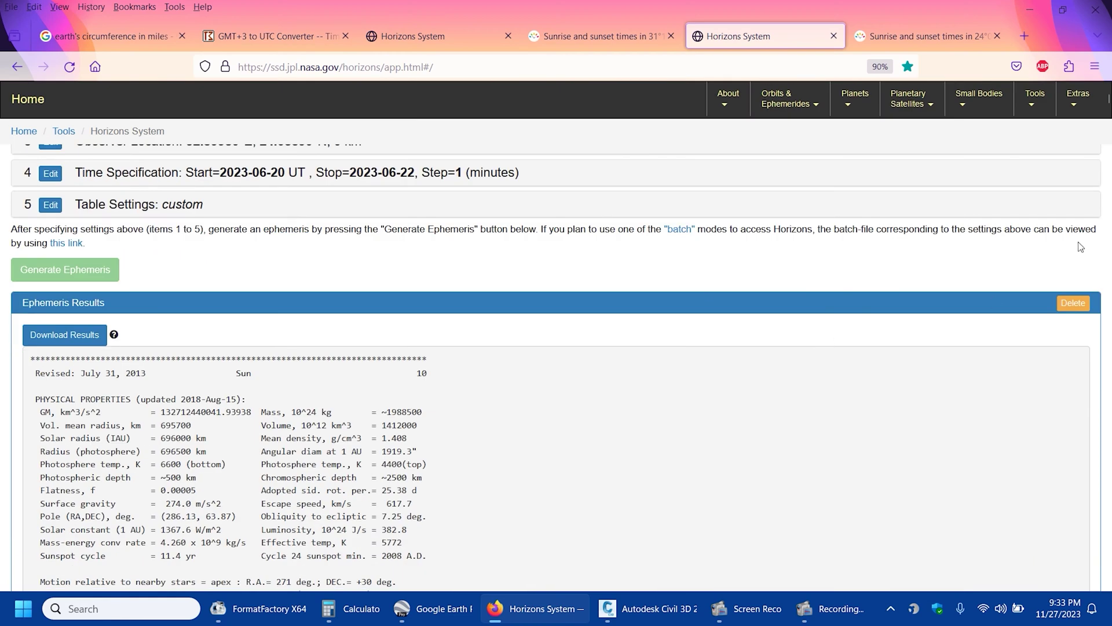
{"action": "left_click_drag", "start_coordinate": [1107, 110], "coordinate": [1108, 387]}
{"action": "scroll", "coordinate": [323, 443], "scroll_direction": "down", "scroll_amount": 5}
{"action": "scroll", "coordinate": [322, 443], "scroll_direction": "down", "scroll_amount": 20}
{"action": "left_click_drag", "start_coordinate": [412, 361], "coordinate": [427, 373]}
{"action": "scroll", "coordinate": [322, 465], "scroll_direction": "down", "scroll_amount": 4}
{"action": "scroll", "coordinate": [320, 465], "scroll_direction": "up", "scroll_amount": 3}
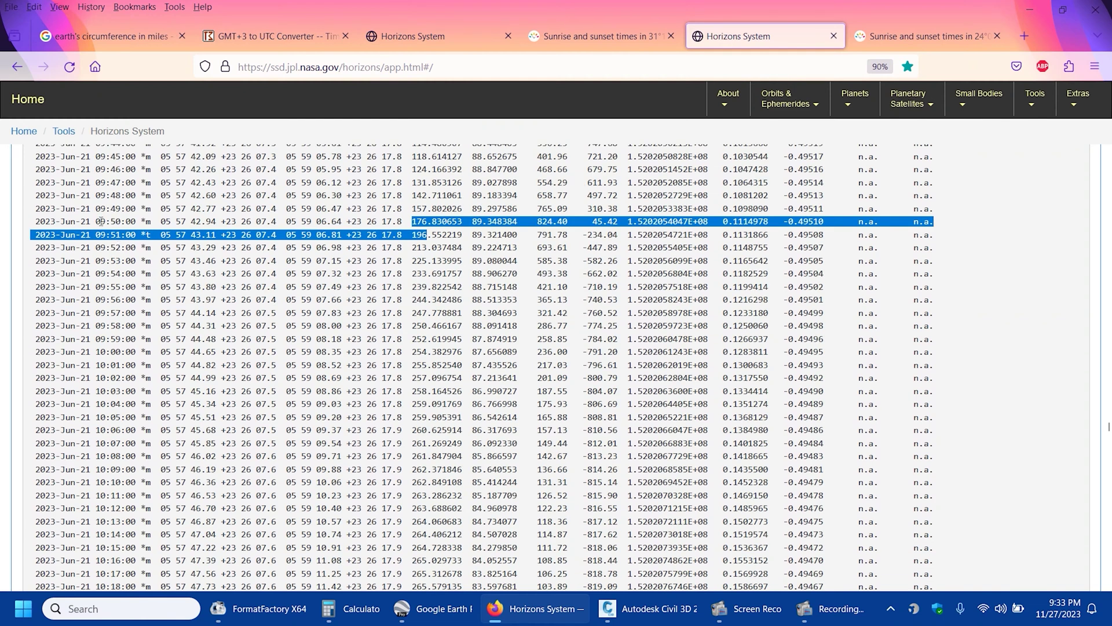
{"action": "left_click_drag", "start_coordinate": [100, 222], "coordinate": [544, 220]}
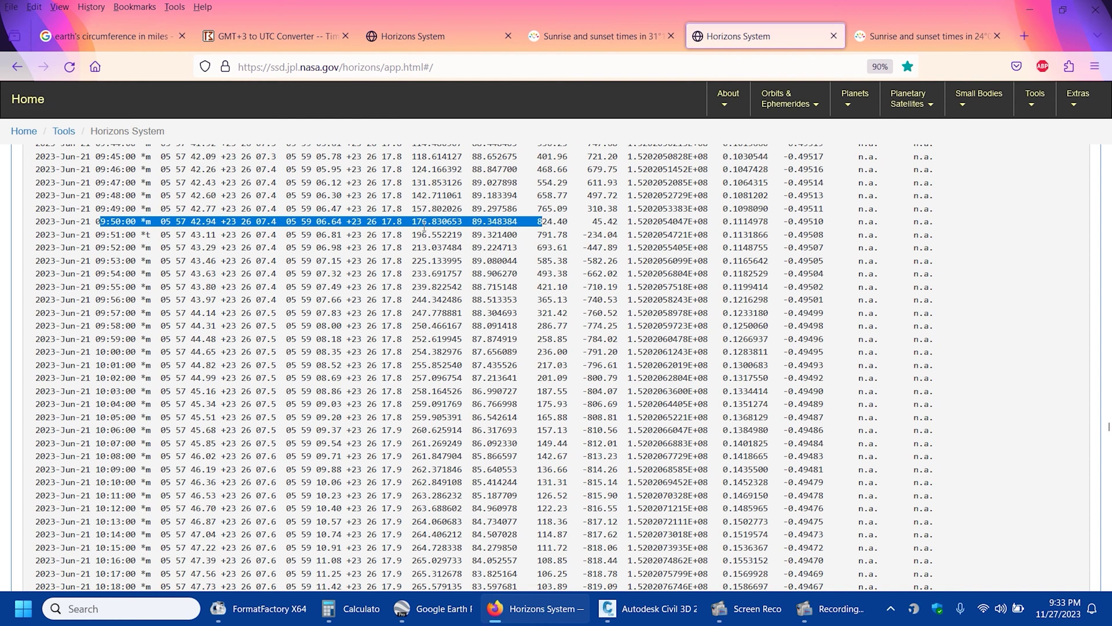
{"action": "left_click_drag", "start_coordinate": [414, 234], "coordinate": [498, 236]}
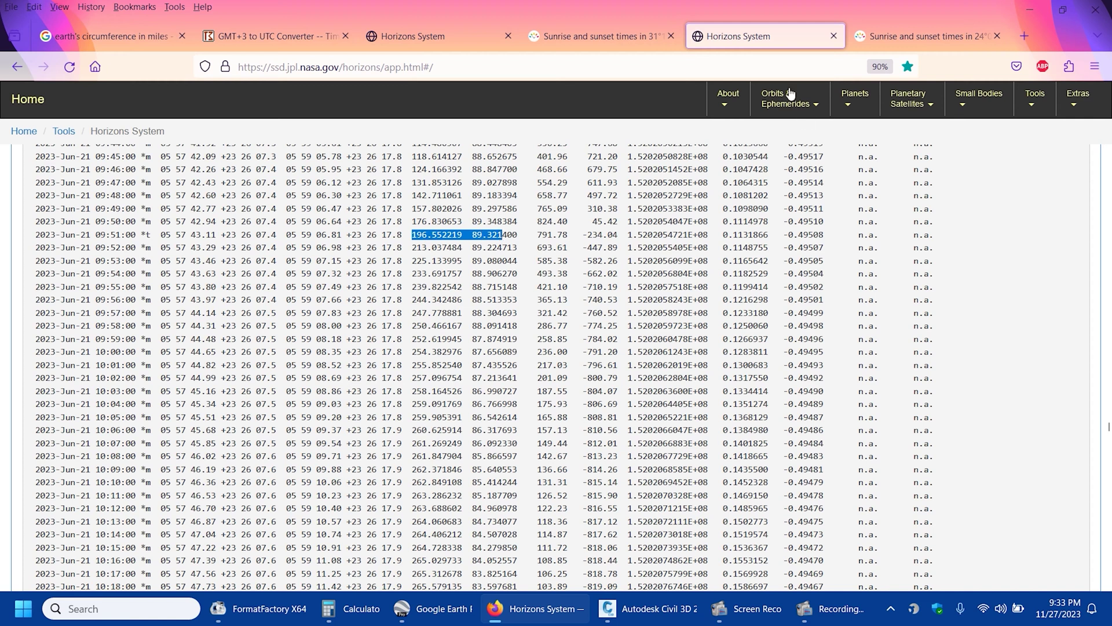
Cross-check the sunrise table and UTC conversion, then highlight the 09:50 UT time.
{"action": "left_click", "coordinate": [903, 36]}
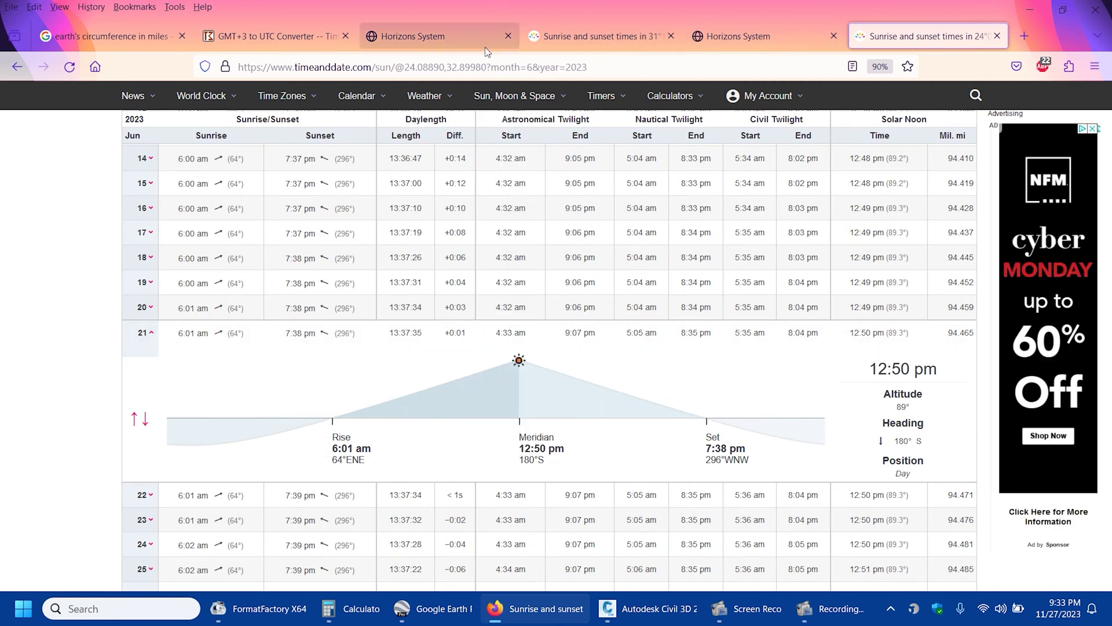
{"action": "left_click", "coordinate": [280, 36]}
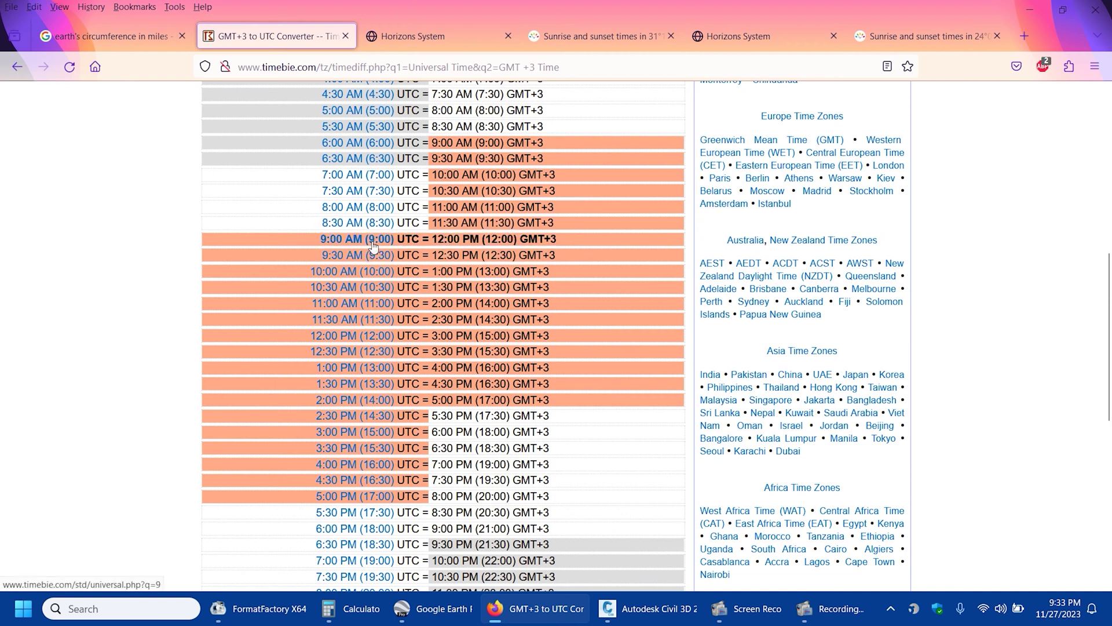
{"action": "left_click", "coordinate": [765, 38]}
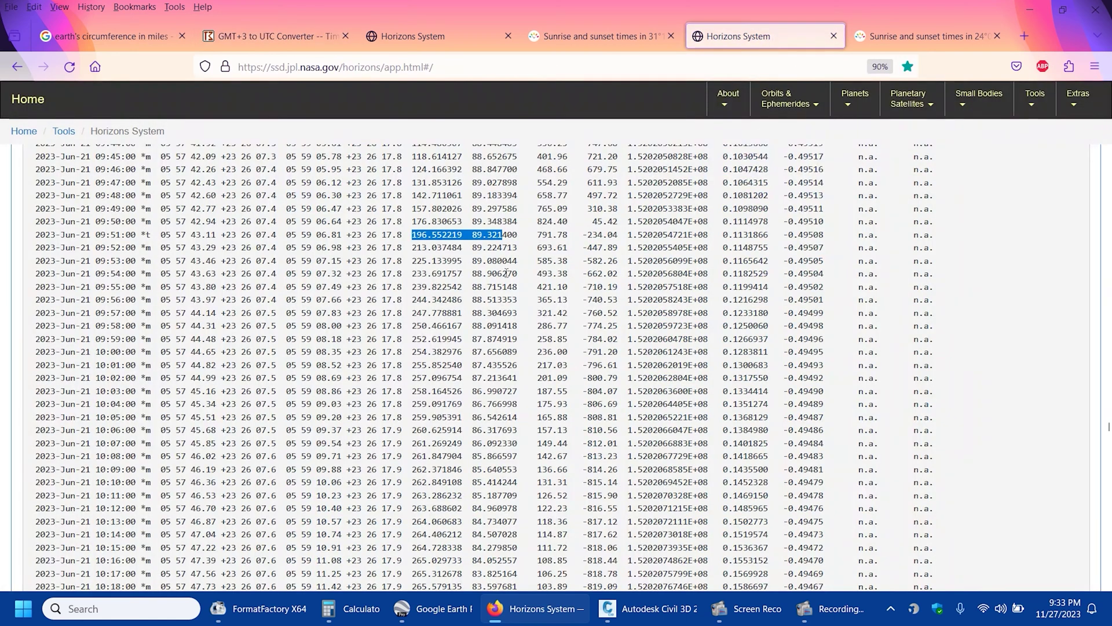
{"action": "left_click_drag", "start_coordinate": [99, 221], "coordinate": [151, 221]}
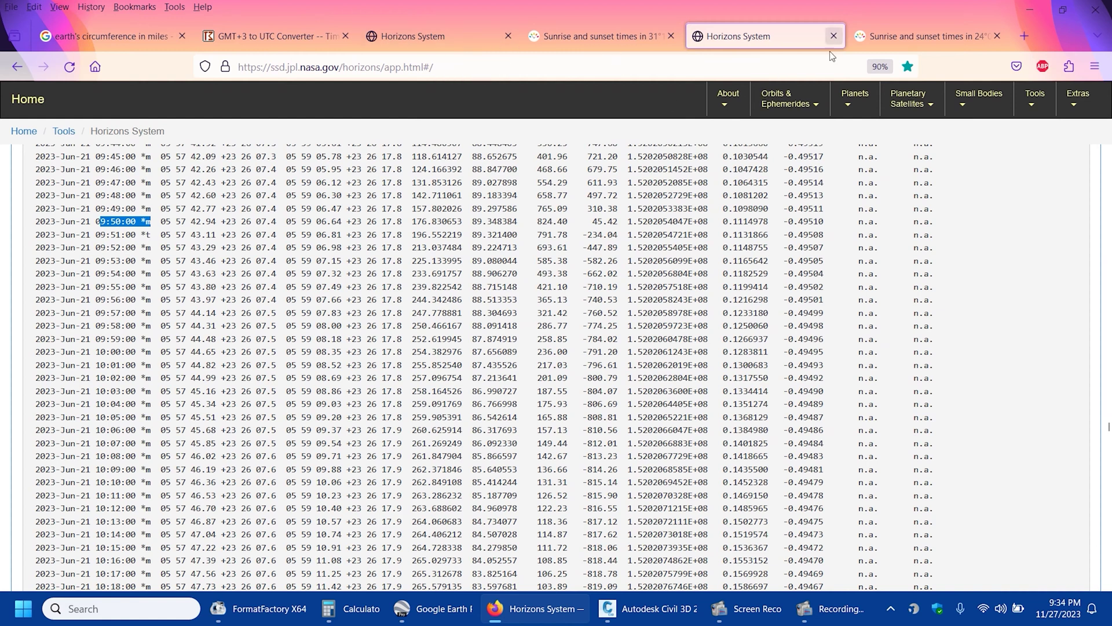
Start setting the drawing location From Map and read Syene's placemark coordinates in Google Earth.
{"action": "left_click", "coordinate": [626, 614]}
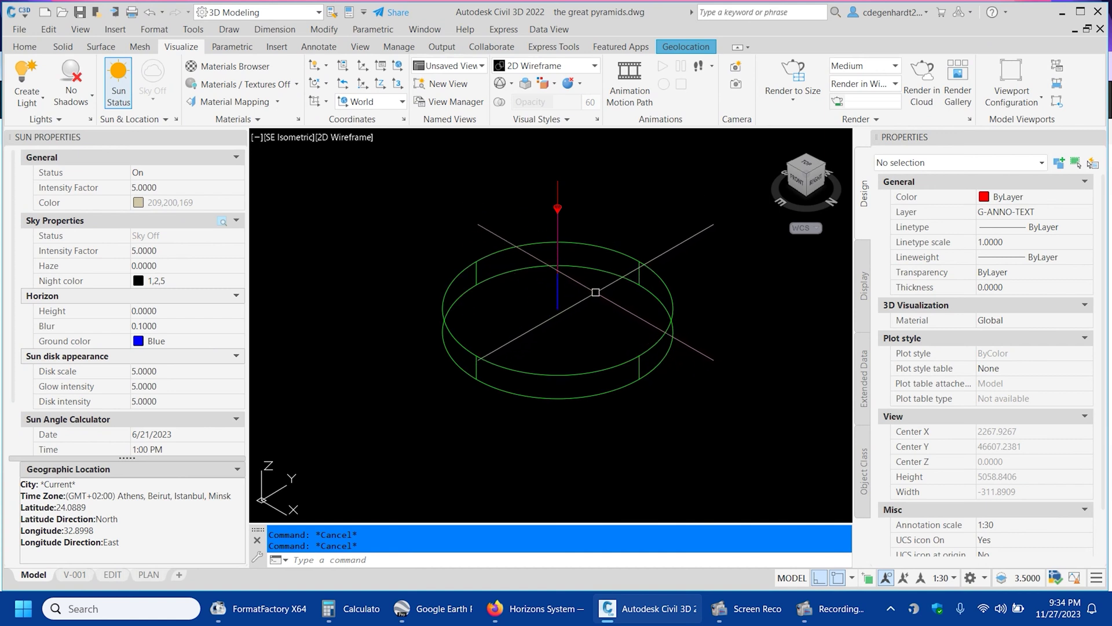
{"action": "left_click", "coordinate": [697, 49]}
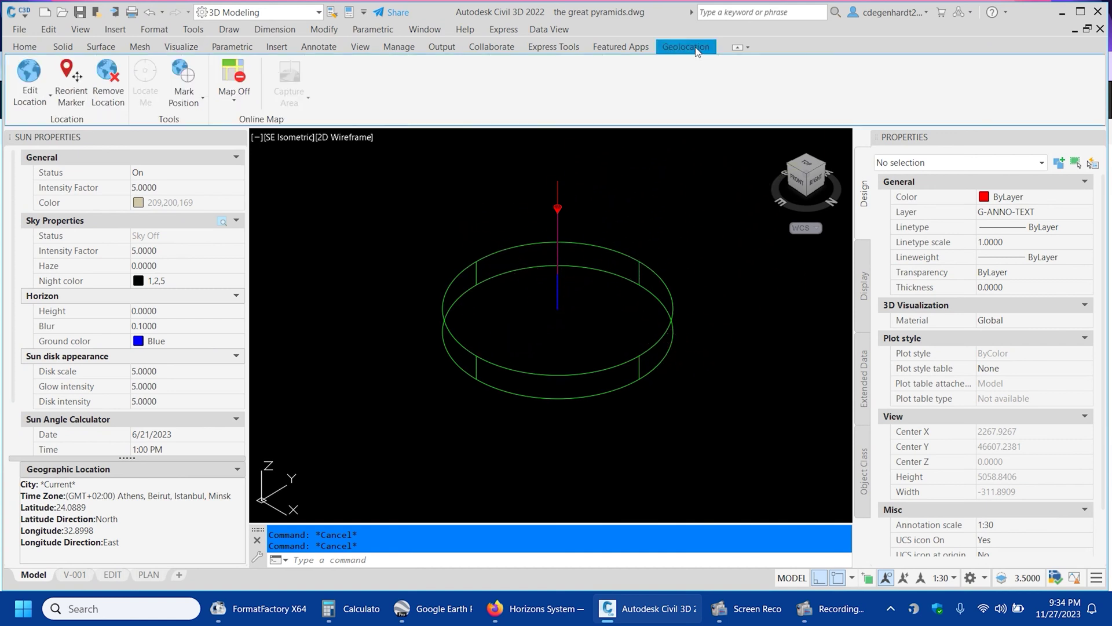
{"action": "left_click", "coordinate": [32, 97]}
{"action": "left_click", "coordinate": [41, 129]}
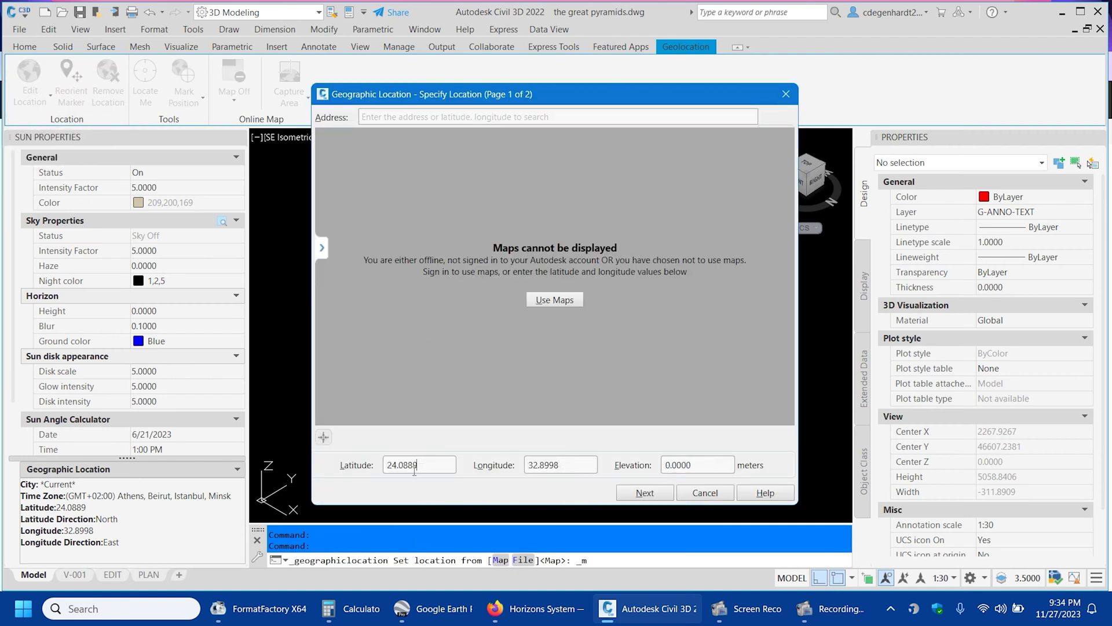
{"action": "left_click", "coordinate": [426, 615]}
{"action": "right_click", "coordinate": [61, 218]}
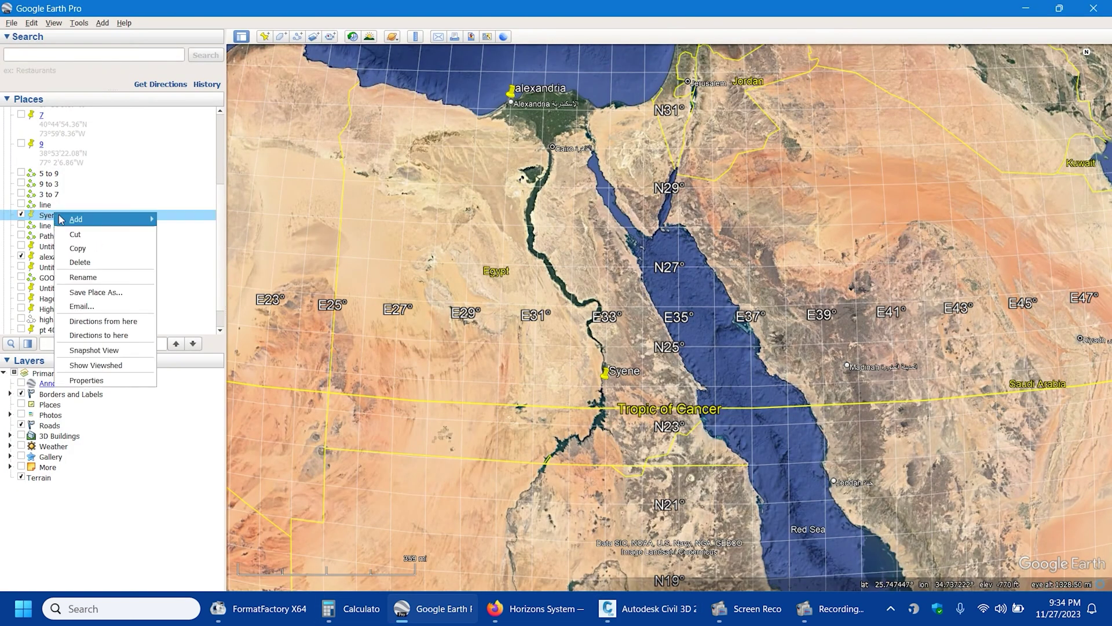
{"action": "left_click", "coordinate": [87, 380]}
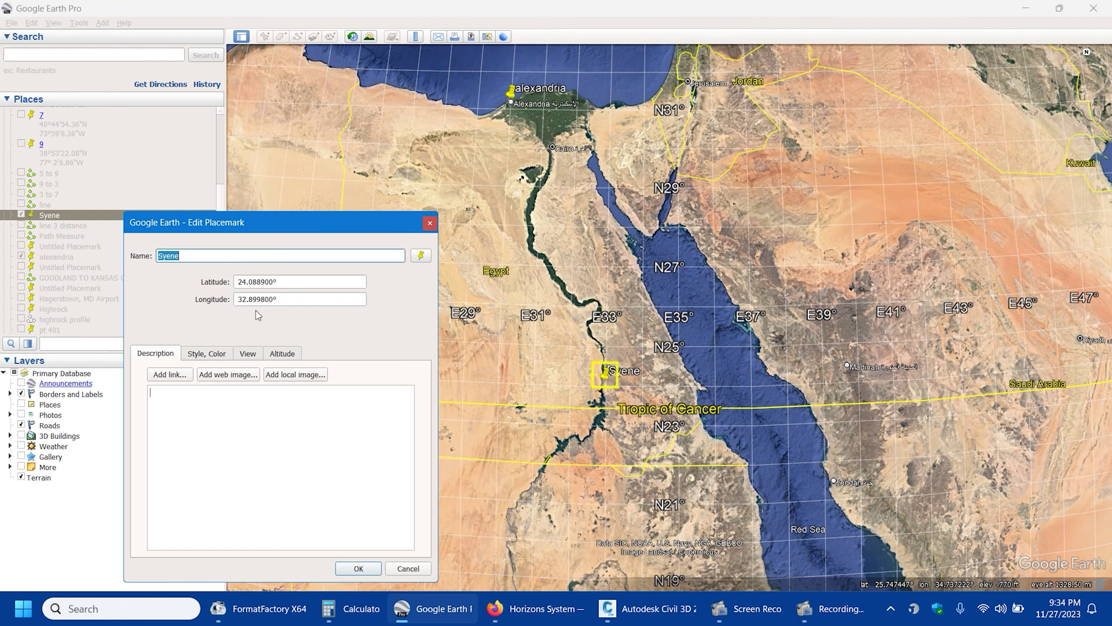
Confirm latitude 24.0889, longitude 32.8998 and accept the Old-Egyp.Red coordinate system.
{"action": "left_click", "coordinate": [653, 612]}
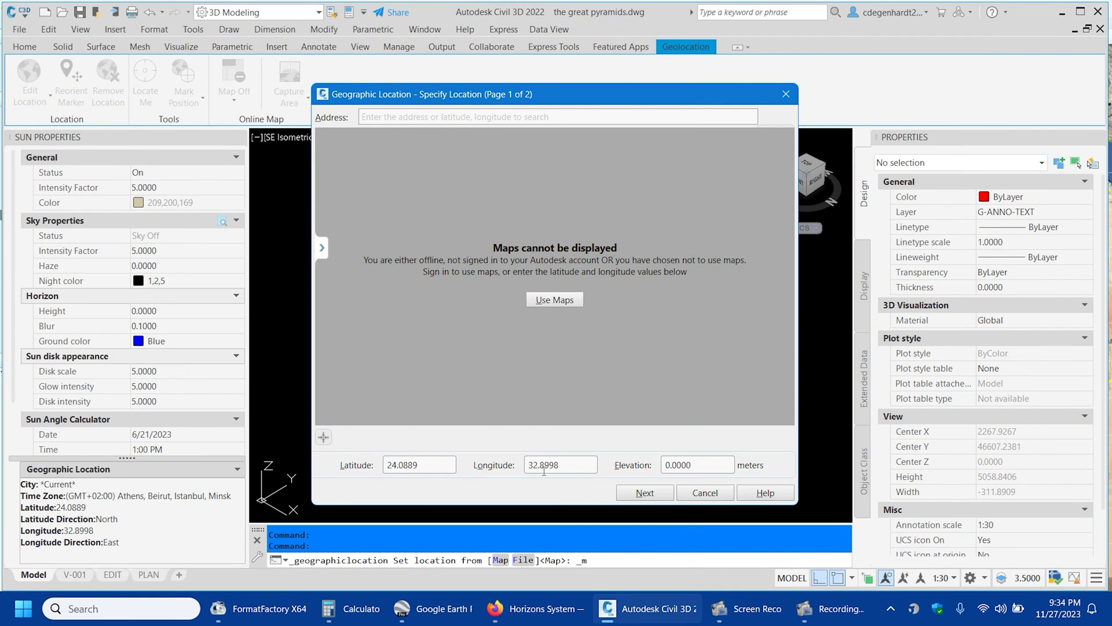
{"action": "left_click", "coordinate": [647, 496]}
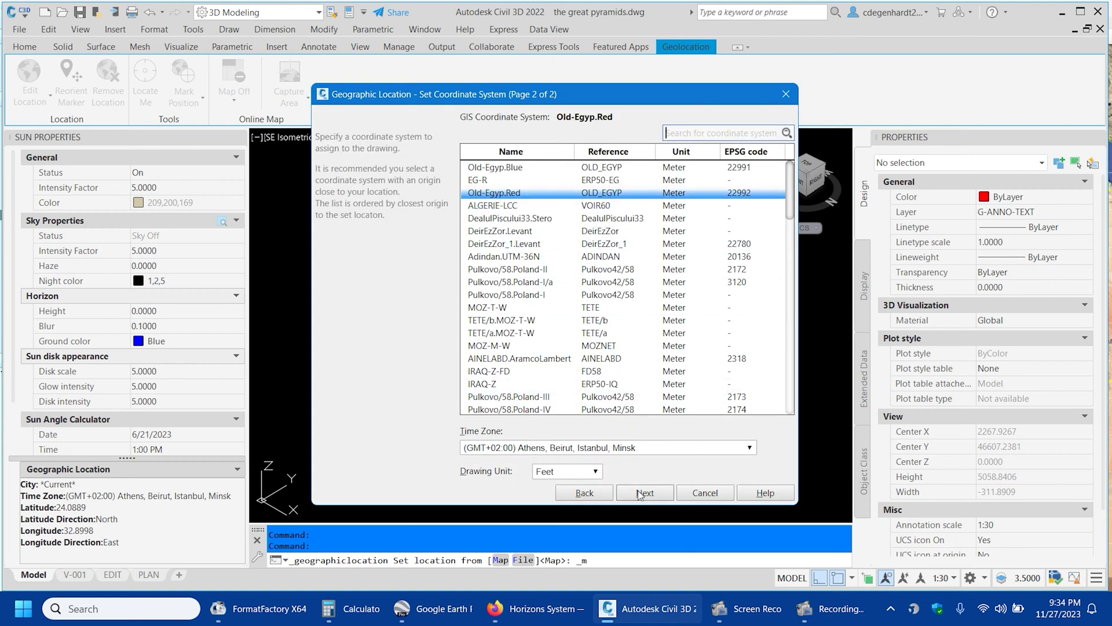
{"action": "left_click", "coordinate": [645, 493]}
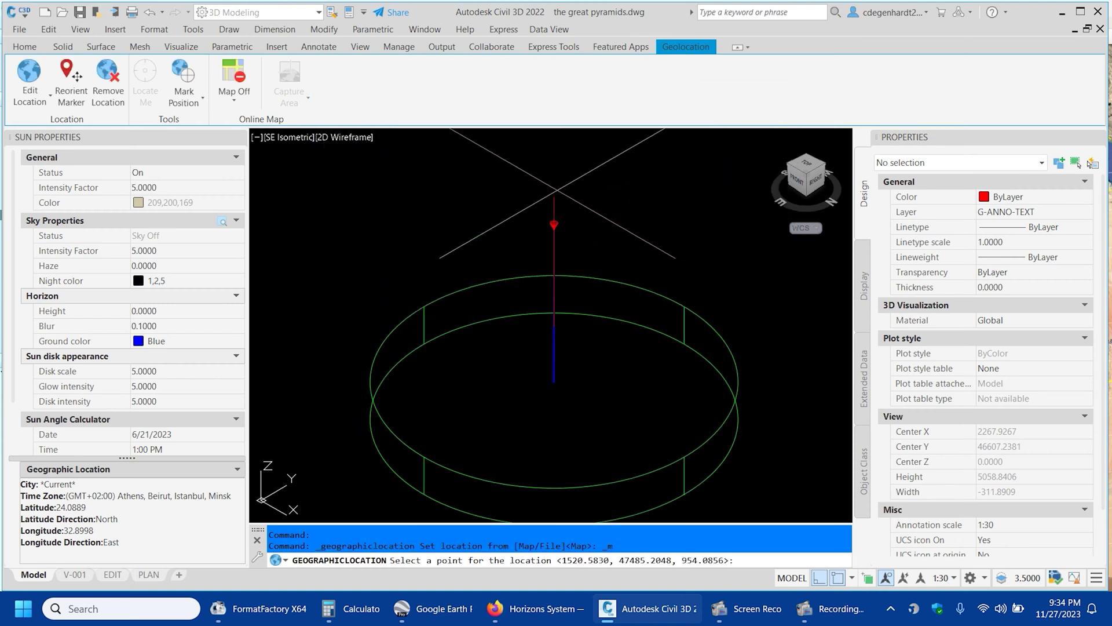
Place the geographic location point on the pole marker and accept north angle 0.
{"action": "scroll", "coordinate": [550, 165], "scroll_direction": "down", "scroll_amount": 3}
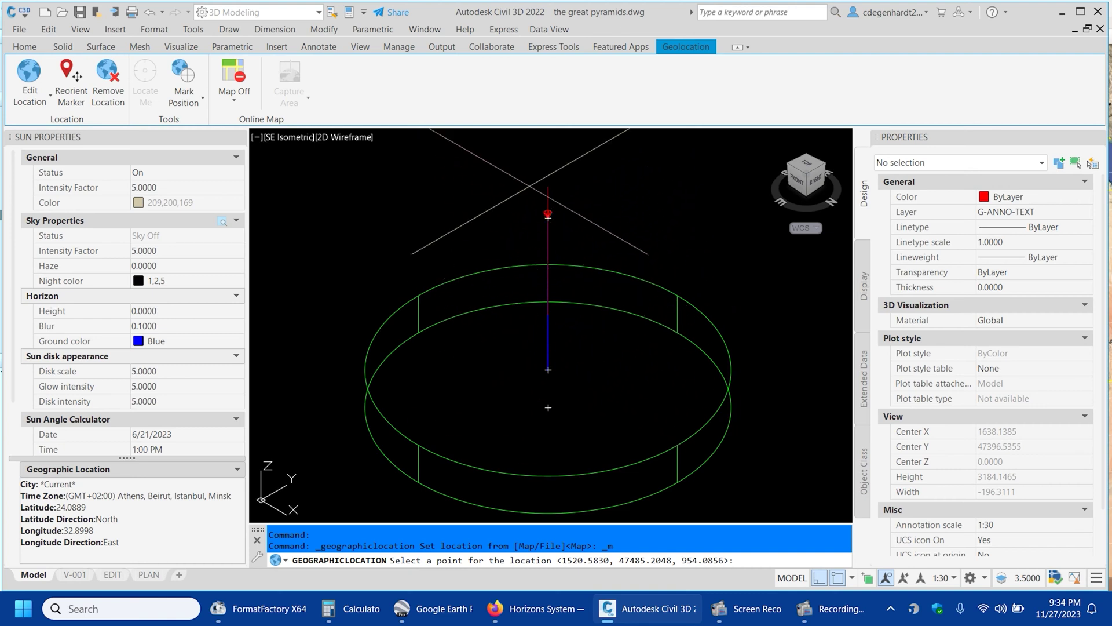
{"action": "scroll", "coordinate": [529, 185], "scroll_direction": "up", "scroll_amount": 15}
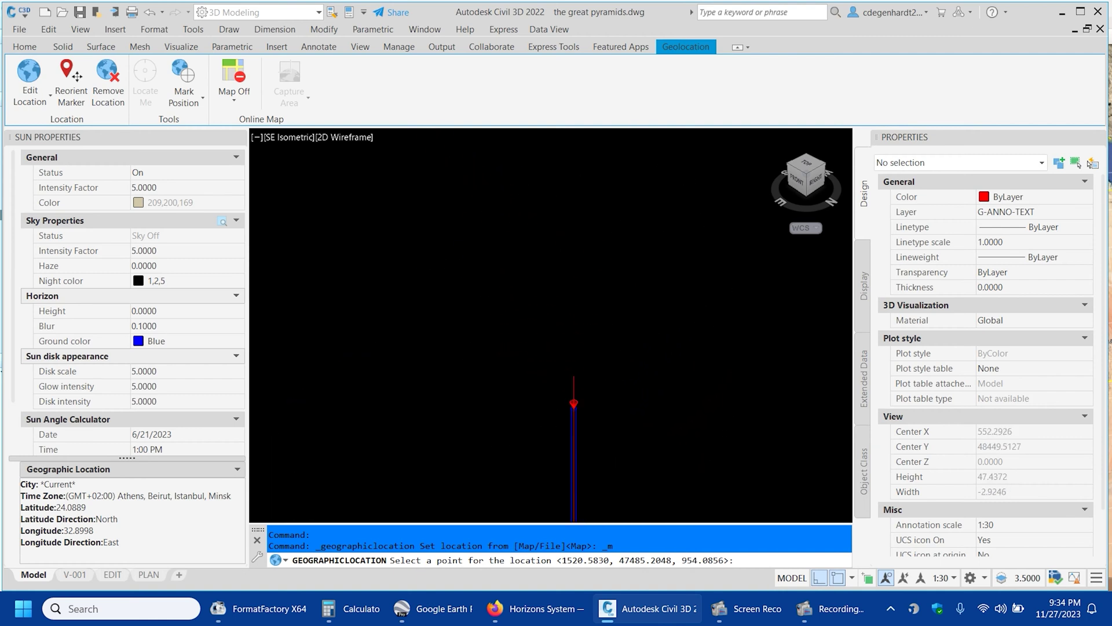
{"action": "scroll", "coordinate": [571, 403], "scroll_direction": "up", "scroll_amount": 10}
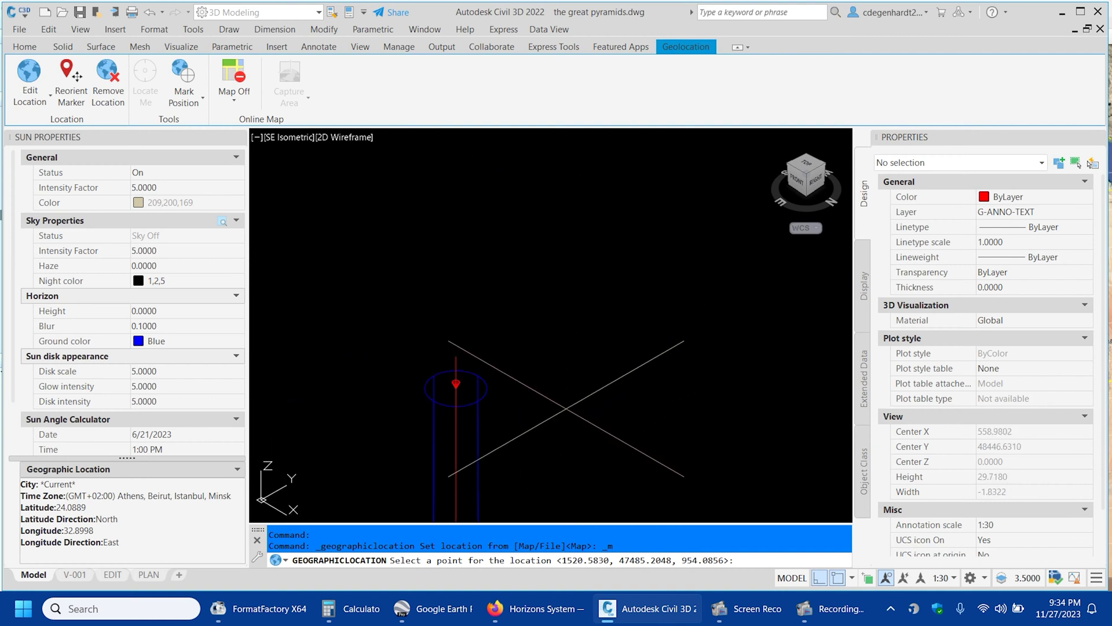
{"action": "left_click", "coordinate": [455, 388]}
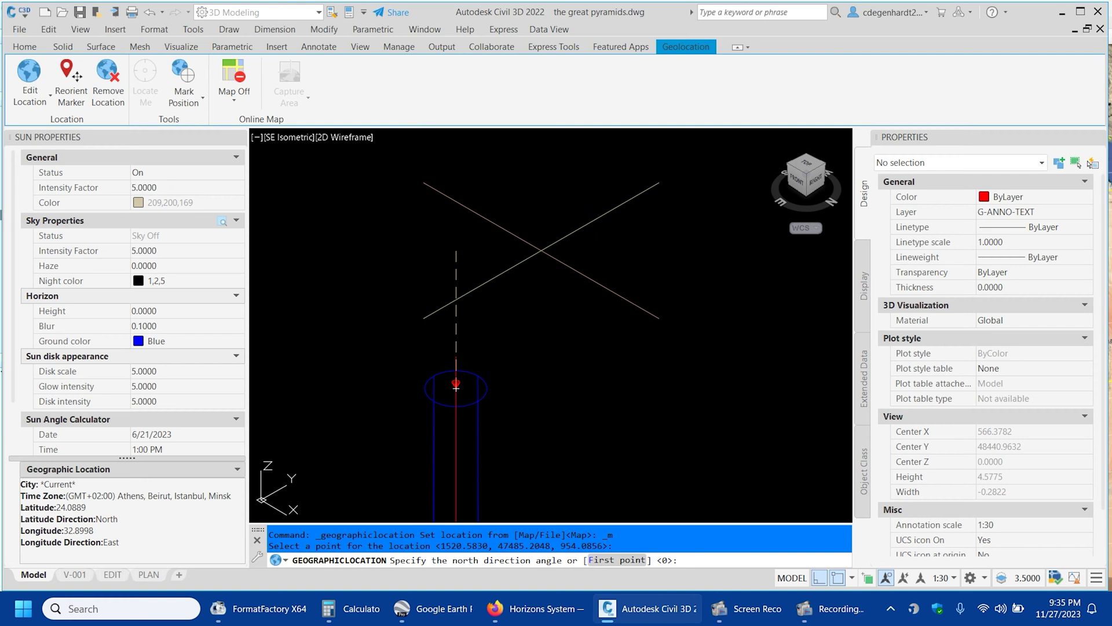
{"action": "key", "text": "Return"}
{"action": "scroll", "coordinate": [551, 249], "scroll_direction": "down", "scroll_amount": 20}
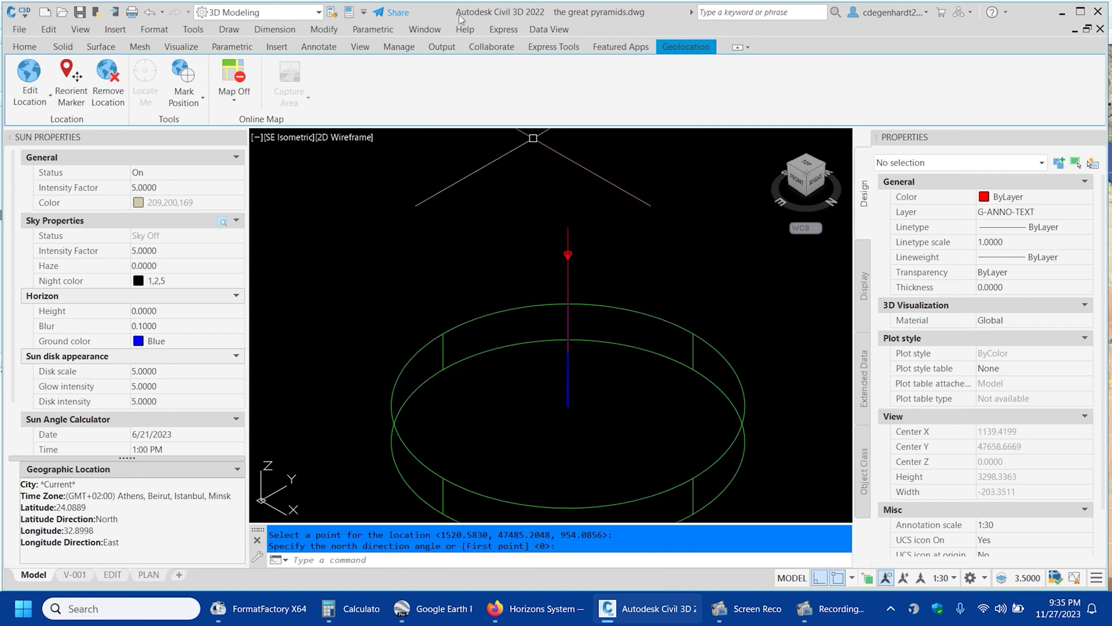
Enable Ground Shadows on the Visualize tab and view the pole site from the Top.
{"action": "left_click", "coordinate": [184, 47]}
{"action": "left_click", "coordinate": [70, 93]}
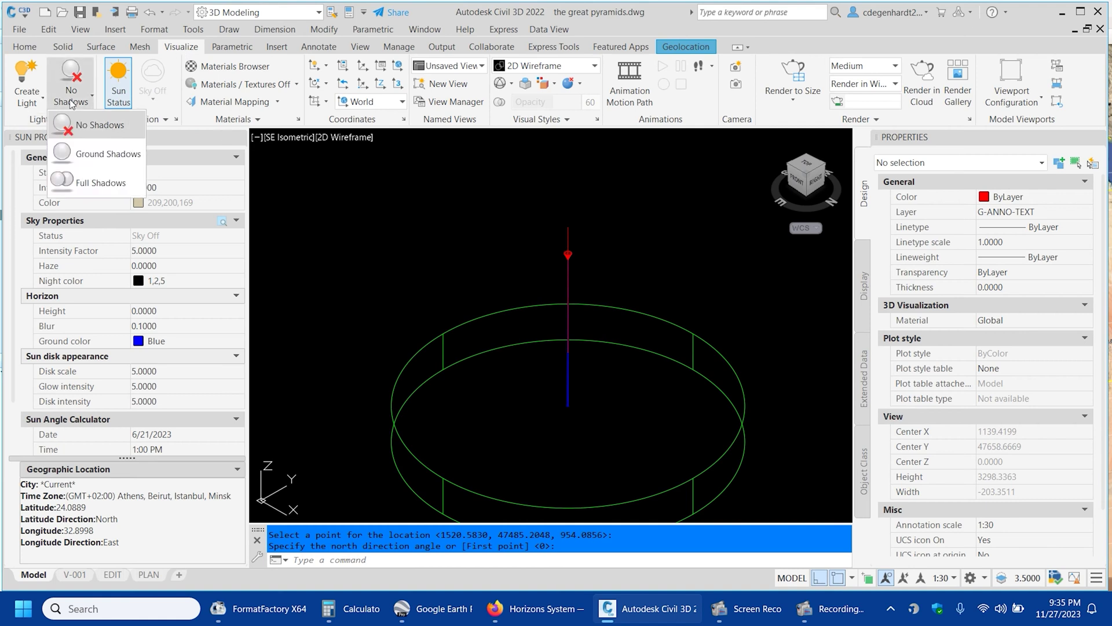
{"action": "left_click", "coordinate": [100, 153]}
{"action": "scroll", "coordinate": [581, 370], "scroll_direction": "up", "scroll_amount": 5}
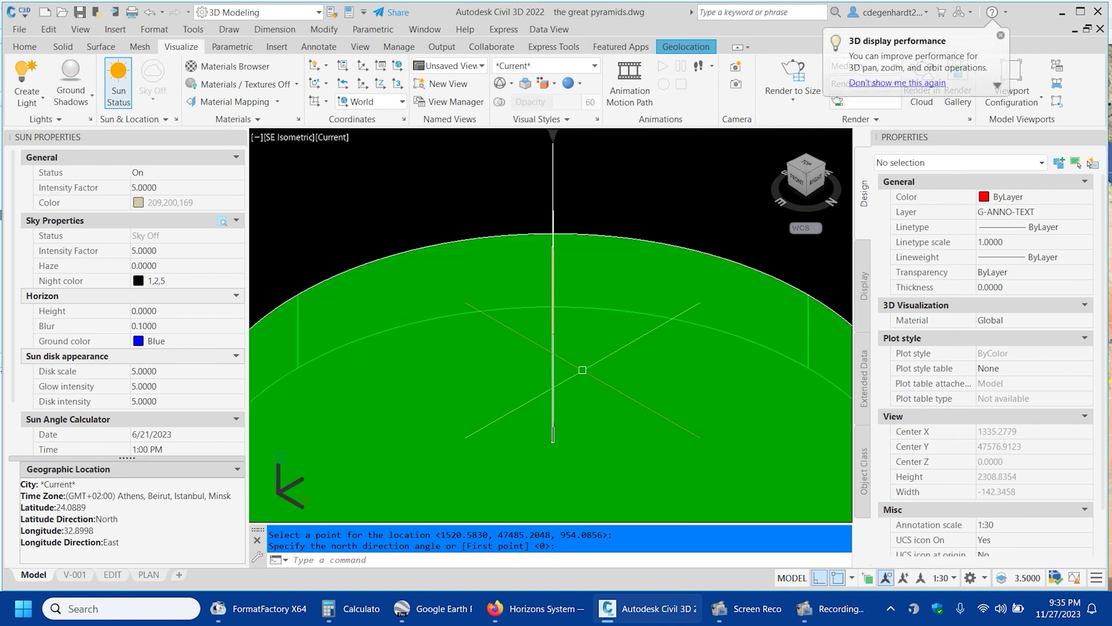
{"action": "scroll", "coordinate": [541, 290], "scroll_direction": "up", "scroll_amount": 1}
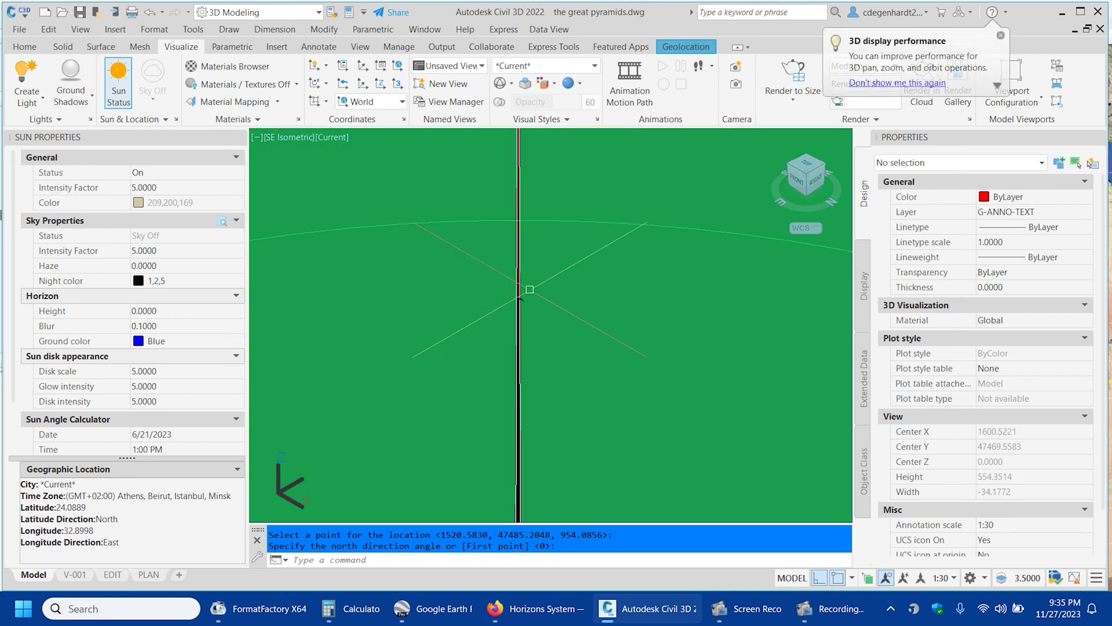
{"action": "scroll", "coordinate": [530, 299], "scroll_direction": "up", "scroll_amount": 3}
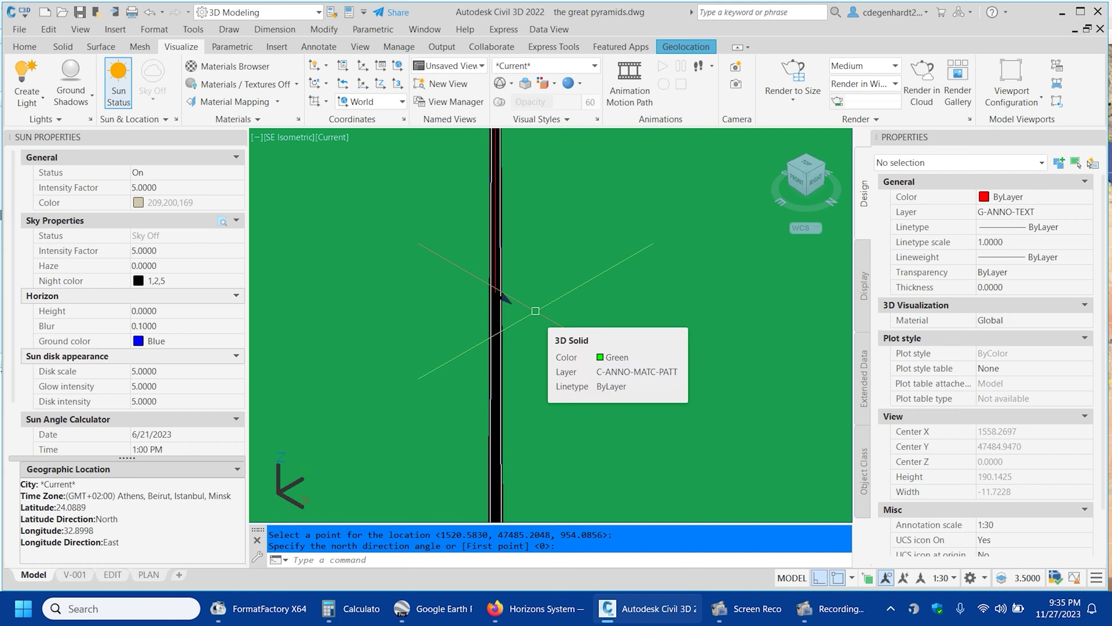
{"action": "scroll", "coordinate": [507, 299], "scroll_direction": "up", "scroll_amount": 6}
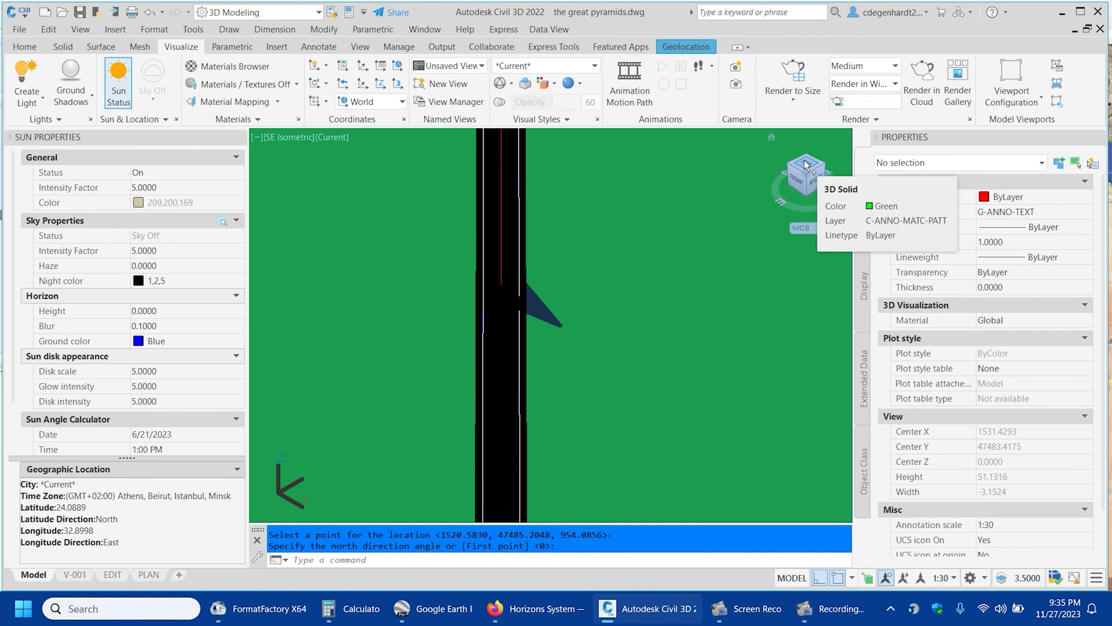
{"action": "scroll", "coordinate": [805, 165], "scroll_direction": "down", "scroll_amount": 2}
{"action": "left_click", "coordinate": [805, 165]}
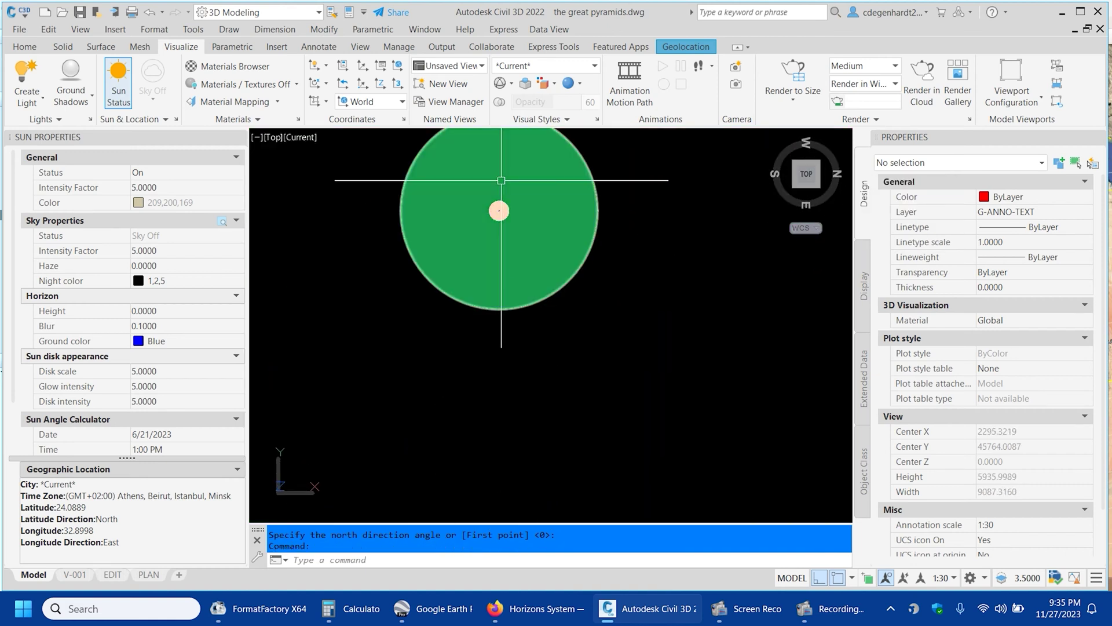
Draw a line with L from the pole's centre to the shadow's tip.
{"action": "type", "text": "l"}
{"action": "key", "text": "Return"}
{"action": "scroll", "coordinate": [496, 207], "scroll_direction": "up", "scroll_amount": 4}
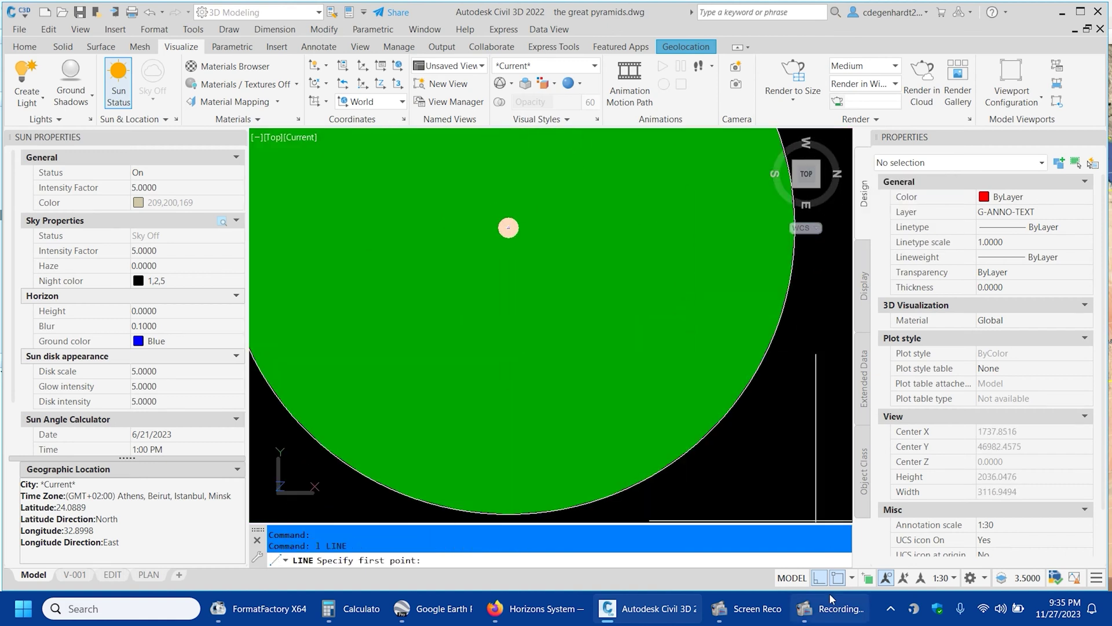
{"action": "scroll", "coordinate": [508, 228], "scroll_direction": "up", "scroll_amount": 15}
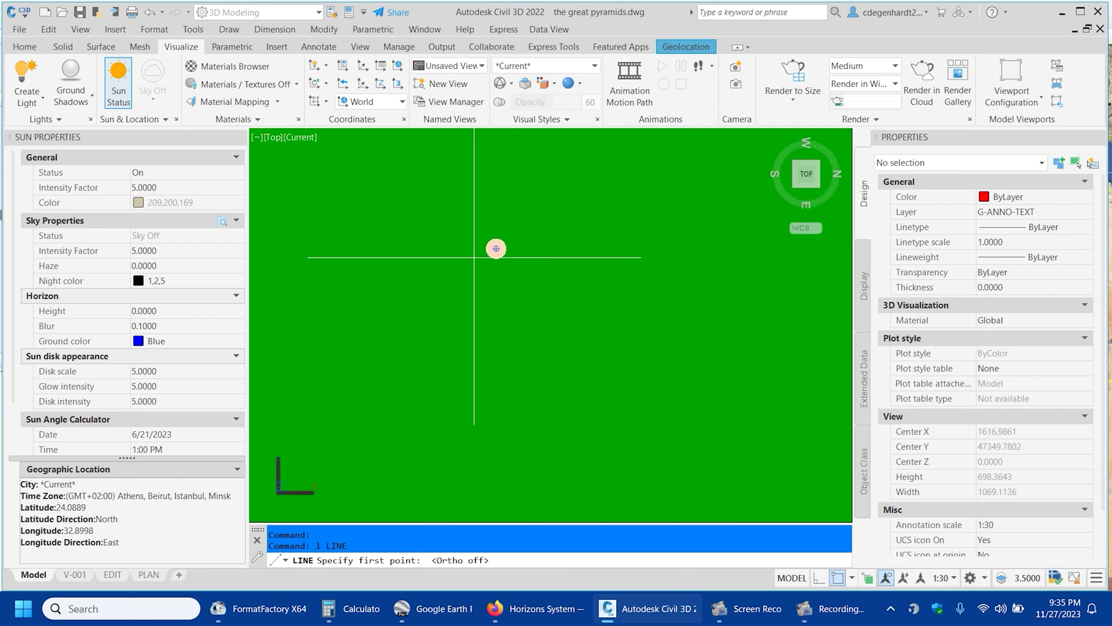
{"action": "scroll", "coordinate": [559, 212], "scroll_direction": "up", "scroll_amount": 5}
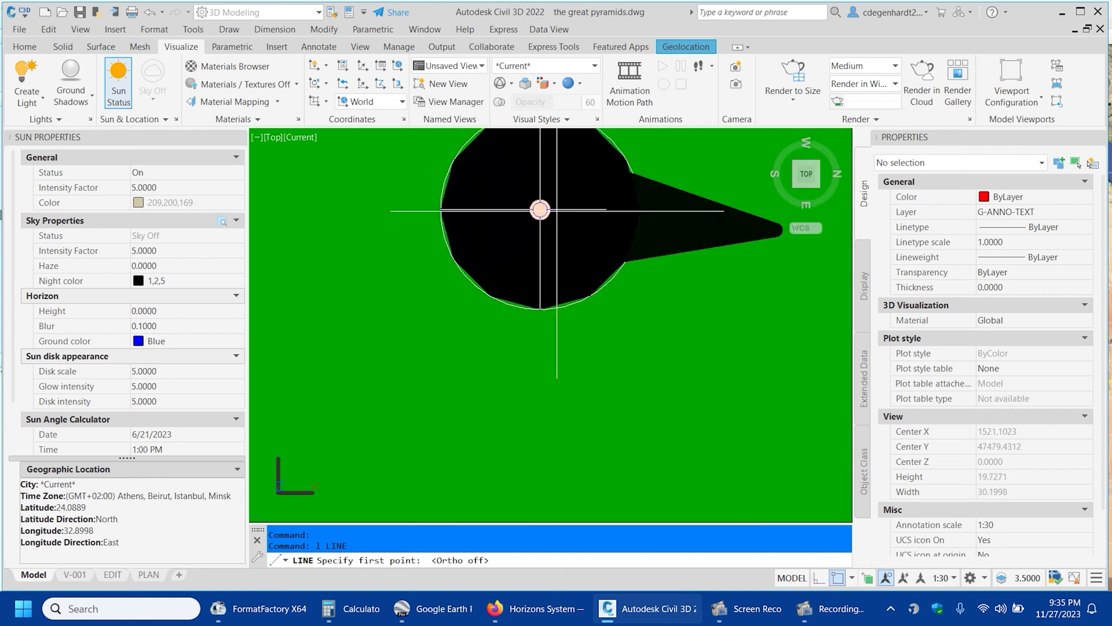
{"action": "left_click", "coordinate": [540, 209]}
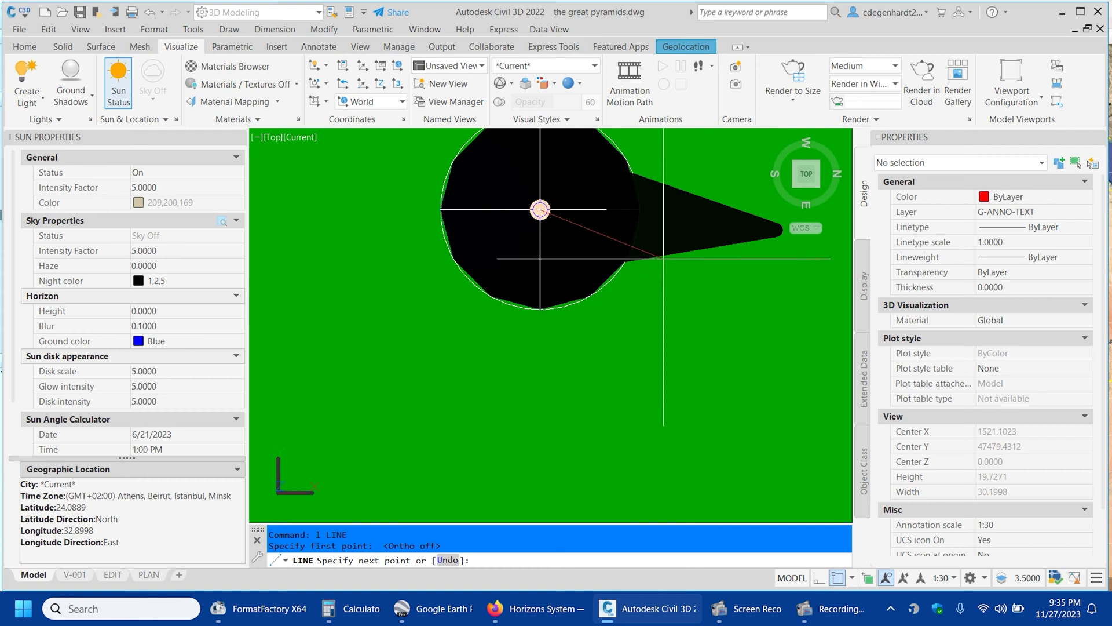
{"action": "middle_click_drag", "start_coordinate": [705, 228], "coordinate": [532, 245]}
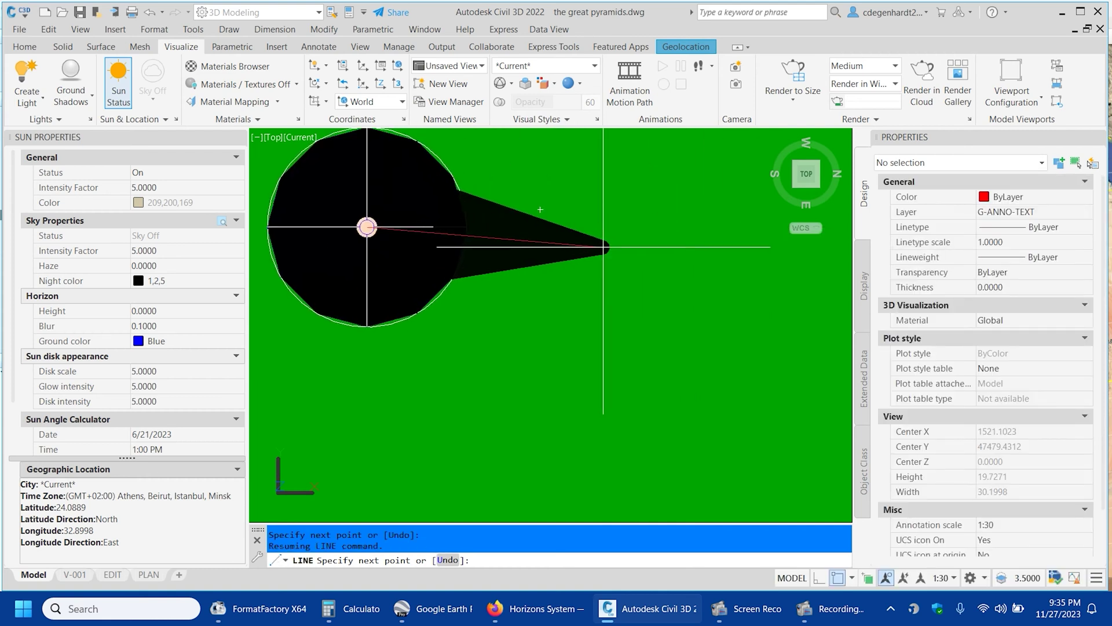
{"action": "key", "text": "Escape"}
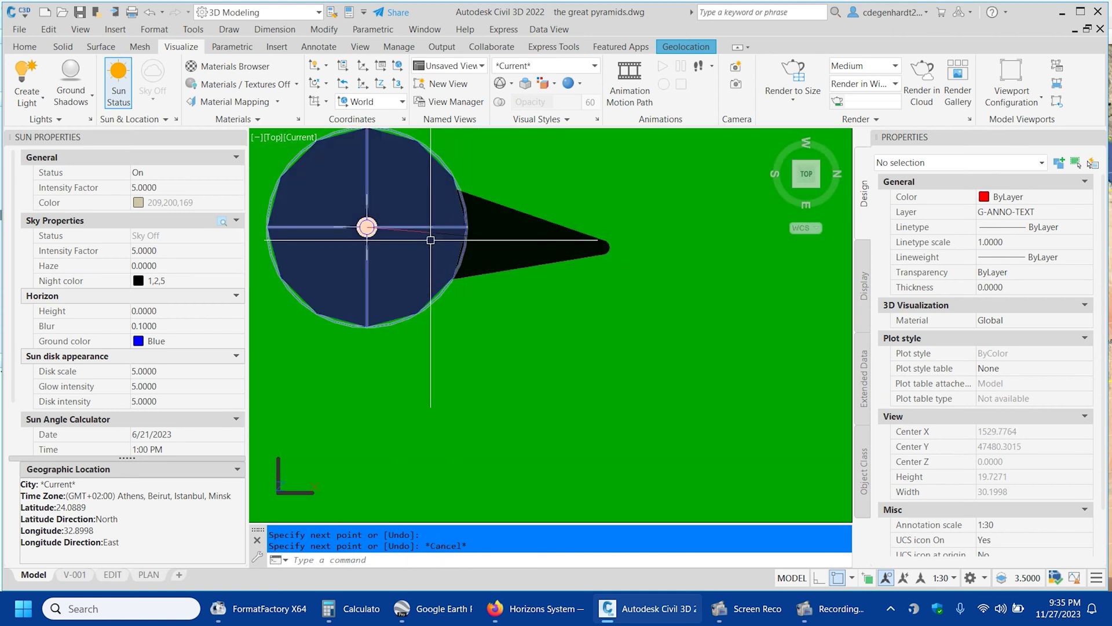
Select the shadow line to confirm its length of 11.8893.
{"action": "left_click", "coordinate": [486, 237]}
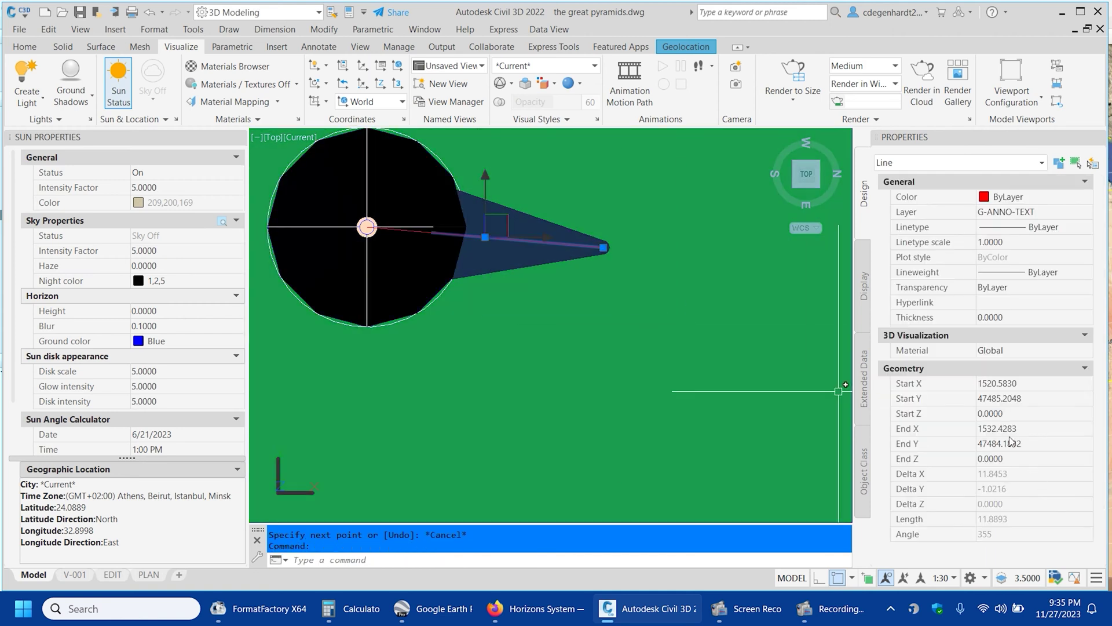
{"action": "key", "text": "Escape"}
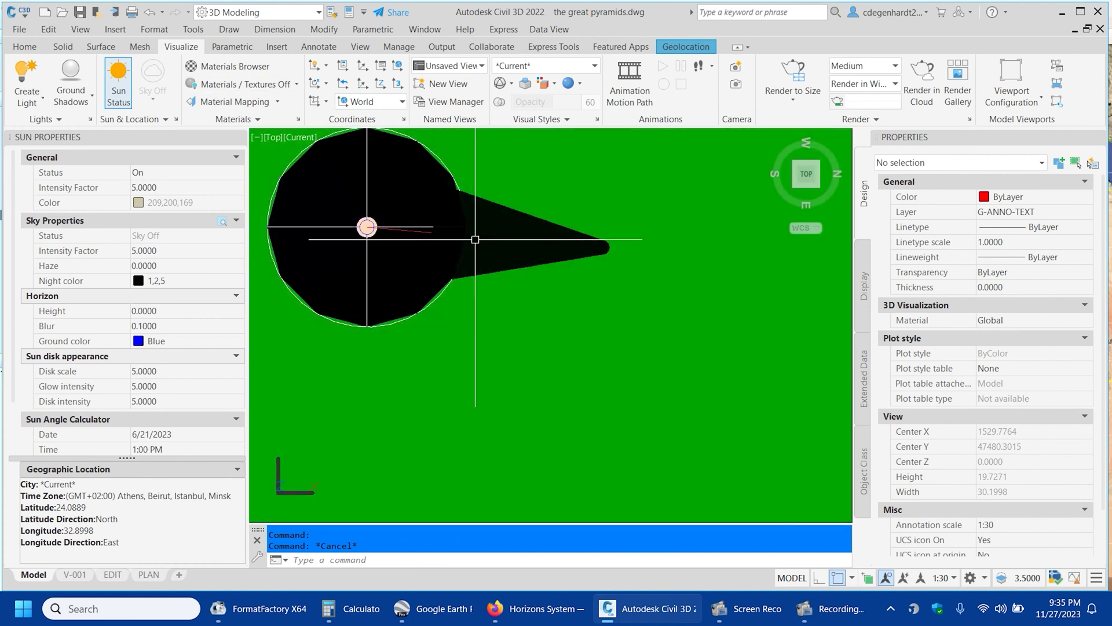
{"action": "left_click", "coordinate": [477, 236]}
{"action": "key", "text": "Escape"}
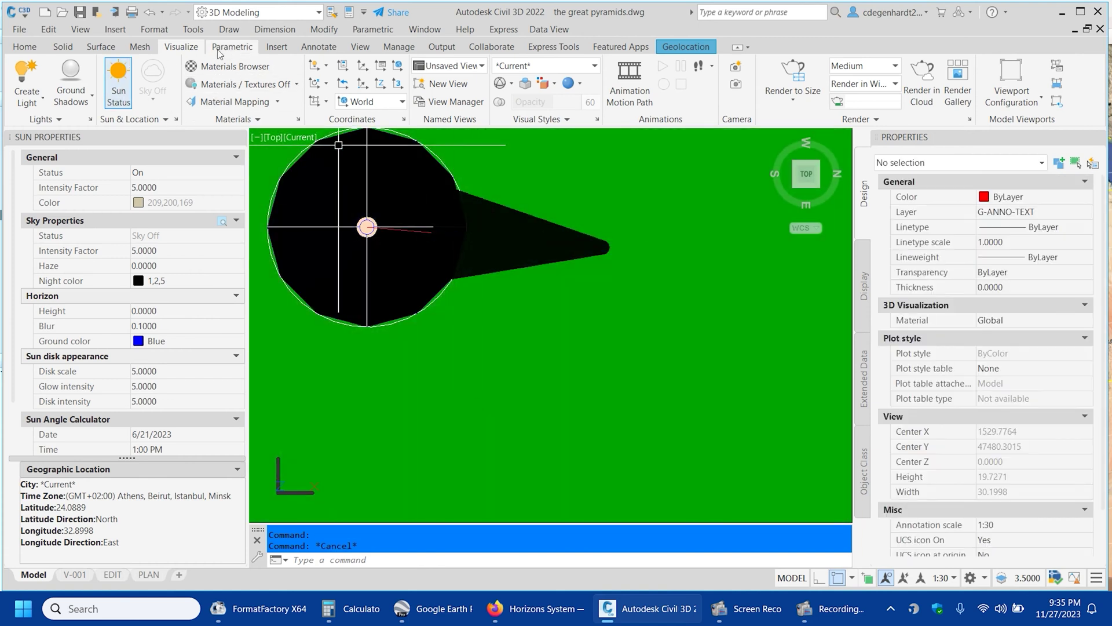
Apply the 2D Wireframe visual style and the SE Isometric view.
{"action": "left_click", "coordinate": [360, 48]}
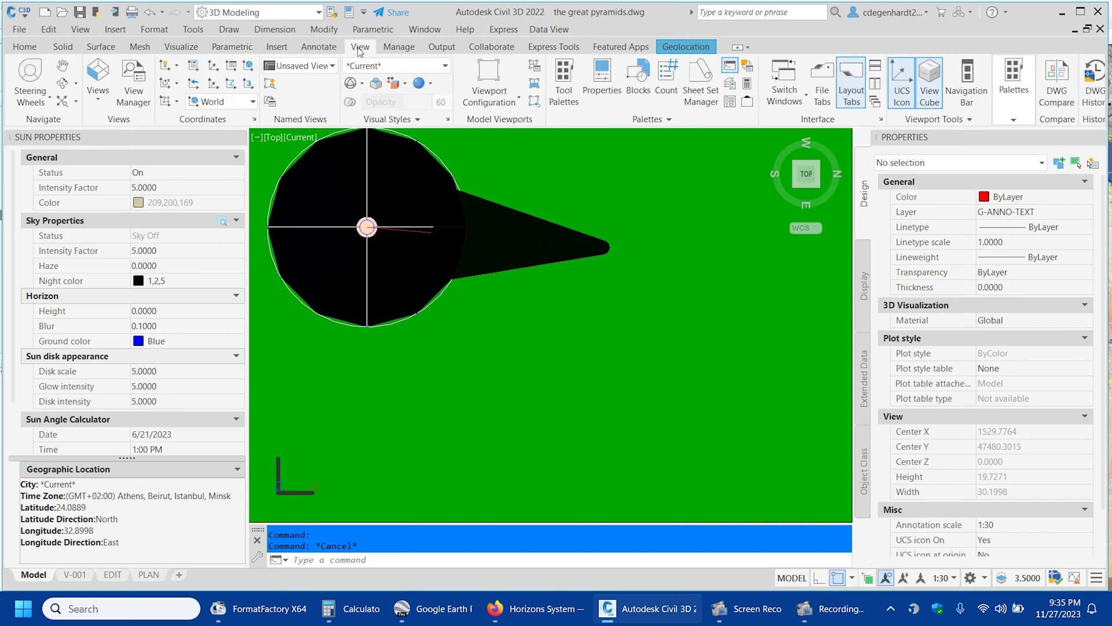
{"action": "left_click", "coordinate": [365, 67]}
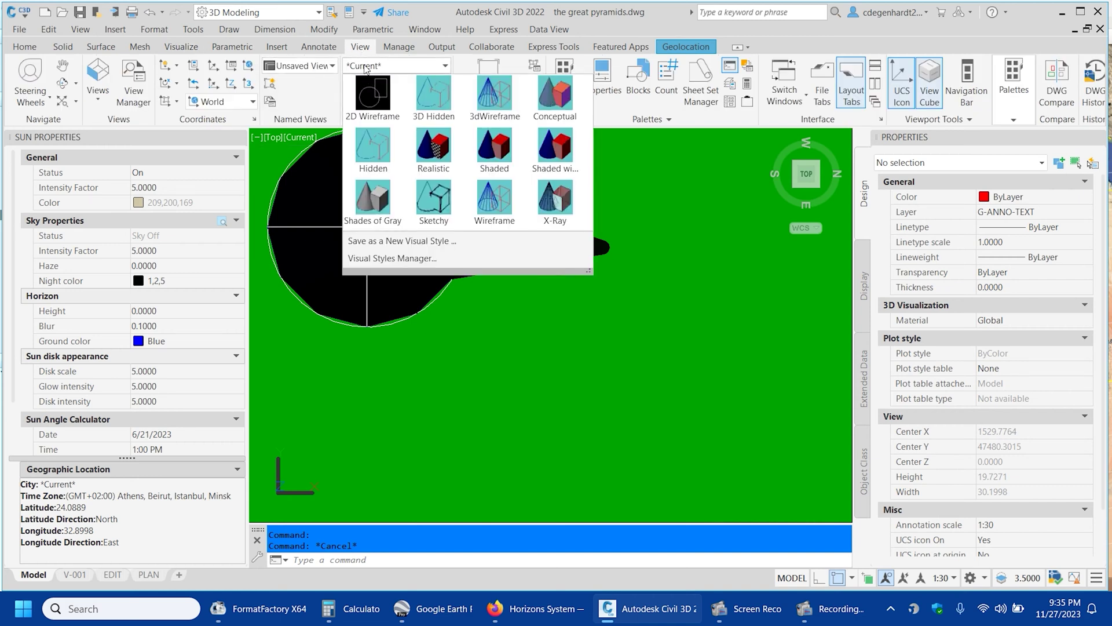
{"action": "left_click", "coordinate": [373, 94]}
{"action": "left_click", "coordinate": [301, 66]}
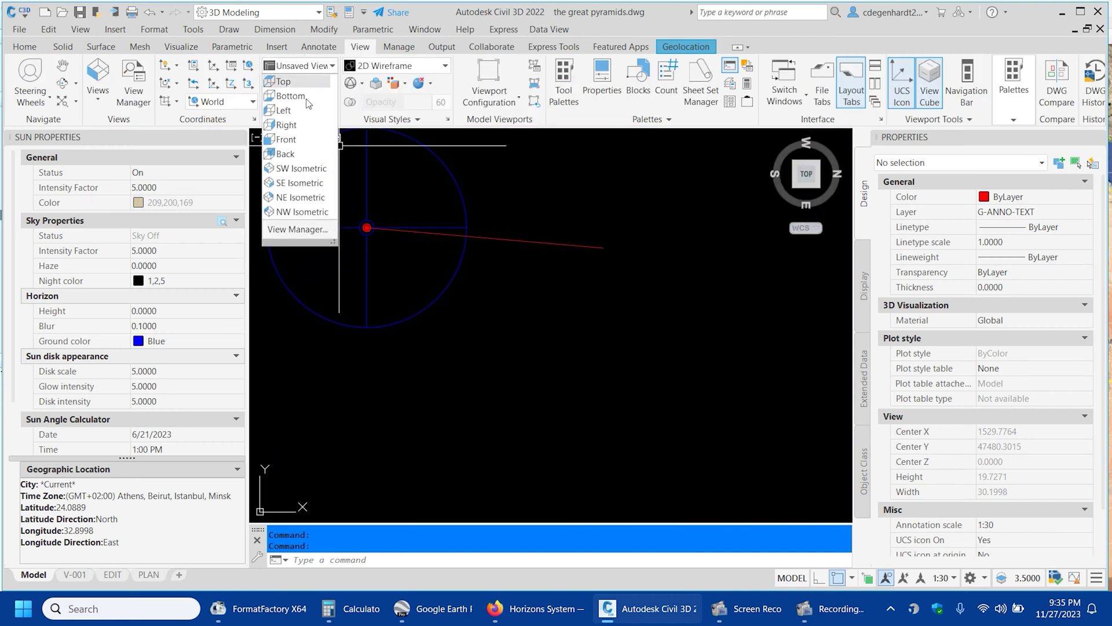
{"action": "left_click", "coordinate": [299, 183]}
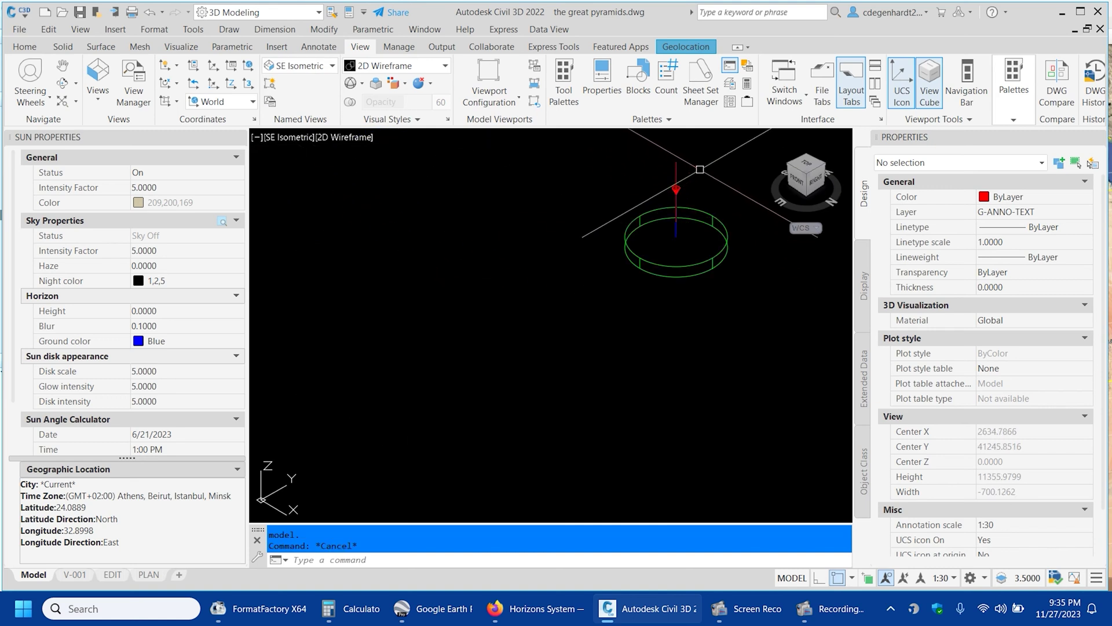
Draw the sun-ray line joining the shadow's tip to the pole's top.
{"action": "scroll", "coordinate": [596, 371], "scroll_direction": "up", "scroll_amount": 10}
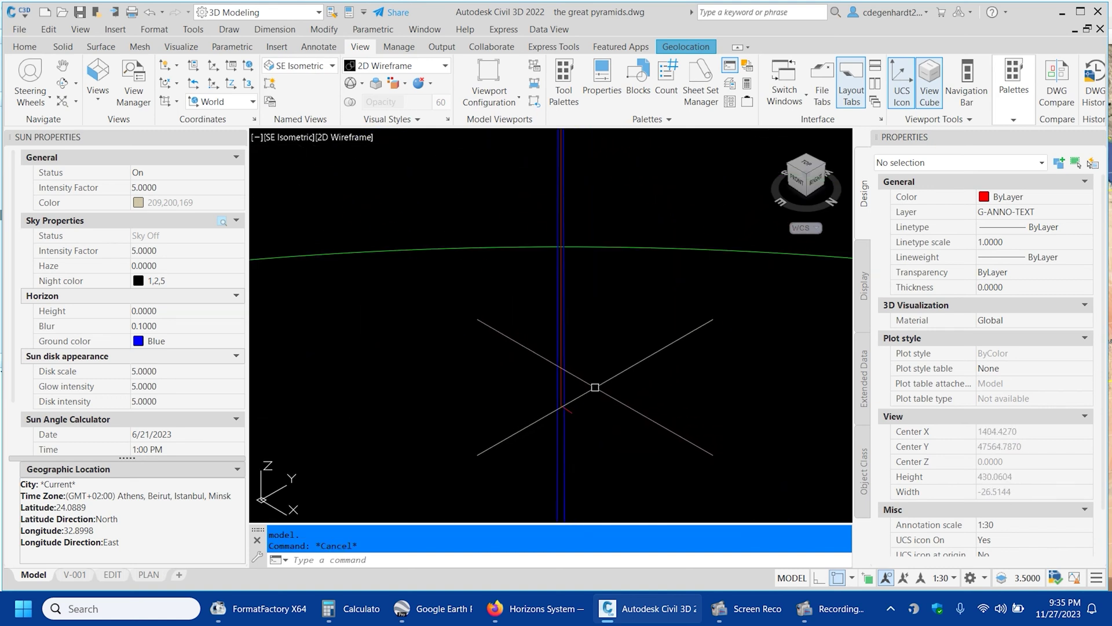
{"action": "key", "text": "Return"}
{"action": "scroll", "coordinate": [576, 442], "scroll_direction": "up", "scroll_amount": 3}
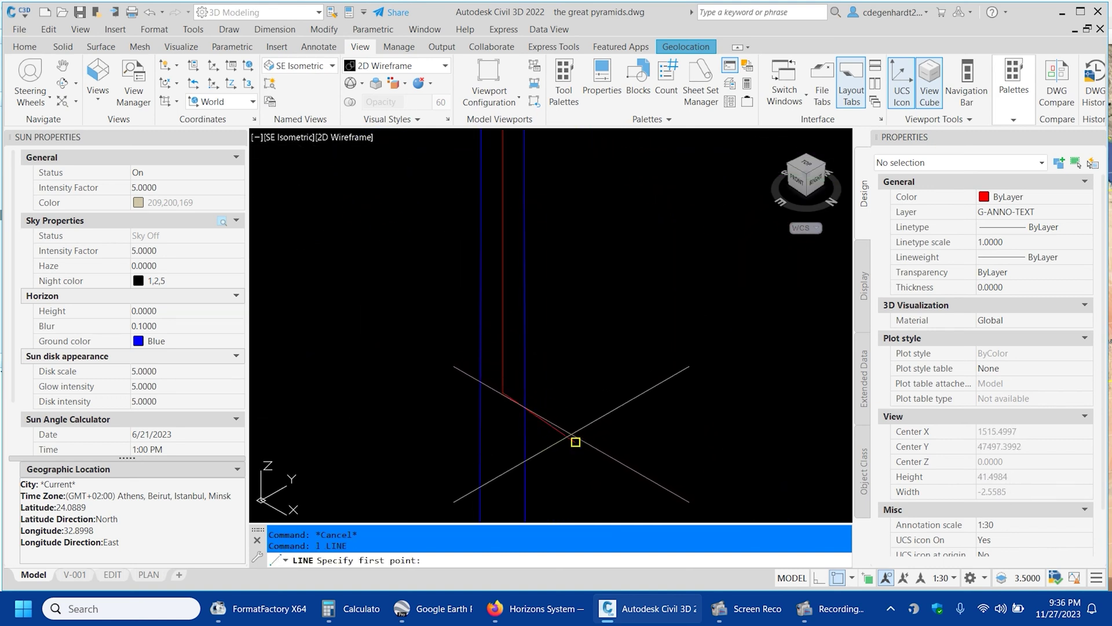
{"action": "left_click", "coordinate": [576, 442]}
{"action": "scroll", "coordinate": [599, 458], "scroll_direction": "down", "scroll_amount": 3}
{"action": "scroll", "coordinate": [596, 452], "scroll_direction": "up", "scroll_amount": 3}
{"action": "scroll", "coordinate": [469, 272], "scroll_direction": "down", "scroll_amount": 2}
{"action": "scroll", "coordinate": [504, 232], "scroll_direction": "down", "scroll_amount": 8}
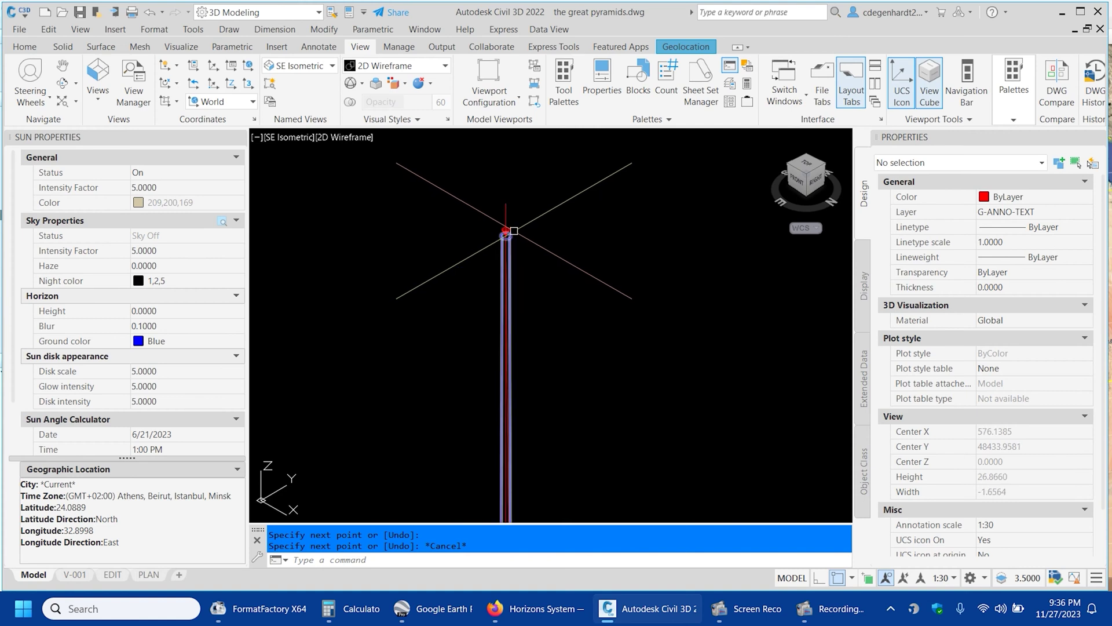
{"action": "key", "text": "Escape"}
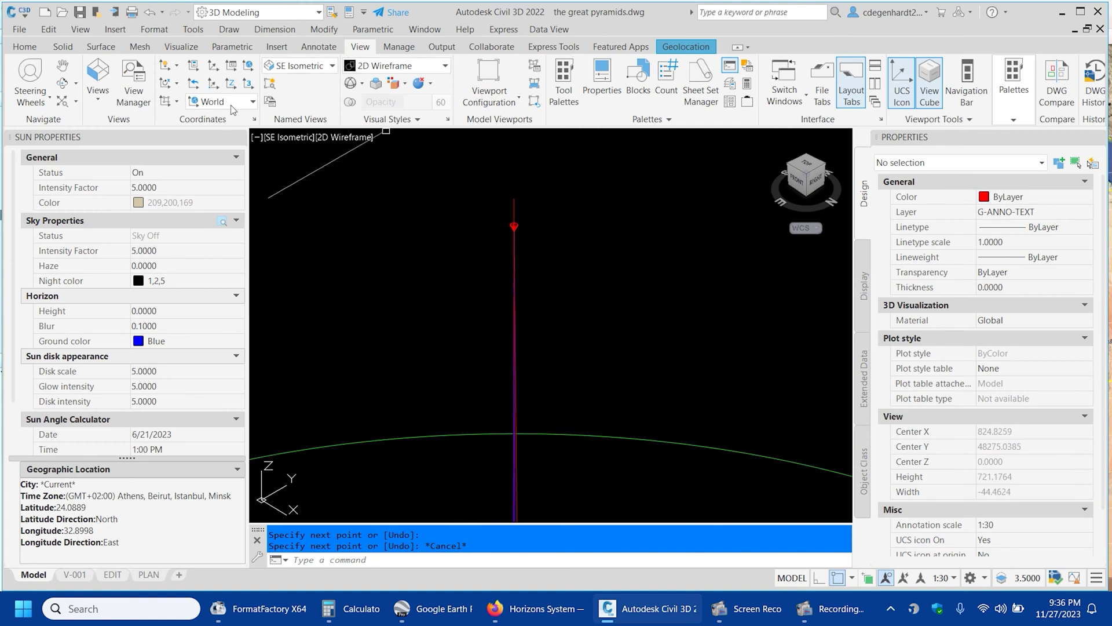
Define a three-point UCS with its origin on the pole and the X direction set.
{"action": "left_click", "coordinate": [248, 84]}
{"action": "scroll", "coordinate": [494, 348], "scroll_direction": "up", "scroll_amount": 6}
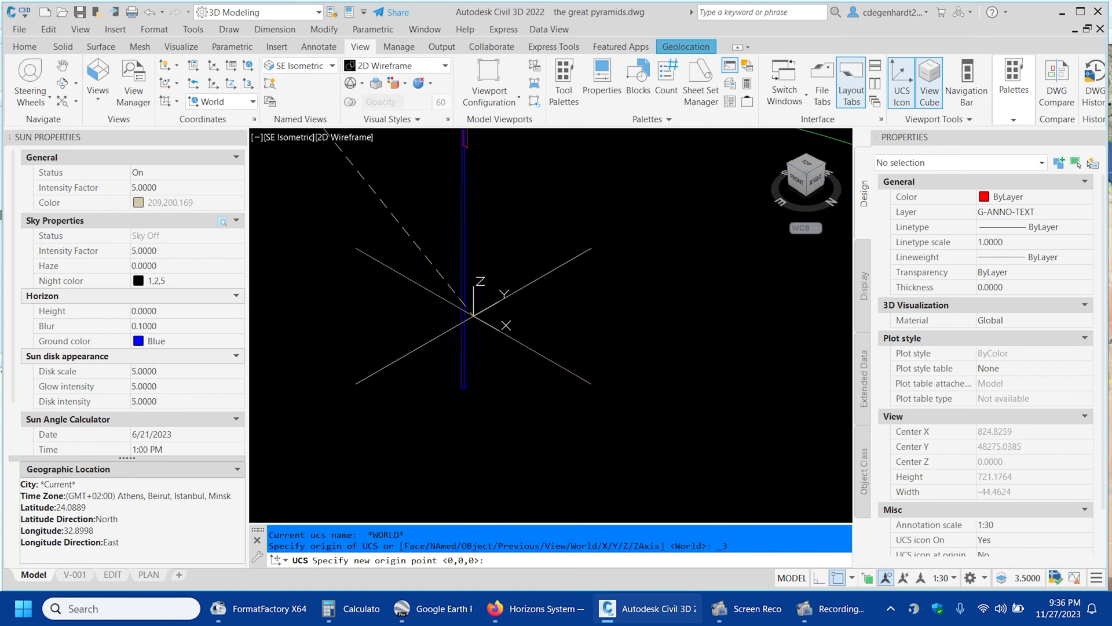
{"action": "scroll", "coordinate": [494, 429], "scroll_direction": "down", "scroll_amount": 2}
{"action": "scroll", "coordinate": [494, 429], "scroll_direction": "up", "scroll_amount": 6}
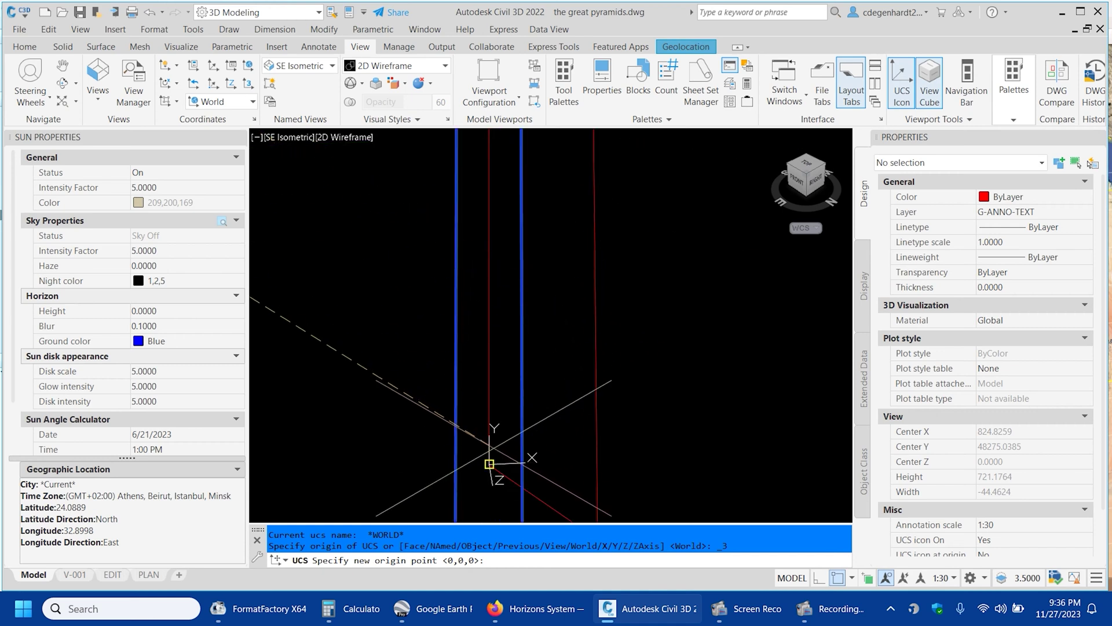
{"action": "left_click", "coordinate": [489, 463]}
{"action": "scroll", "coordinate": [497, 445], "scroll_direction": "down", "scroll_amount": 5}
{"action": "scroll", "coordinate": [528, 442], "scroll_direction": "up", "scroll_amount": 5}
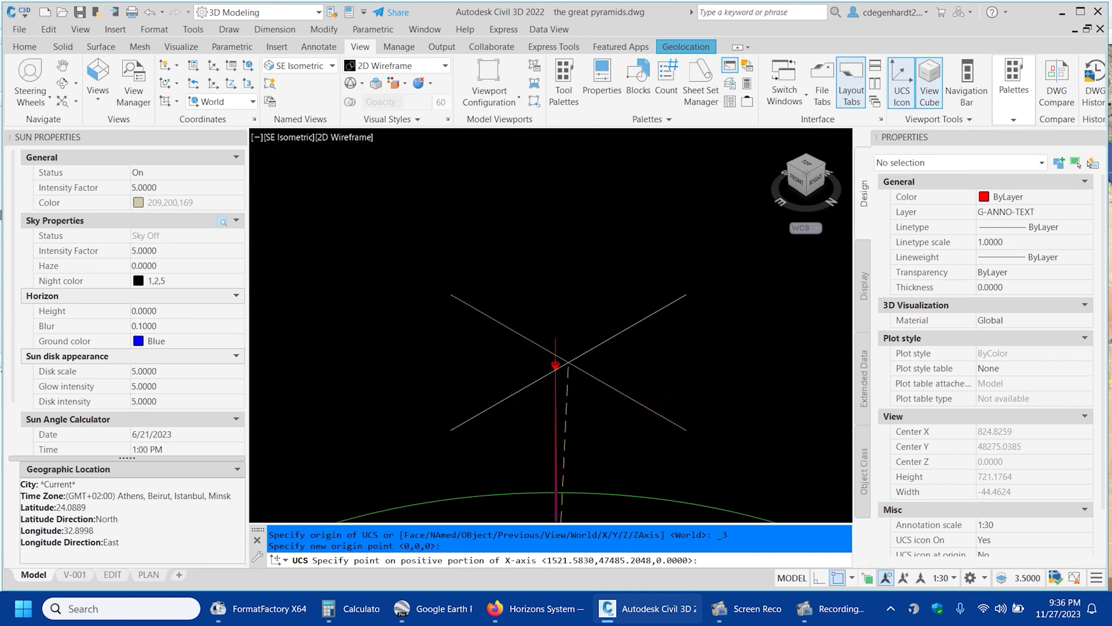
{"action": "scroll", "coordinate": [510, 376], "scroll_direction": "down", "scroll_amount": 3}
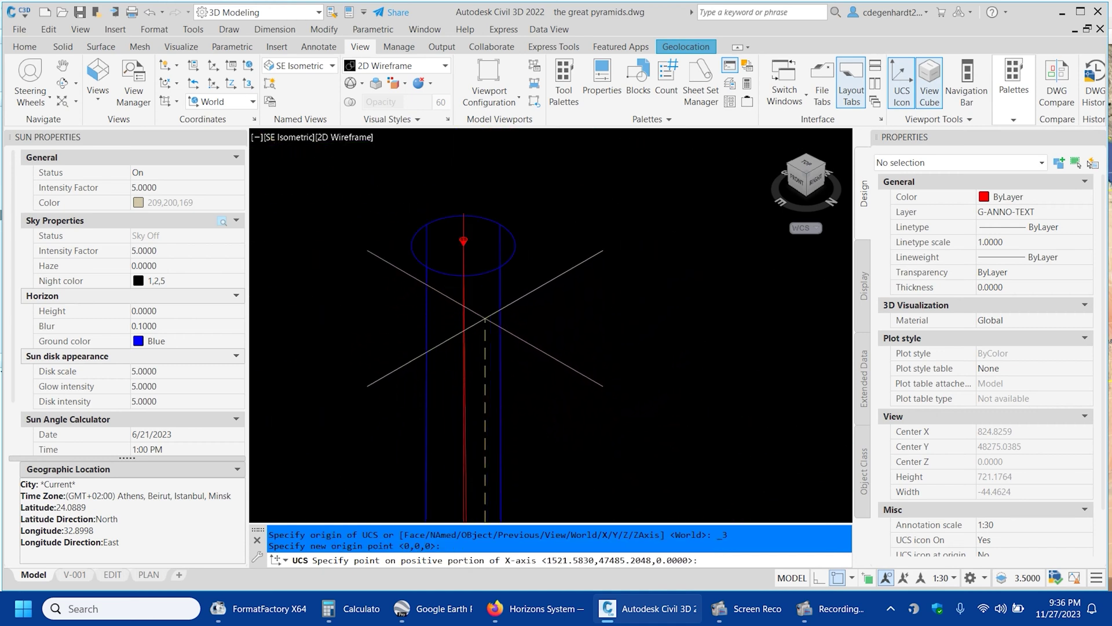
{"action": "left_click", "coordinate": [459, 292]}
{"action": "scroll", "coordinate": [509, 301], "scroll_direction": "down", "scroll_amount": 3}
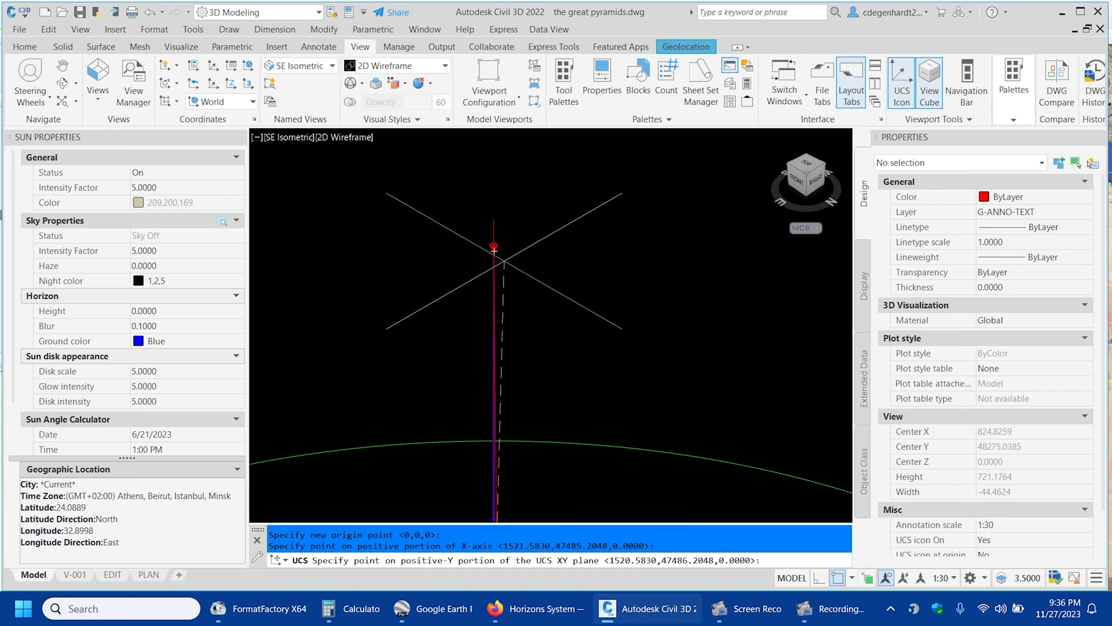
{"action": "scroll", "coordinate": [532, 452], "scroll_direction": "up", "scroll_amount": 6}
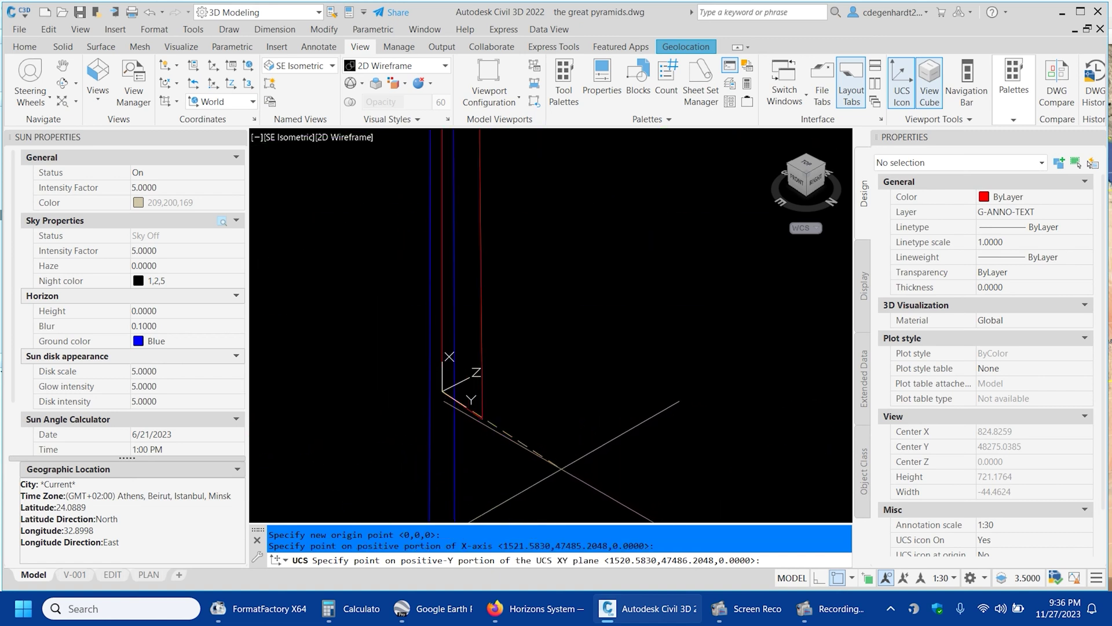
{"action": "left_click", "coordinate": [481, 417]}
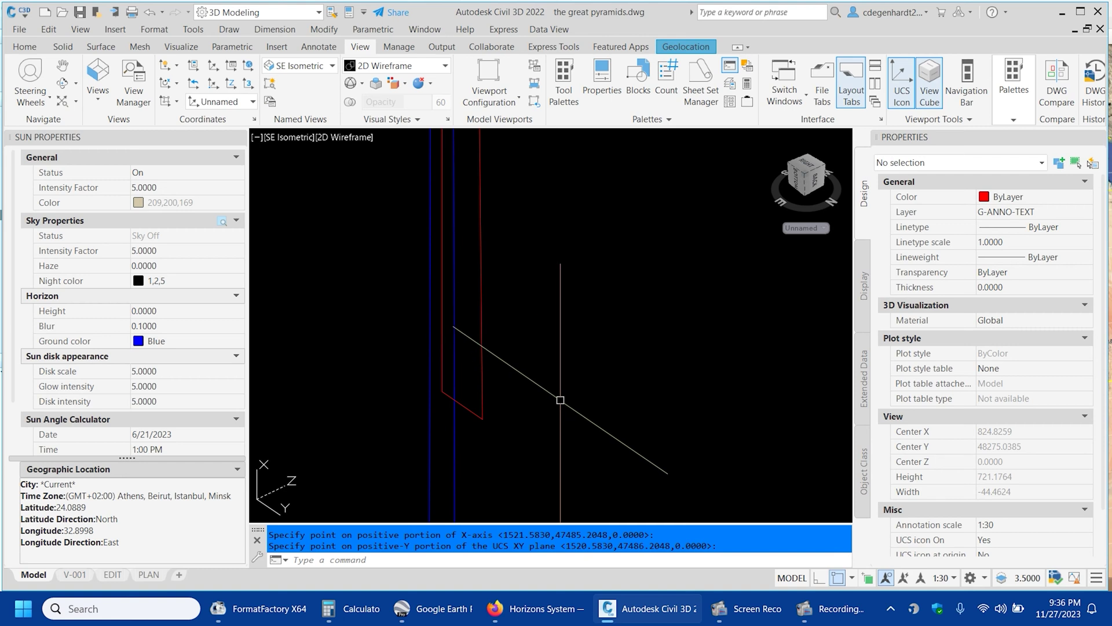
Add an angular dimension of 0.7140° between the pole and sun-ray line, opening its text.
{"action": "type", "text": "dim"}
{"action": "key", "text": "Return"}
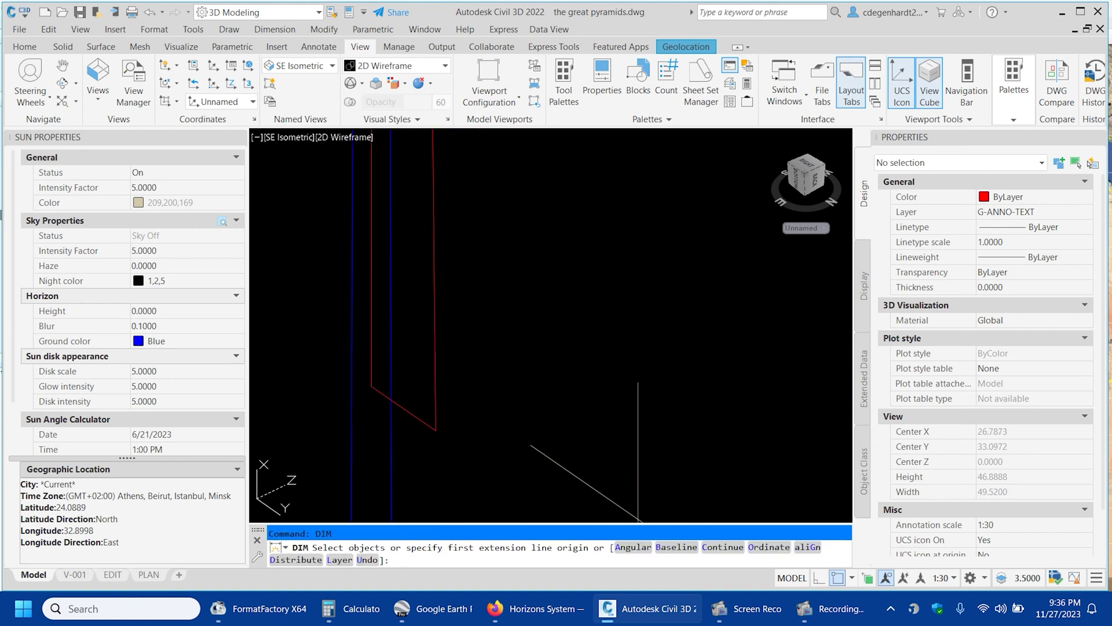
{"action": "left_click", "coordinate": [633, 548]}
{"action": "left_click", "coordinate": [375, 335]}
{"action": "left_click", "coordinate": [437, 427]}
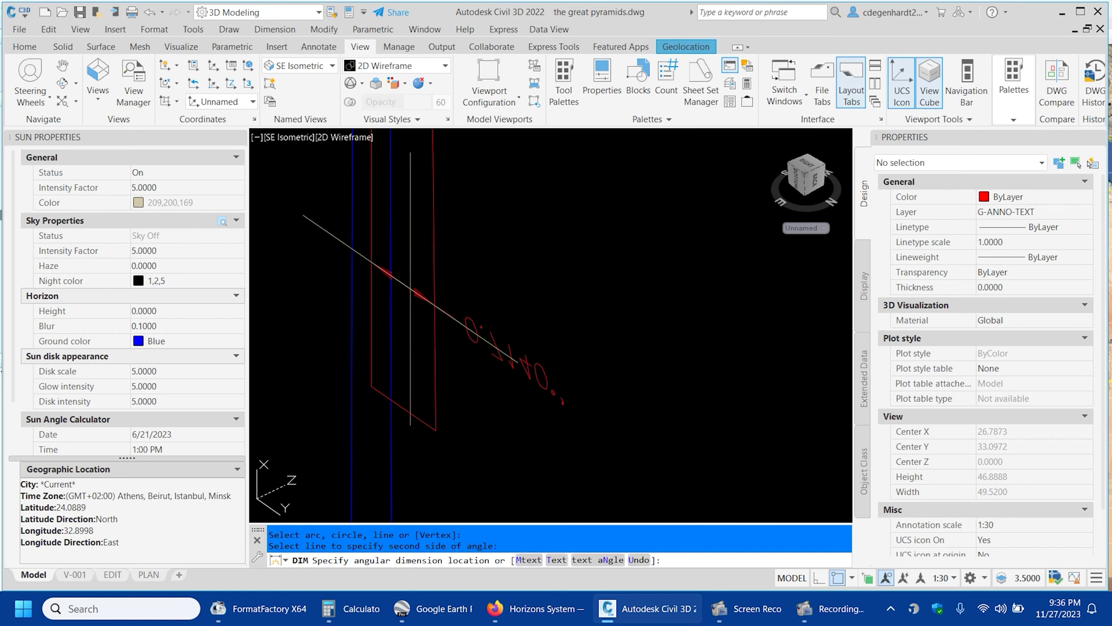
{"action": "left_click", "coordinate": [518, 355]}
{"action": "key", "text": "Escape"}
{"action": "left_click", "coordinate": [515, 351]}
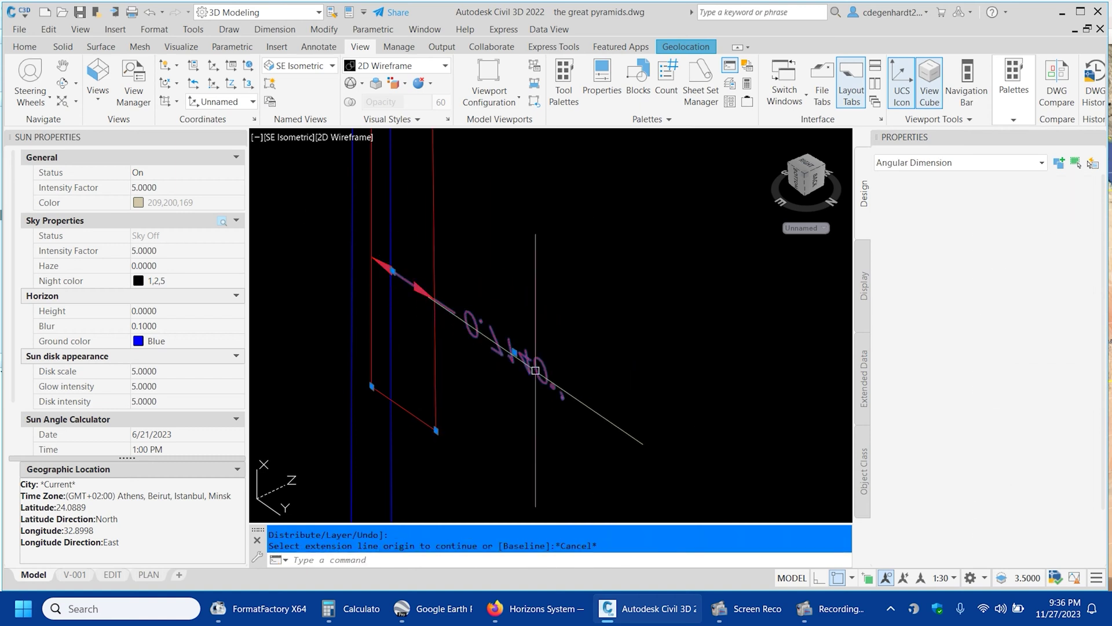
{"action": "double_click", "coordinate": [514, 352]}
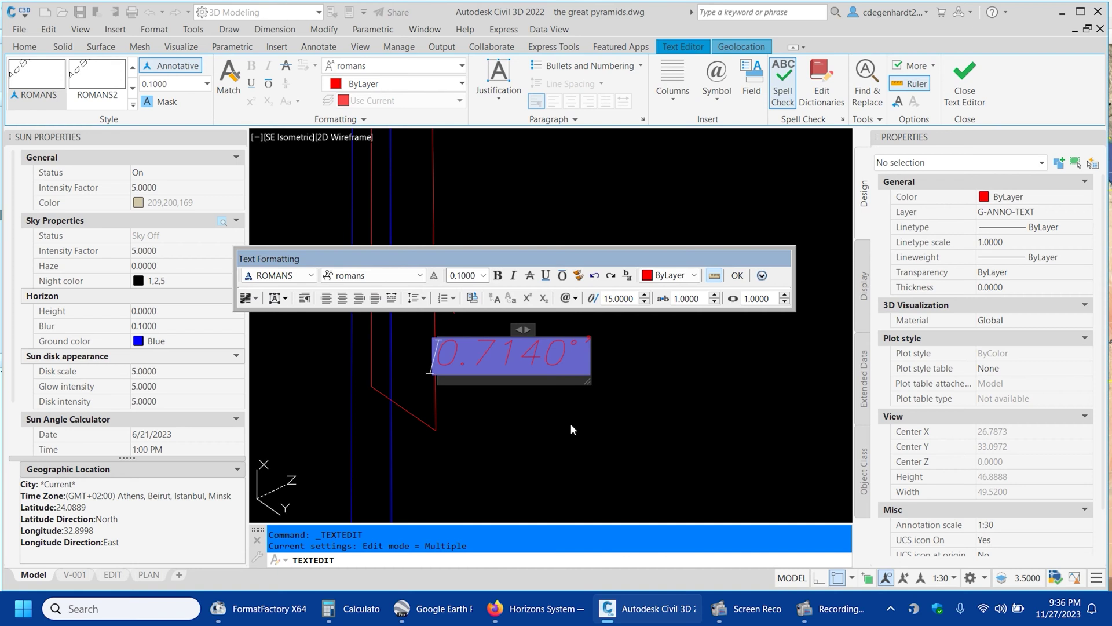
Close the text editor and erase the angular dimension.
{"action": "left_click", "coordinate": [551, 434]}
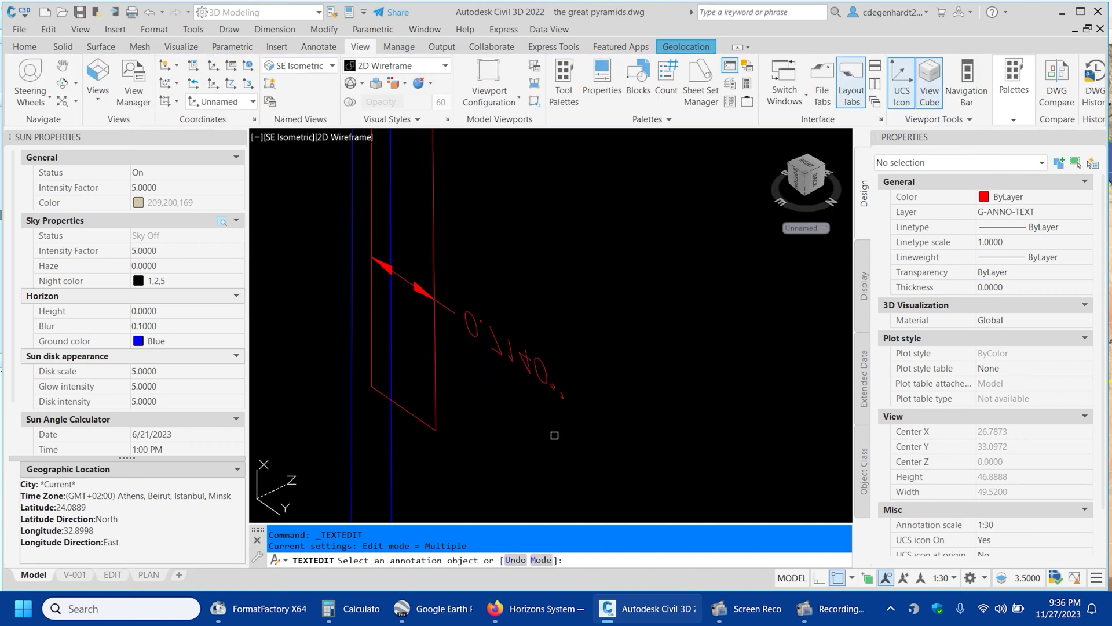
{"action": "key", "text": "Escape"}
{"action": "left_click", "coordinate": [501, 261]}
{"action": "left_click", "coordinate": [504, 271]}
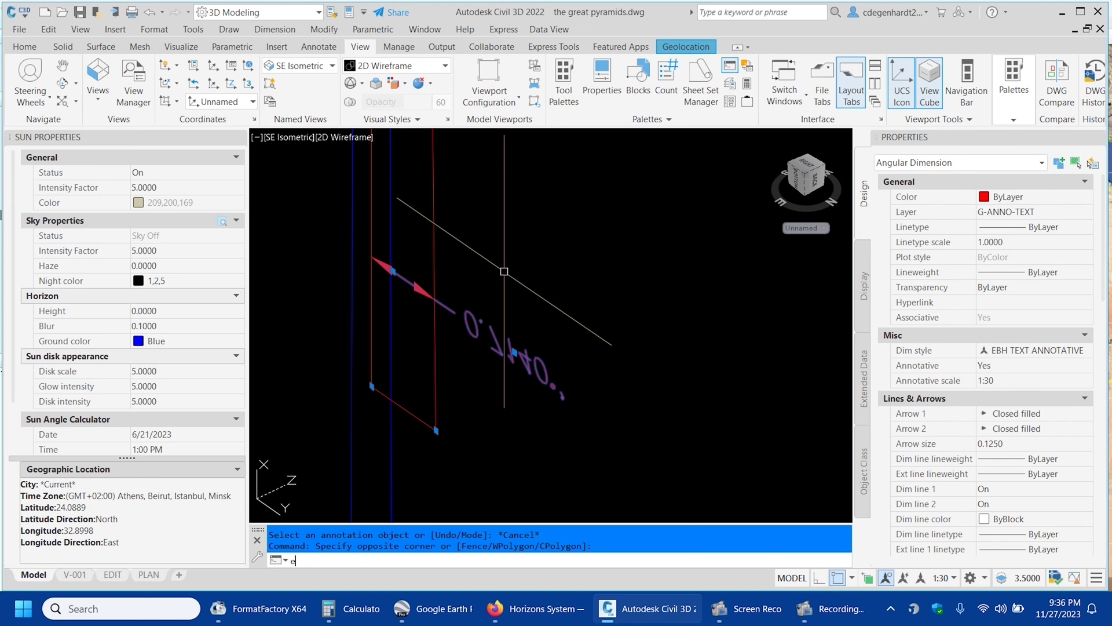
{"action": "key", "text": "Return"}
Select the two ray lines, zoom to the whole drawing, and reset the UCS to World.
{"action": "left_click", "coordinate": [458, 464]}
{"action": "left_click", "coordinate": [429, 391]}
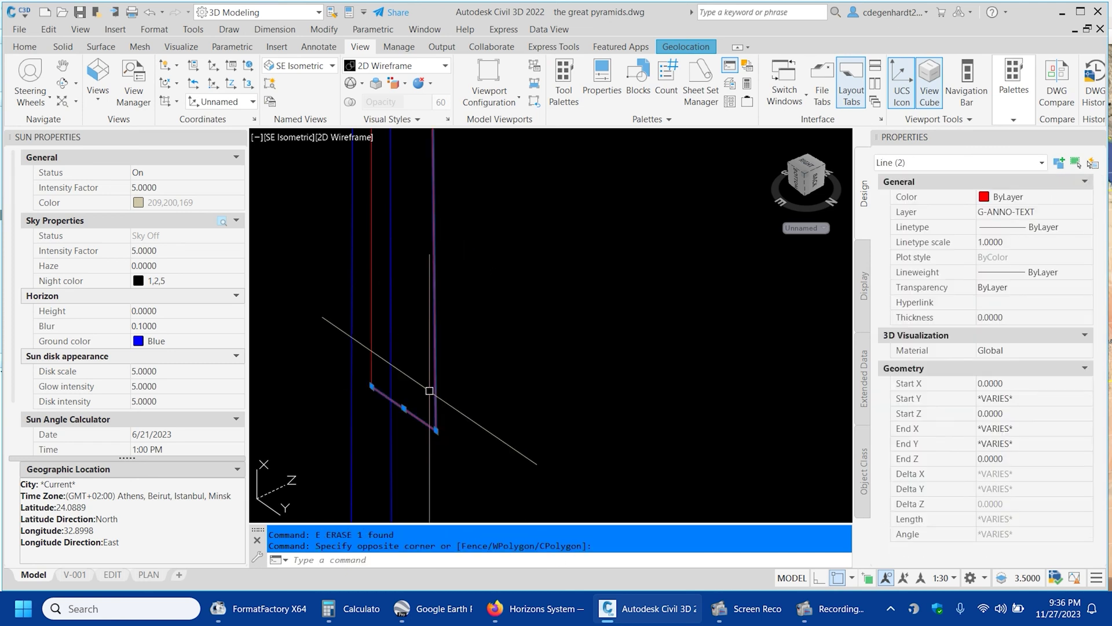
{"action": "key", "text": "Escape"}
{"action": "middle_click", "coordinate": [648, 395]}
{"action": "middle_click", "coordinate": [648, 395]}
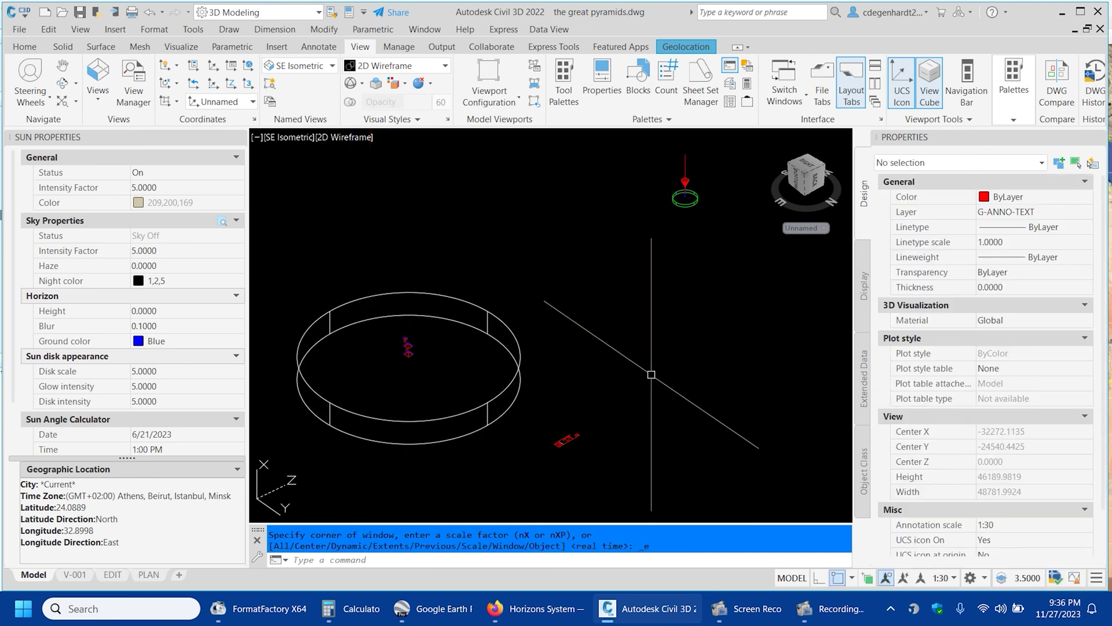
{"action": "scroll", "coordinate": [689, 197], "scroll_direction": "up", "scroll_amount": 8}
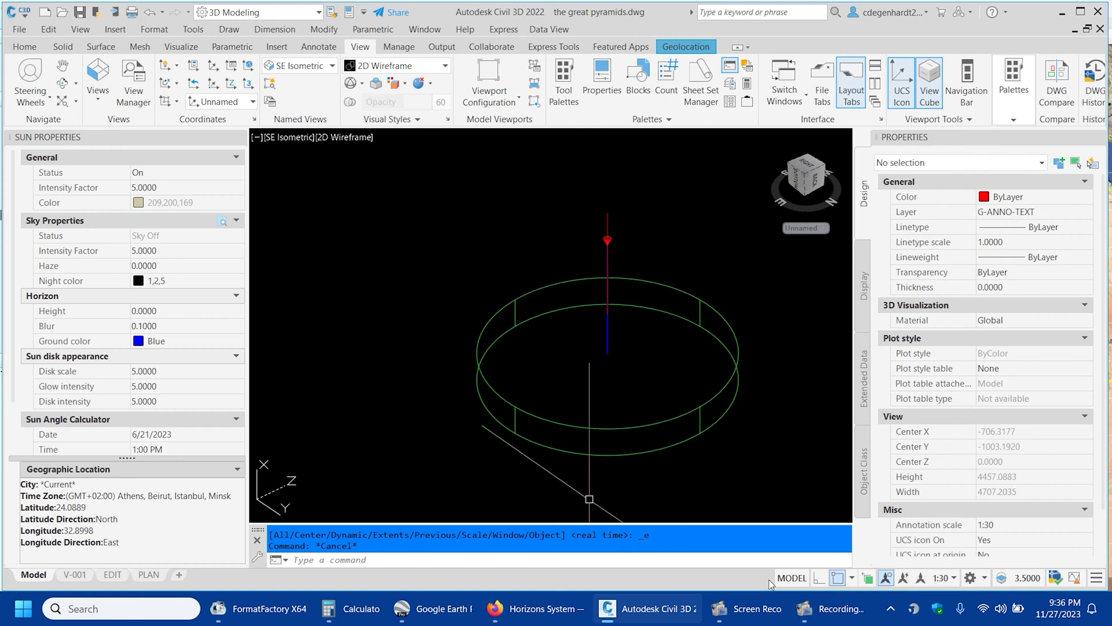
{"action": "left_click", "coordinate": [249, 69]}
Minimize Civil 3D and bring the Firefox browser window to the front.
{"action": "mouse_move", "coordinate": [704, 611]}
{"action": "left_click", "coordinate": [645, 615]}
{"action": "left_click", "coordinate": [644, 616]}
{"action": "left_click", "coordinate": [542, 608]}
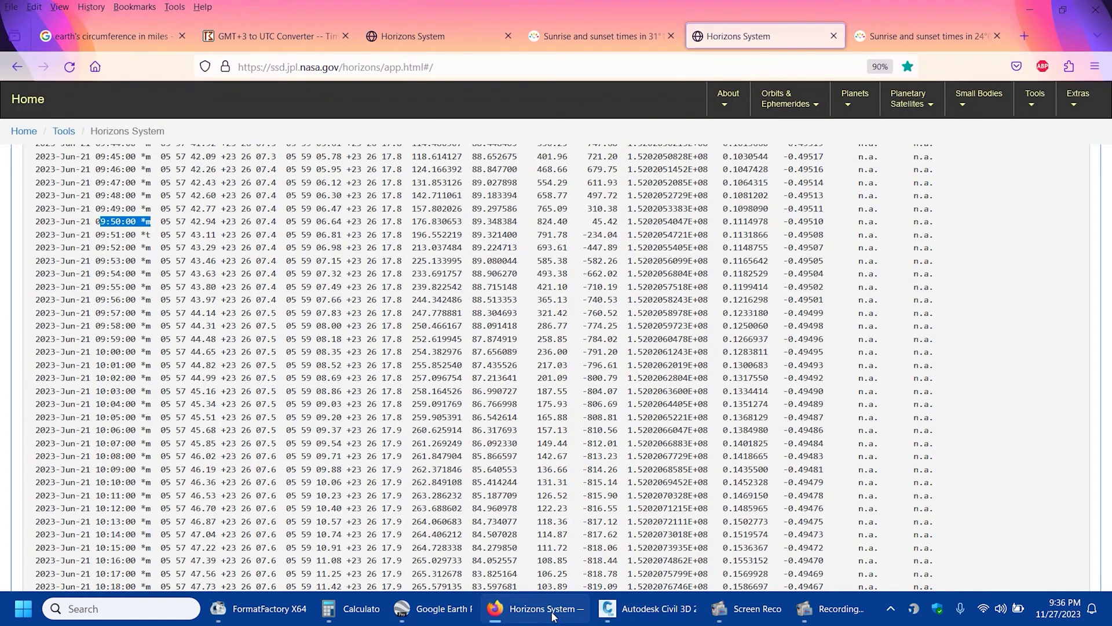
{"action": "left_click_drag", "start_coordinate": [1108, 428], "coordinate": [1108, 128]}
On timeanddate, expand June 21 to show solar noon 1:02 pm at 82° altitude.
{"action": "left_click", "coordinate": [557, 35]}
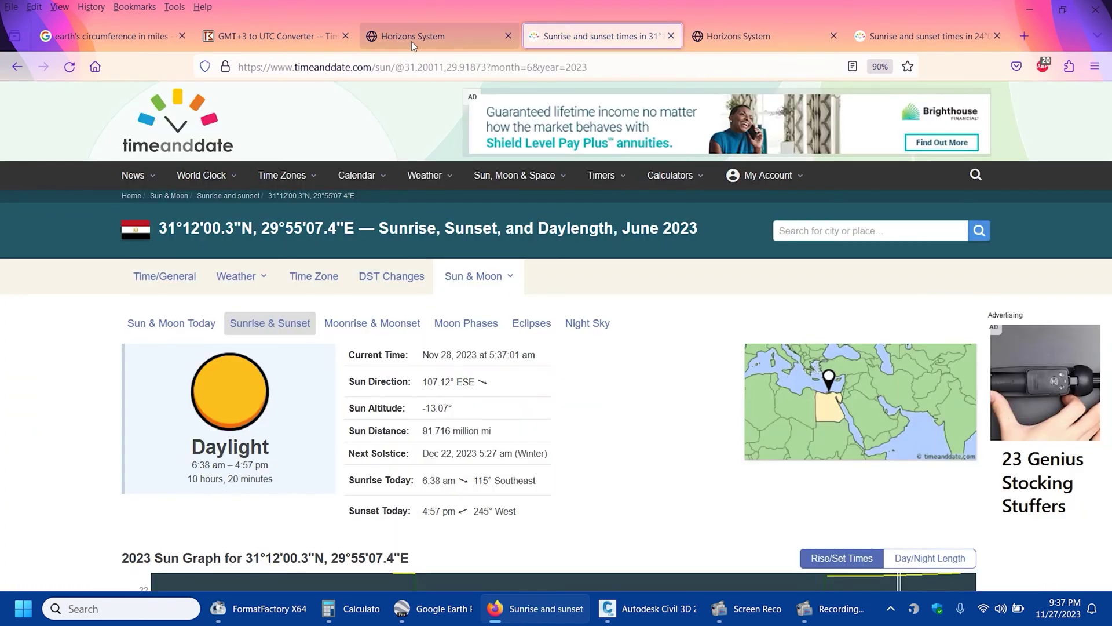
{"action": "left_click", "coordinate": [433, 36]}
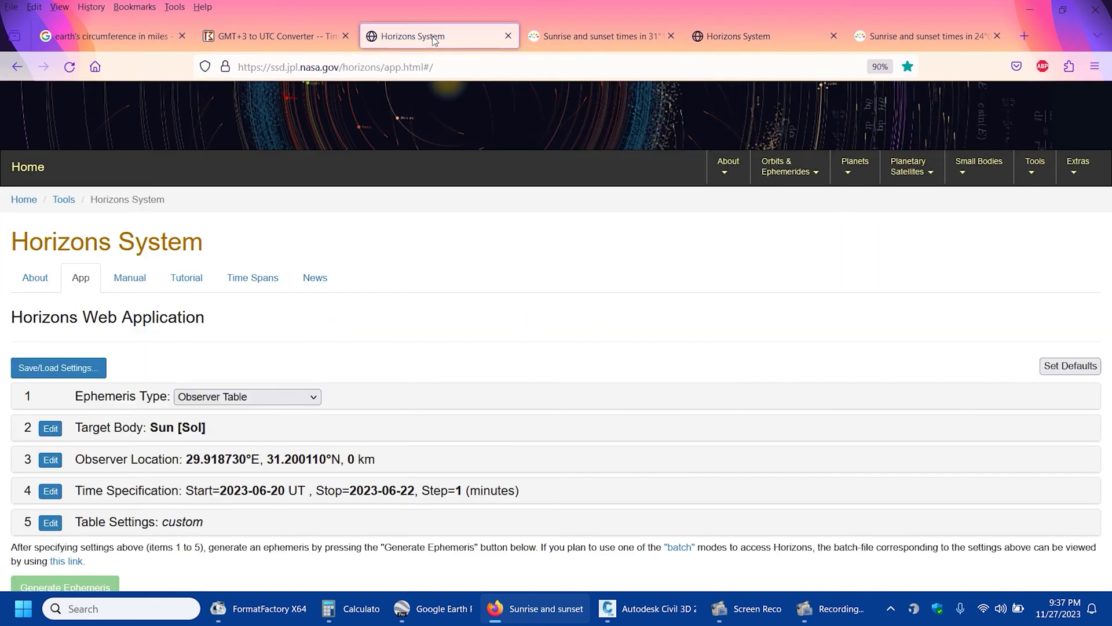
{"action": "left_click", "coordinate": [573, 36]}
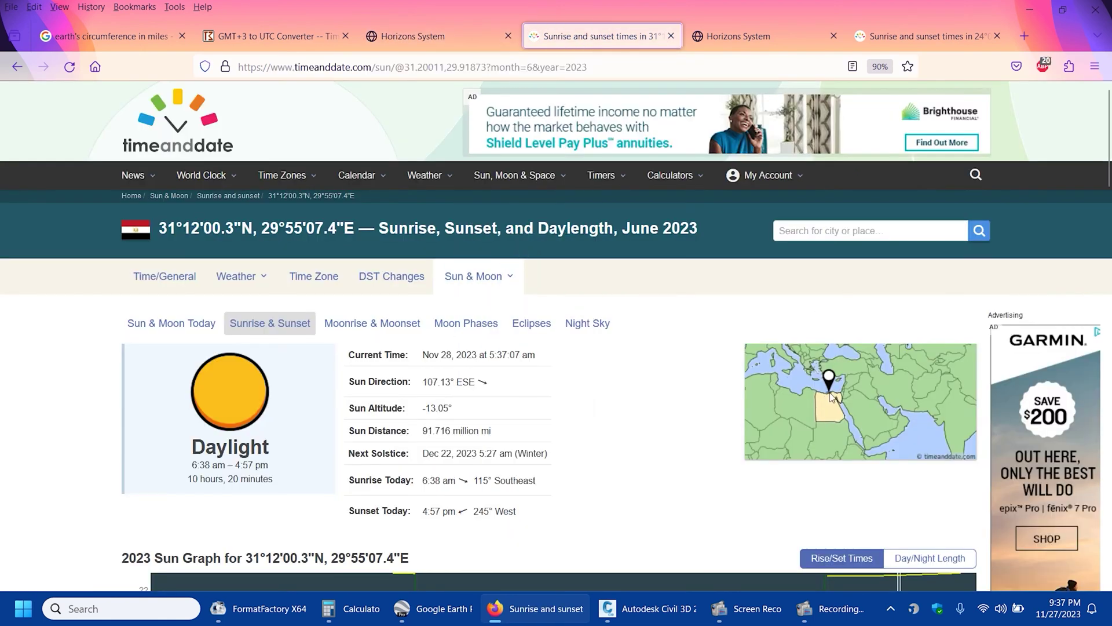
{"action": "scroll", "coordinate": [579, 359], "scroll_direction": "down", "scroll_amount": 5}
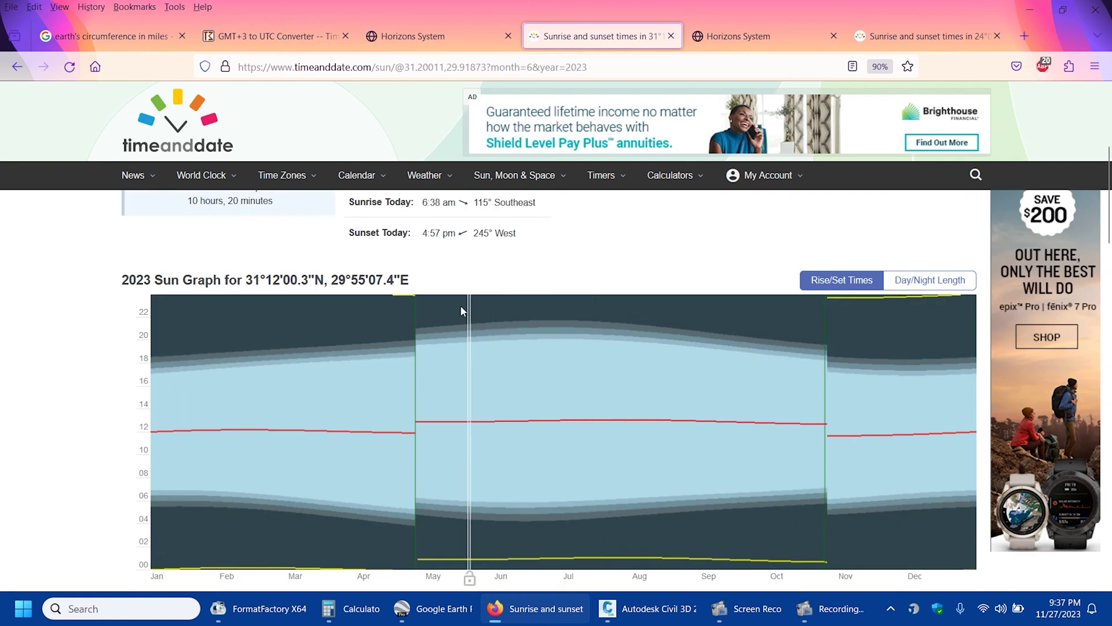
{"action": "scroll", "coordinate": [460, 348], "scroll_direction": "down", "scroll_amount": 7}
{"action": "scroll", "coordinate": [276, 329], "scroll_direction": "down", "scroll_amount": 5}
{"action": "left_click", "coordinate": [276, 331]}
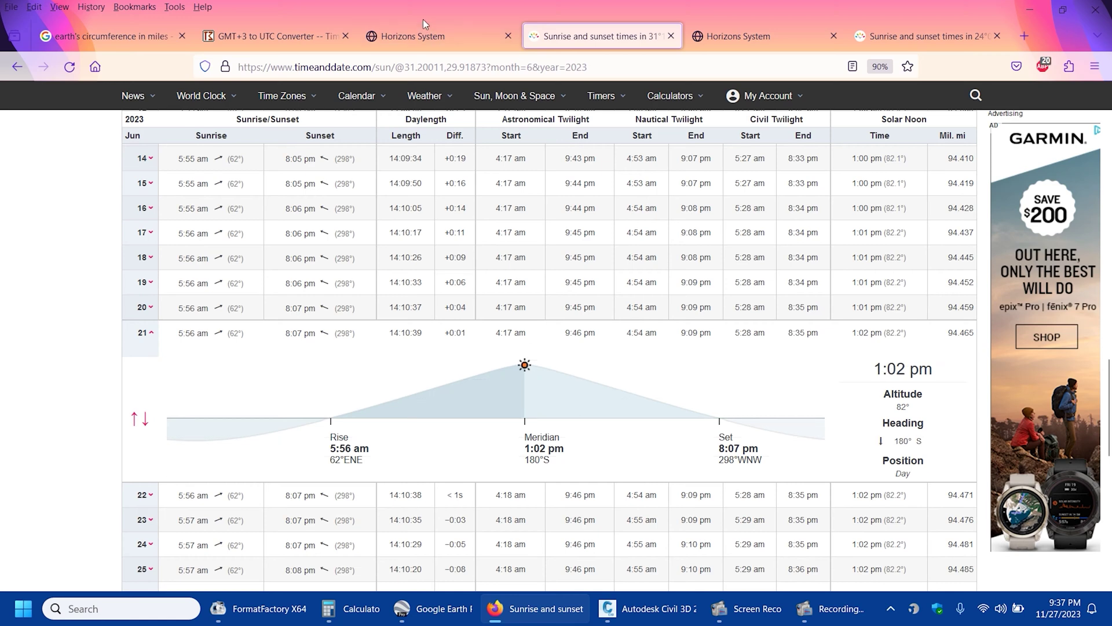
In the Horizons ephemeris, select the Jun-21 09:50 UT azimuth 160.216152 and elevation 81.788308.
{"action": "left_click", "coordinate": [425, 36]}
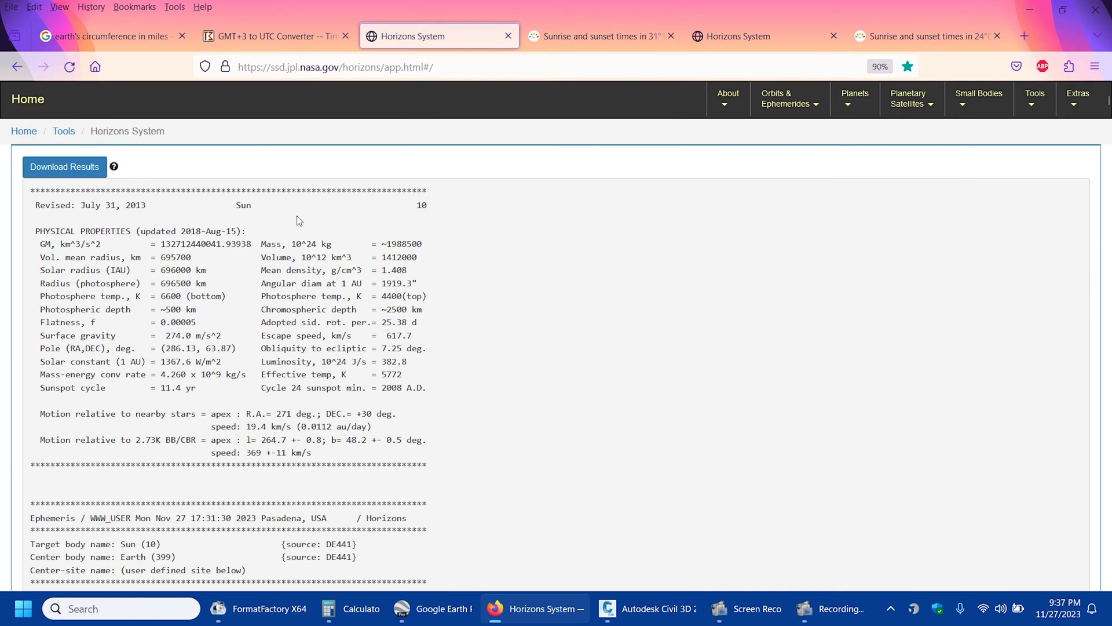
{"action": "scroll", "coordinate": [614, 363], "scroll_direction": "down", "scroll_amount": 20}
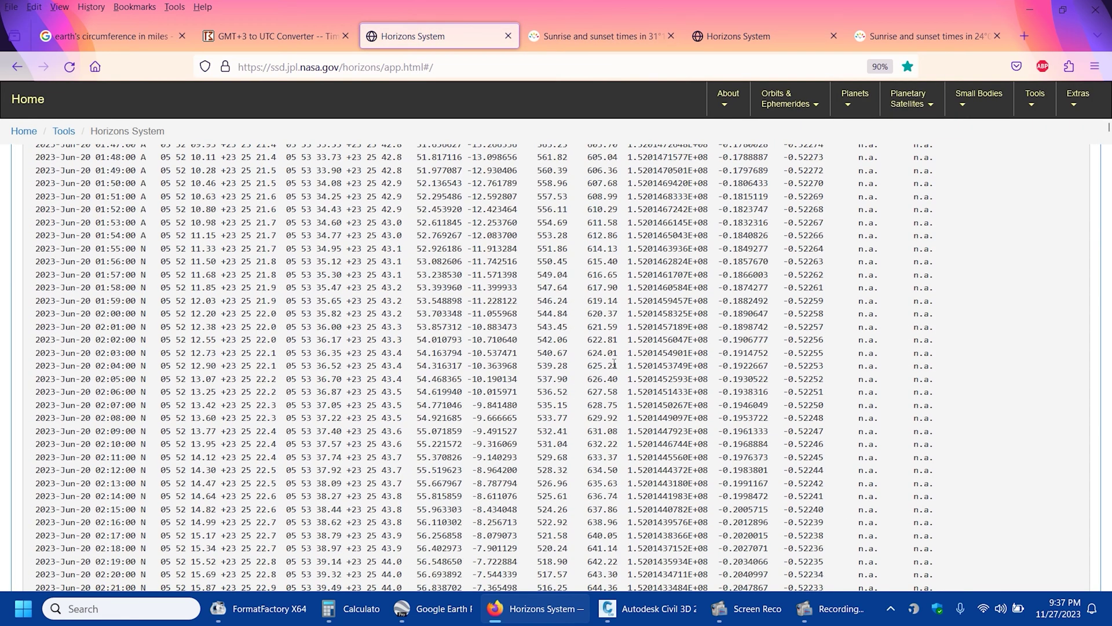
{"action": "scroll", "coordinate": [614, 363], "scroll_direction": "down", "scroll_amount": 20}
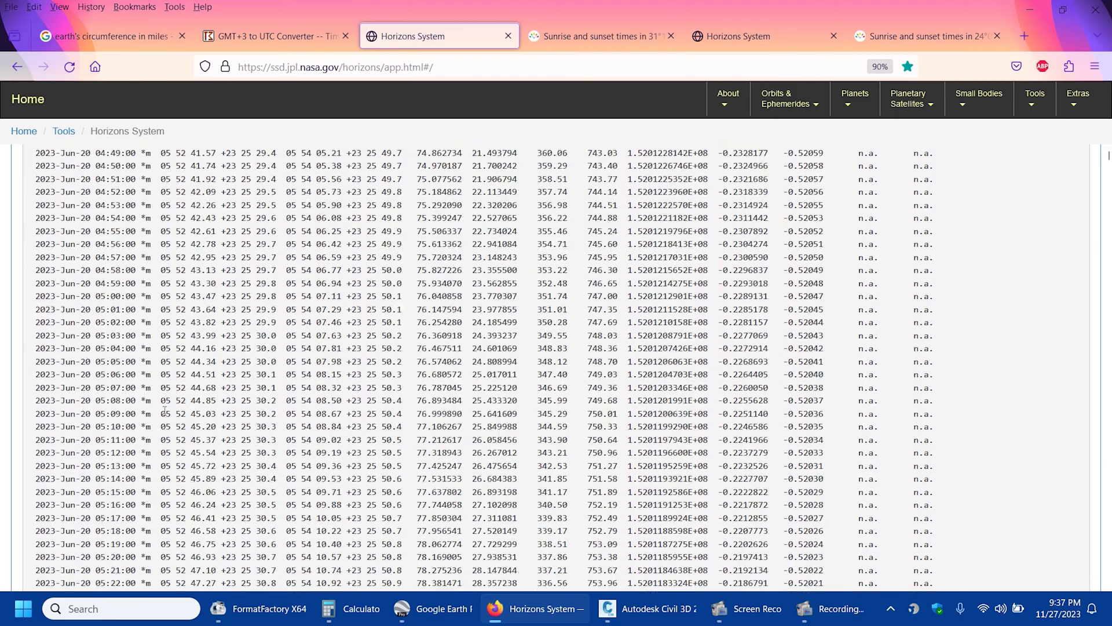
{"action": "scroll", "coordinate": [1109, 252], "scroll_direction": "down", "scroll_amount": 20}
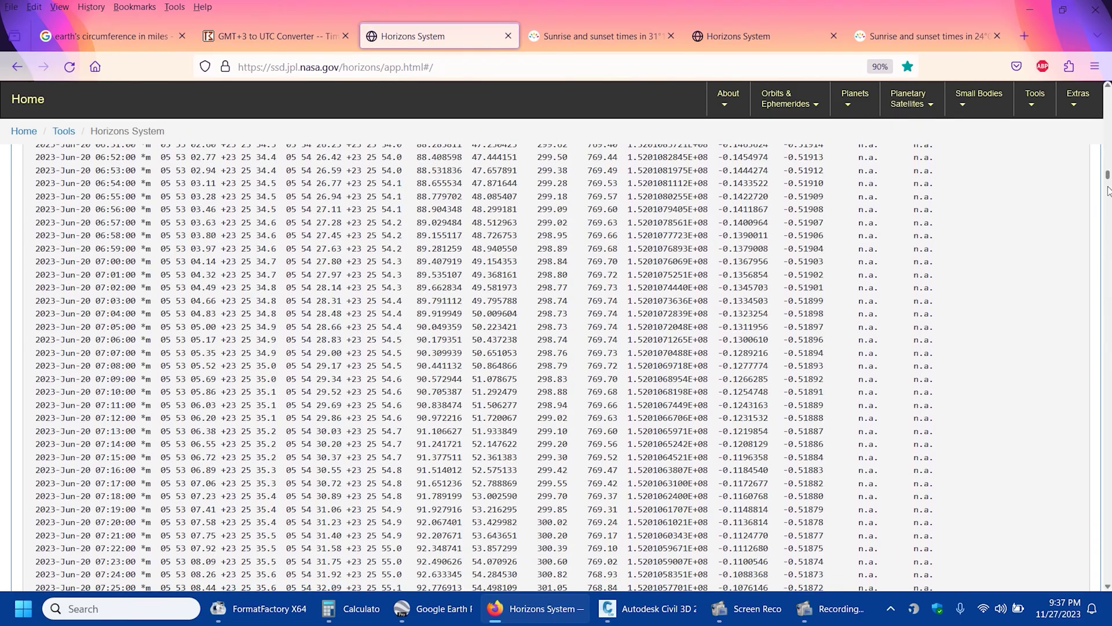
{"action": "left_click_drag", "start_coordinate": [1108, 185], "coordinate": [1094, 428]}
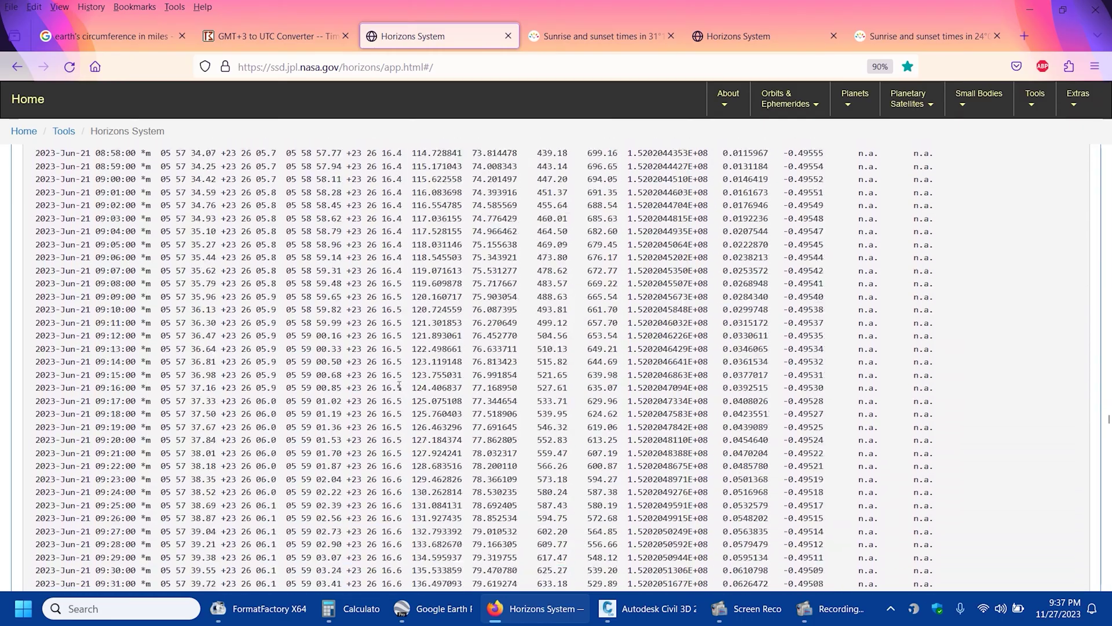
{"action": "scroll", "coordinate": [400, 387], "scroll_direction": "down", "scroll_amount": 10}
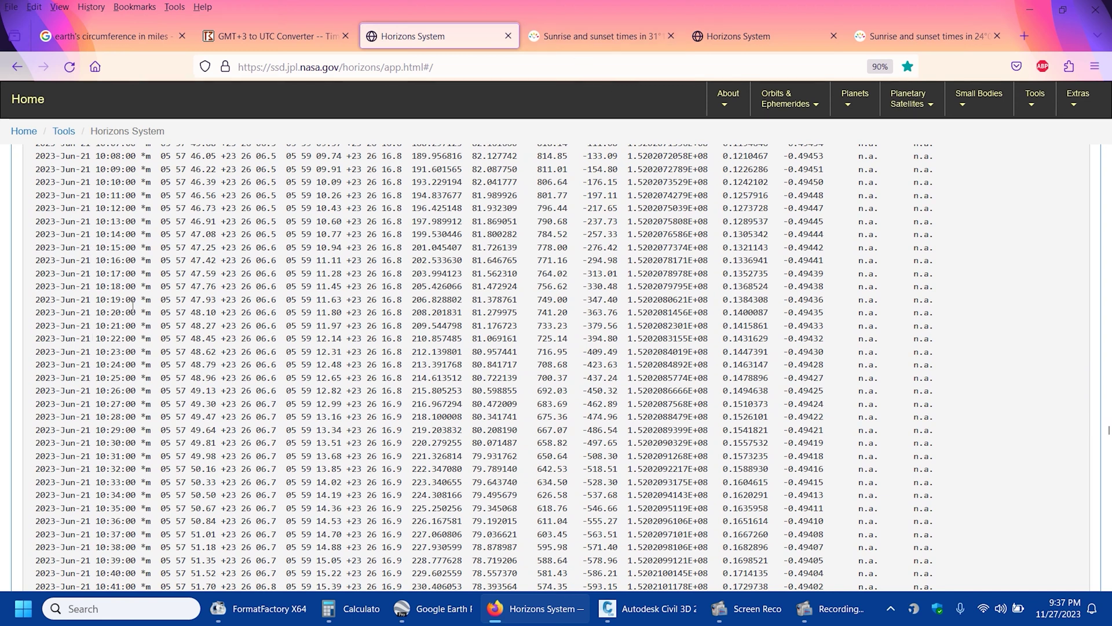
{"action": "scroll", "coordinate": [142, 342], "scroll_direction": "up", "scroll_amount": 6}
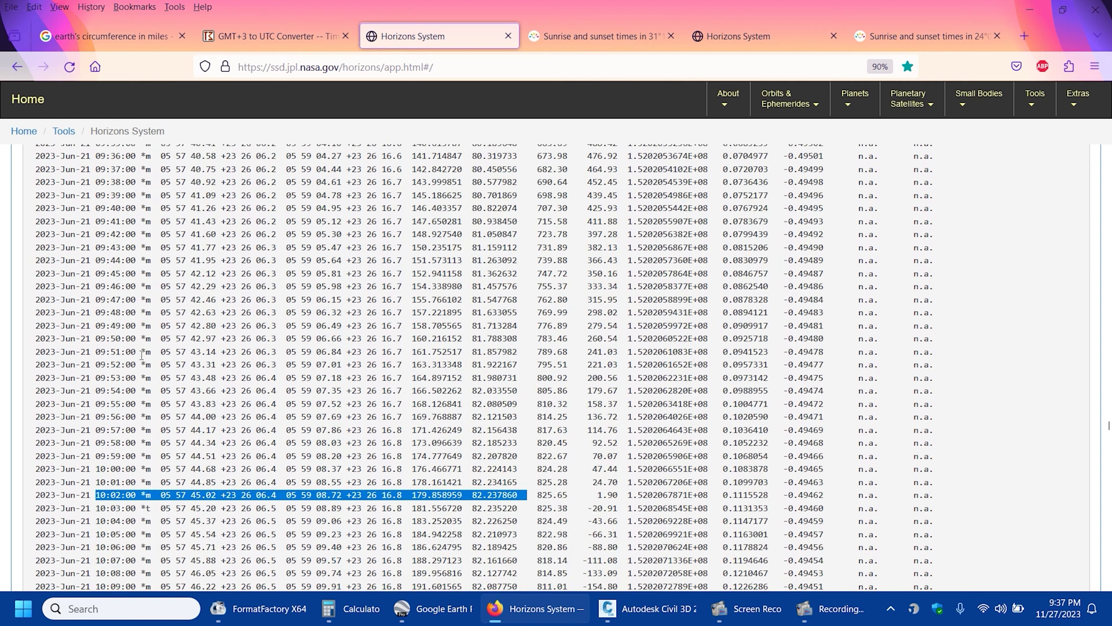
{"action": "left_click_drag", "start_coordinate": [96, 330], "coordinate": [701, 325]}
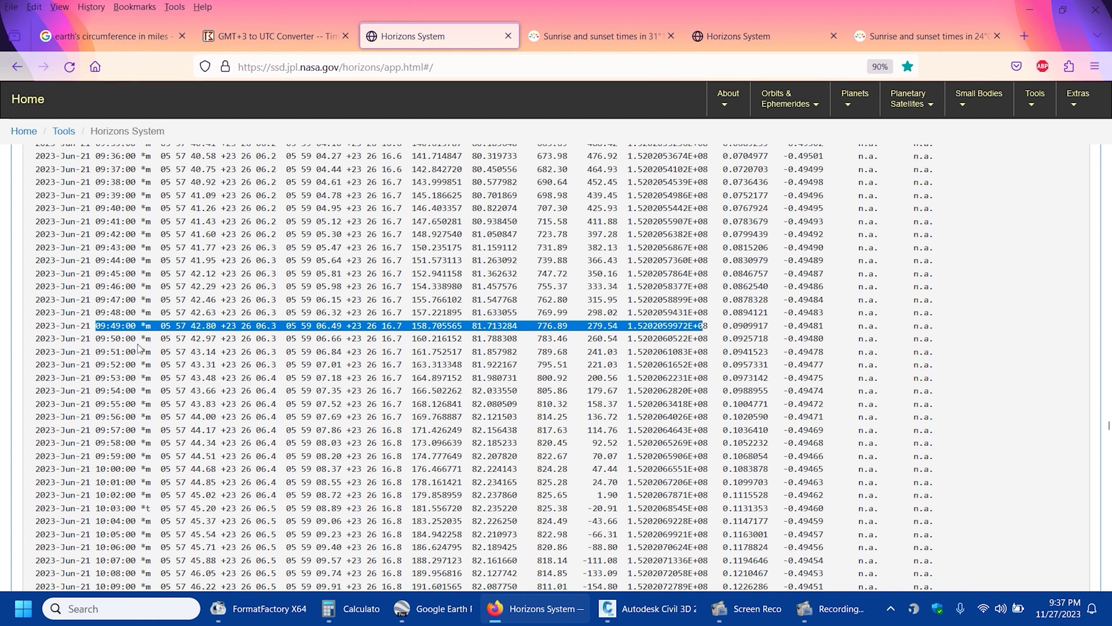
{"action": "left_click", "coordinate": [521, 340]}
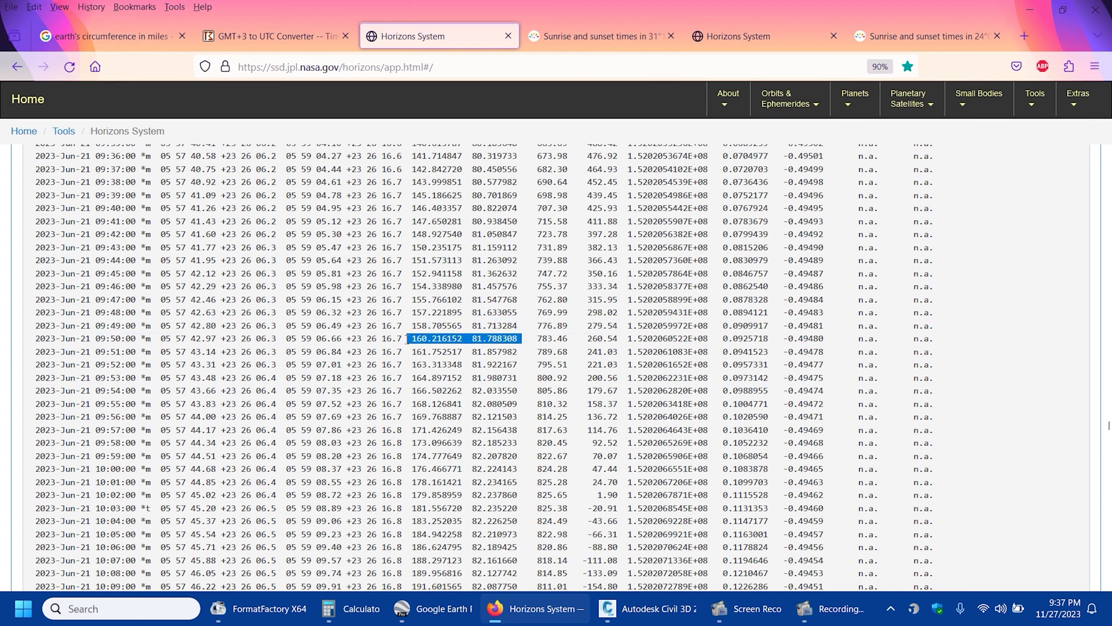
Compare the values with the timeanddate table, then return to the Civil 3D drawing.
{"action": "left_click", "coordinate": [606, 41]}
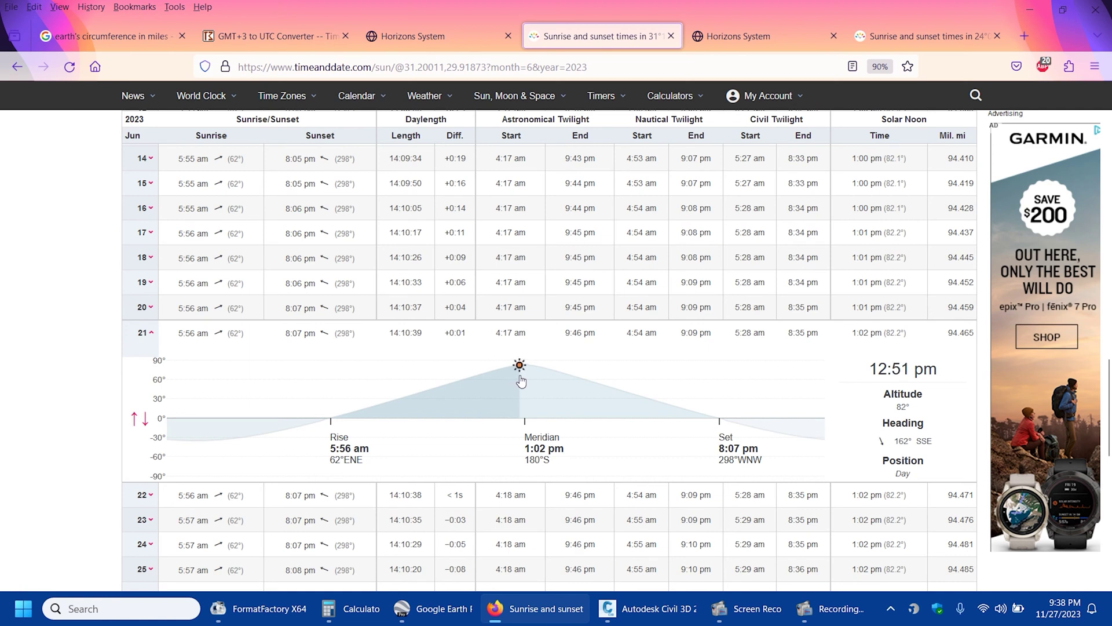
{"action": "left_click", "coordinate": [413, 36]}
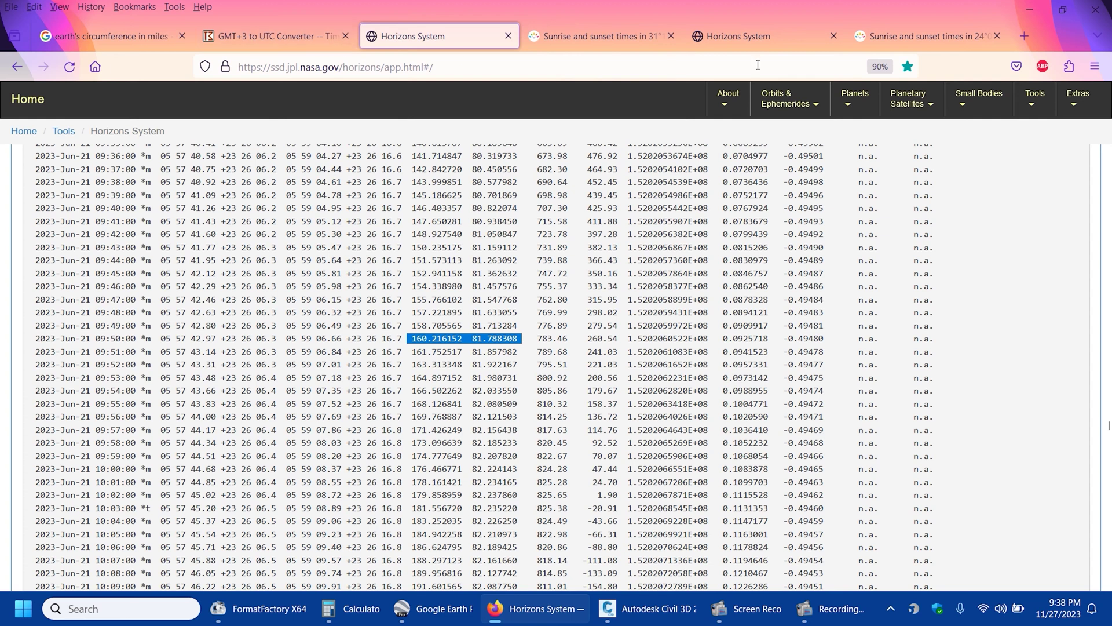
{"action": "left_click", "coordinate": [649, 609]}
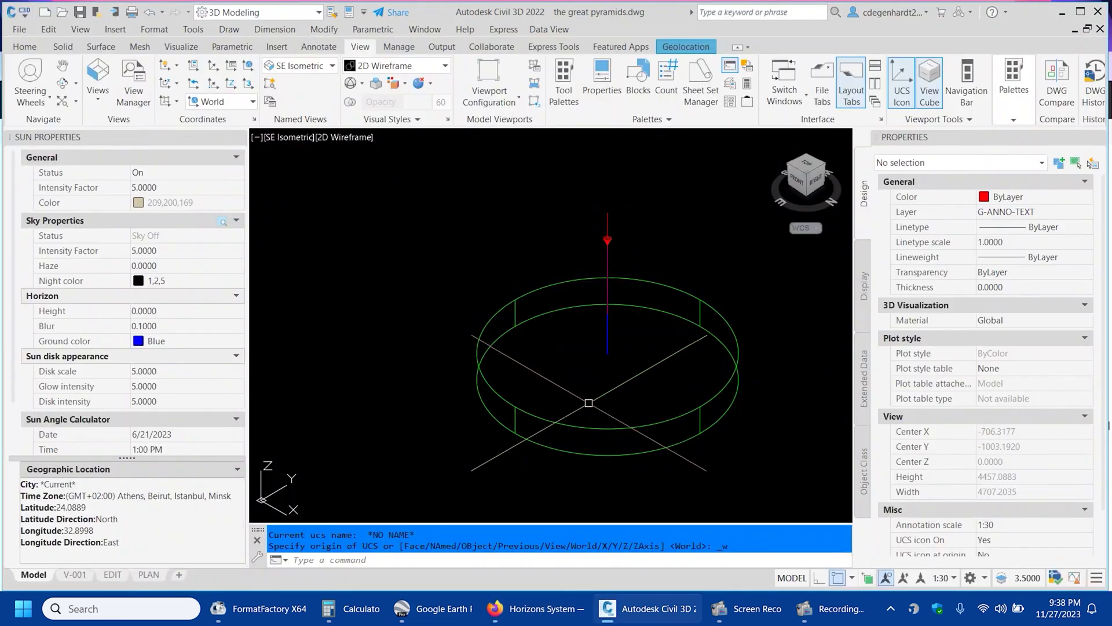
Open Civil 3D's geographic location settings via Geolocation > Edit Location > From Map.
{"action": "left_click", "coordinate": [685, 48]}
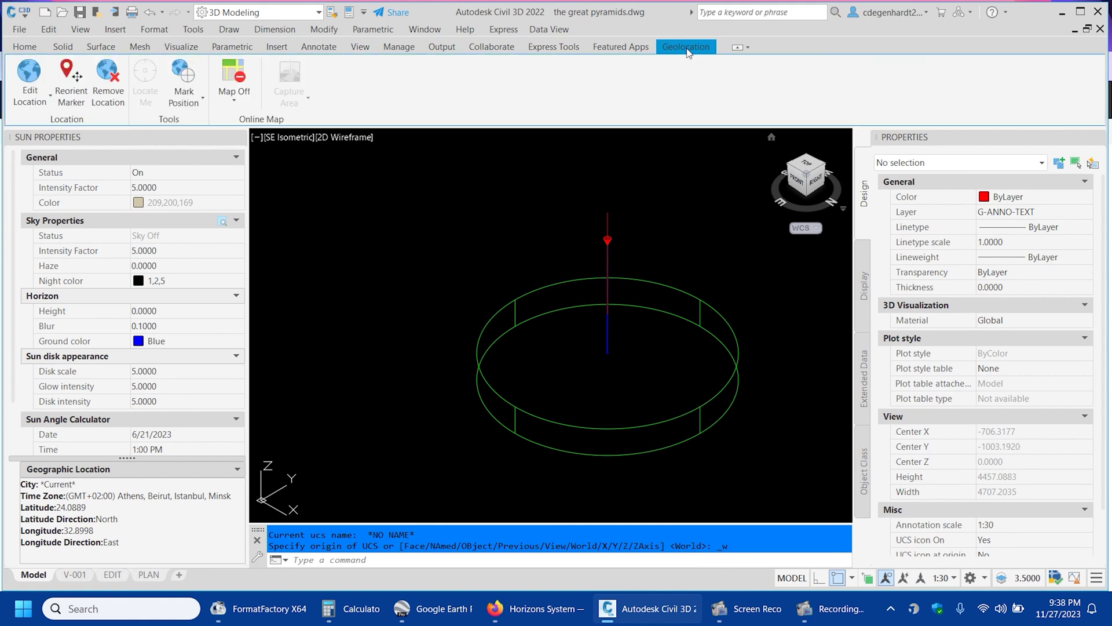
{"action": "left_click", "coordinate": [35, 93]}
{"action": "left_click", "coordinate": [36, 124]}
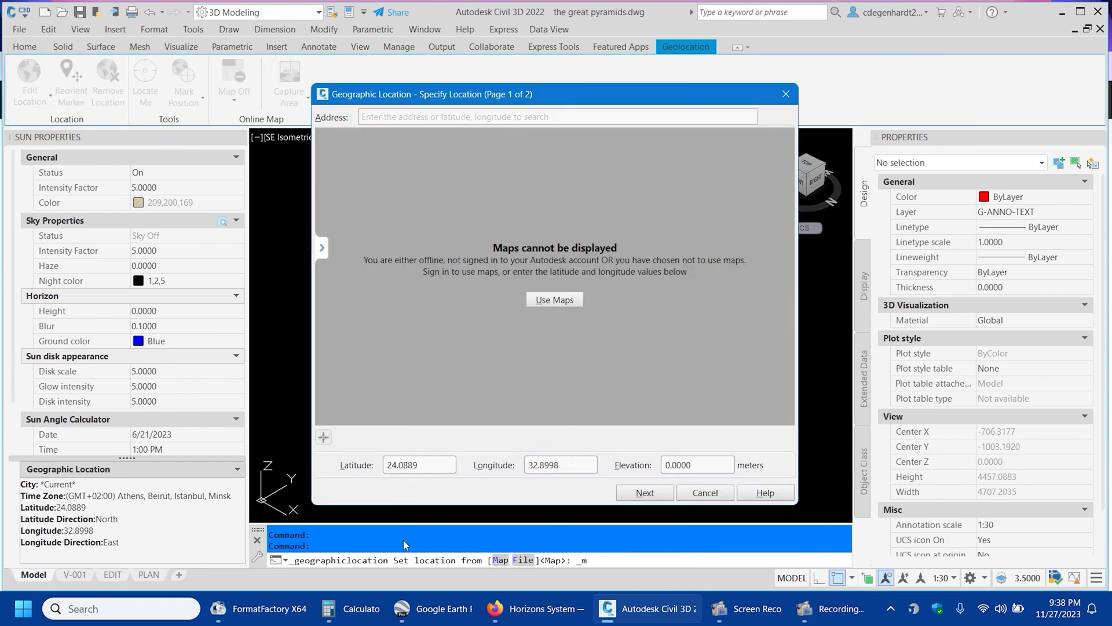
In Google Earth Pro, copy the alexandria placemark's latitude 31.200110 from its Properties.
{"action": "left_click", "coordinate": [433, 609]}
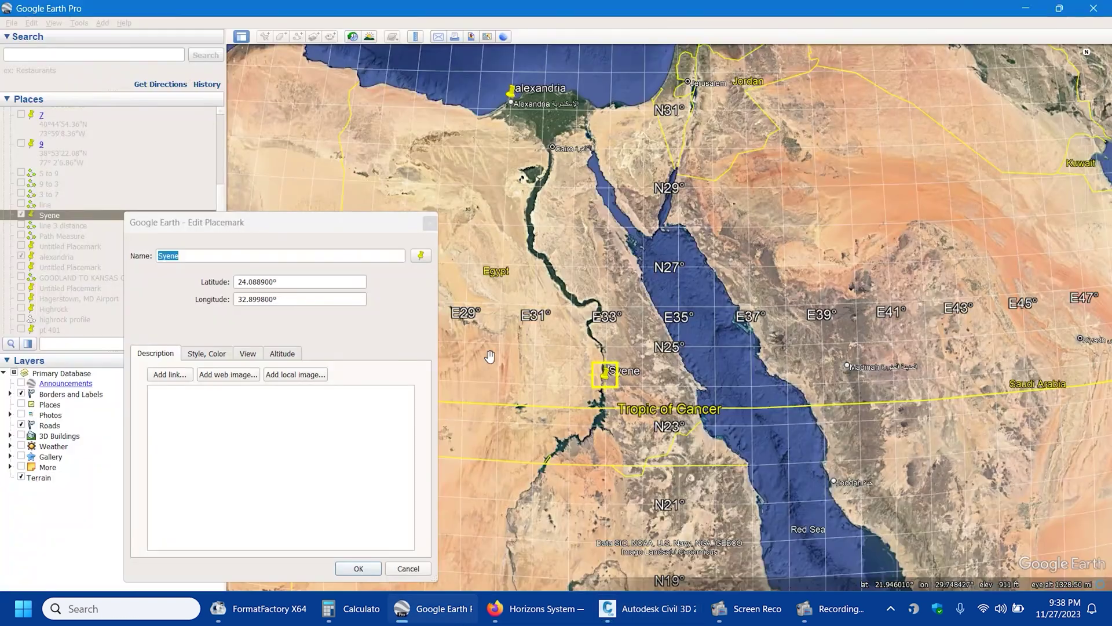
{"action": "left_click", "coordinate": [390, 402]}
{"action": "left_click", "coordinate": [412, 570]}
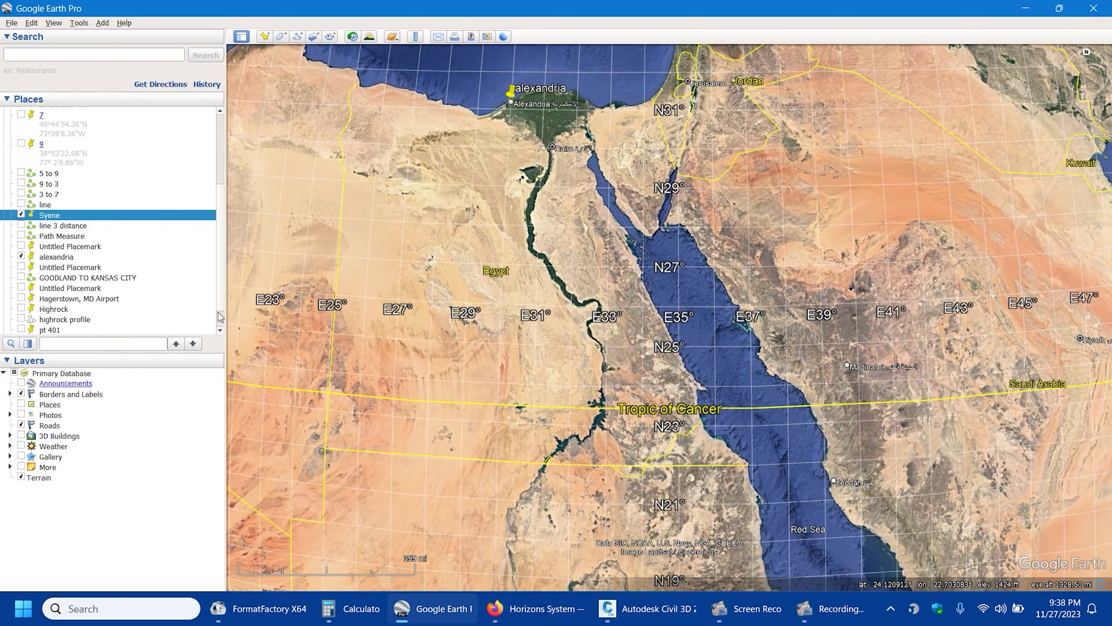
{"action": "left_click", "coordinate": [65, 257]}
{"action": "right_click", "coordinate": [65, 256]}
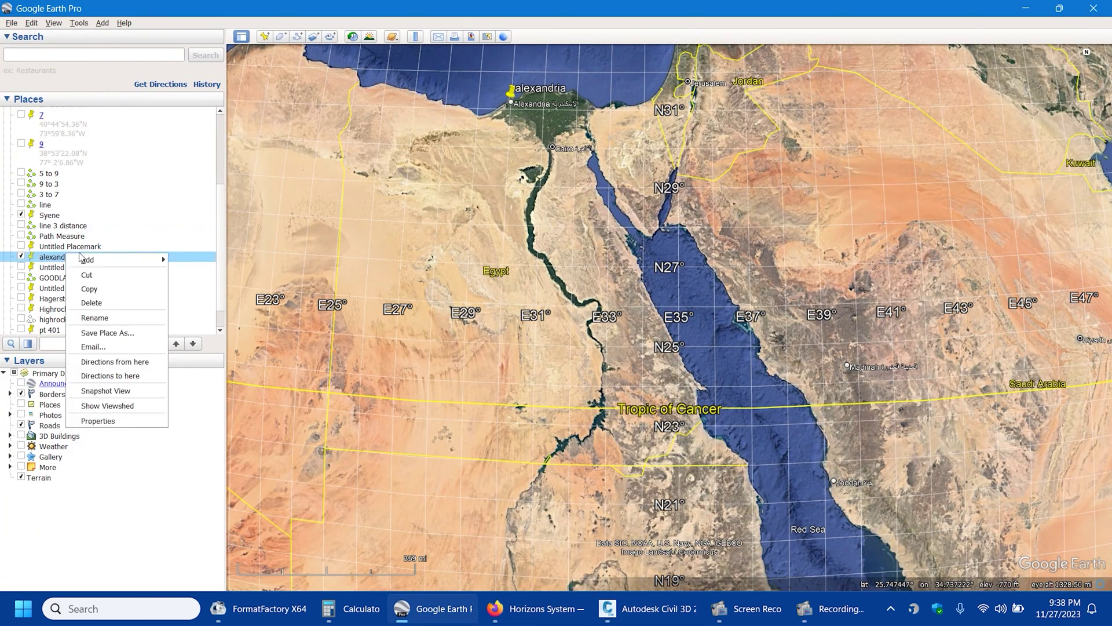
{"action": "left_click", "coordinate": [98, 421]}
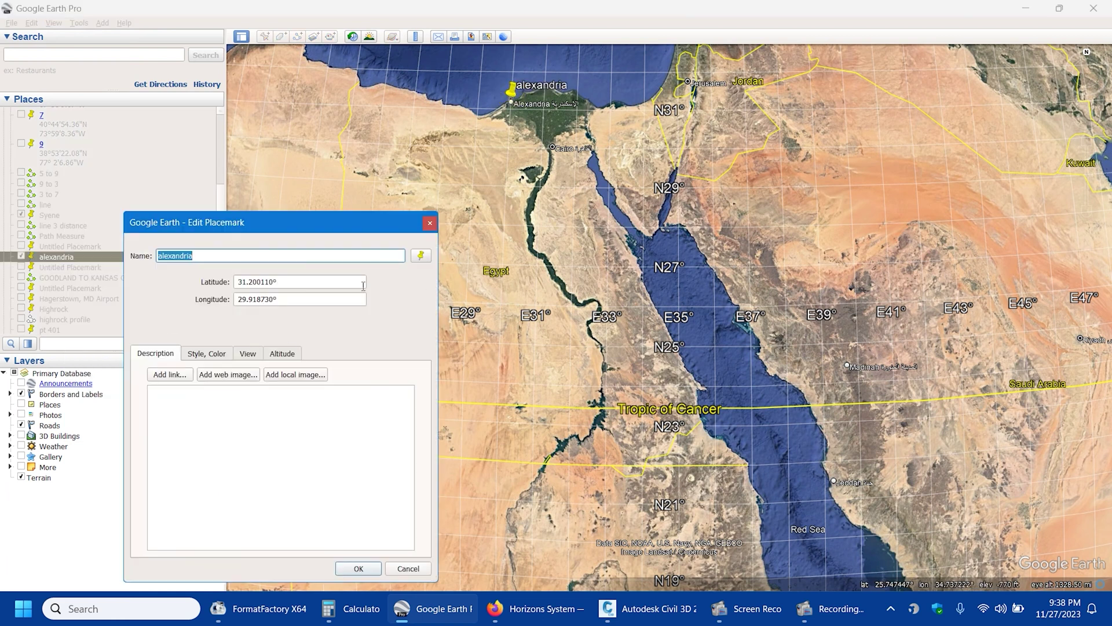
{"action": "left_click_drag", "start_coordinate": [272, 281], "coordinate": [222, 285]}
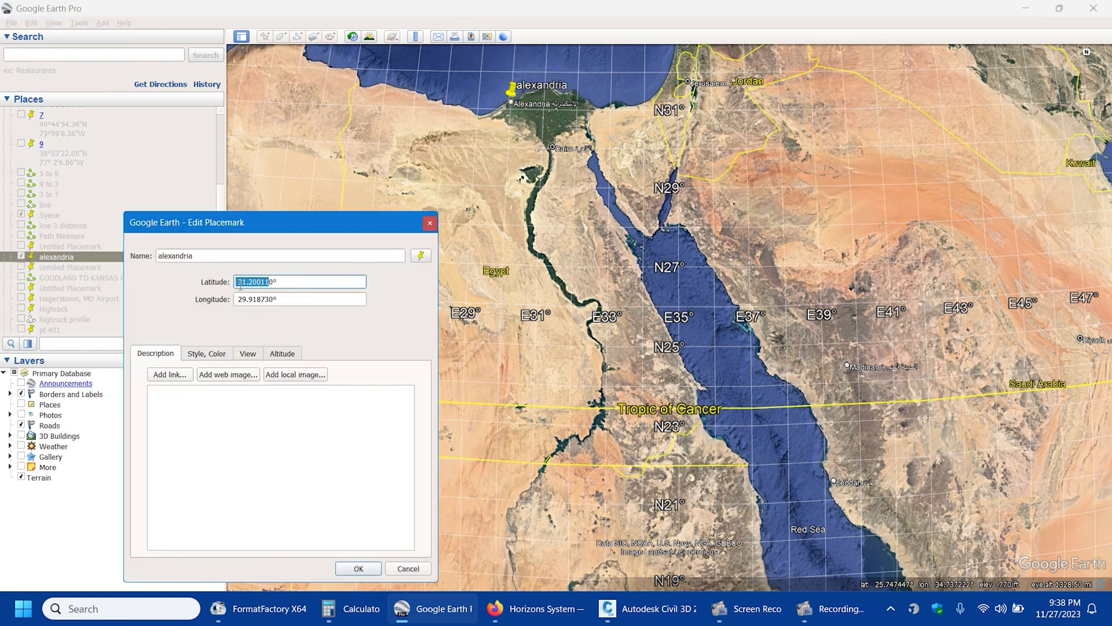
{"action": "right_click", "coordinate": [247, 284]}
{"action": "left_click", "coordinate": [272, 335]}
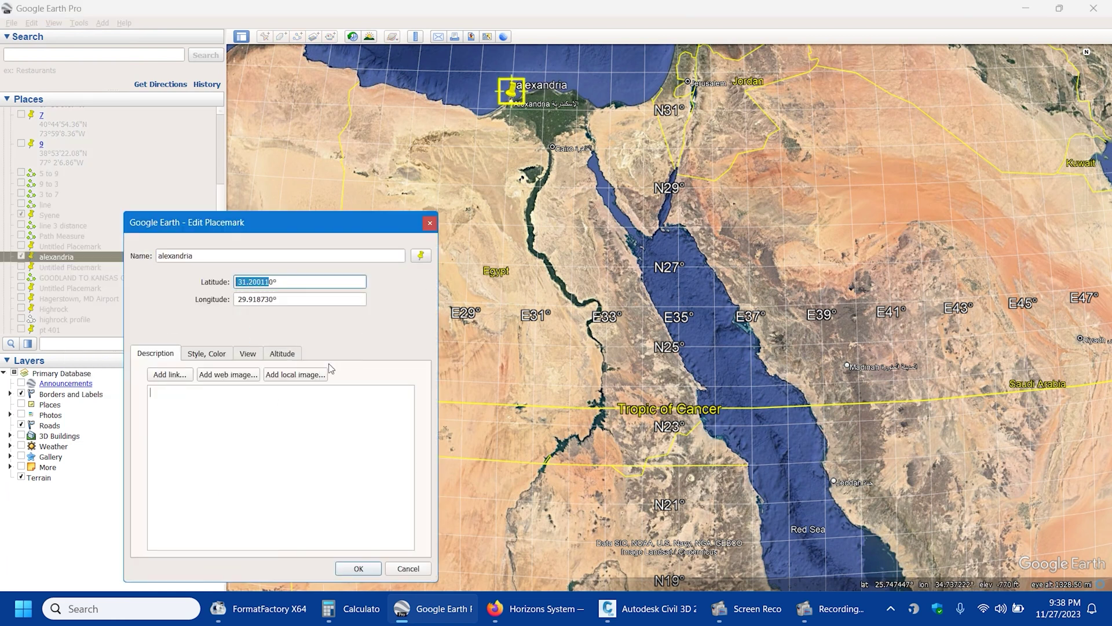
{"action": "left_click", "coordinate": [676, 610]}
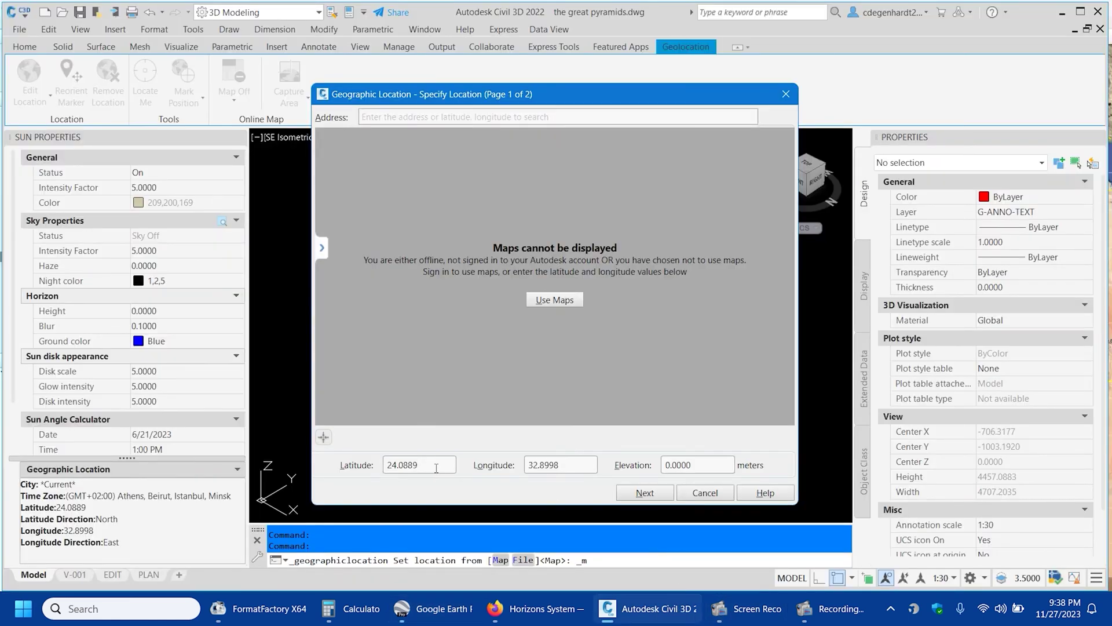
Replace latitude 24.0889 with 31.200110 and longitude 32.8998 with 29.918730 from Google Earth.
{"action": "right_click", "coordinate": [387, 463]}
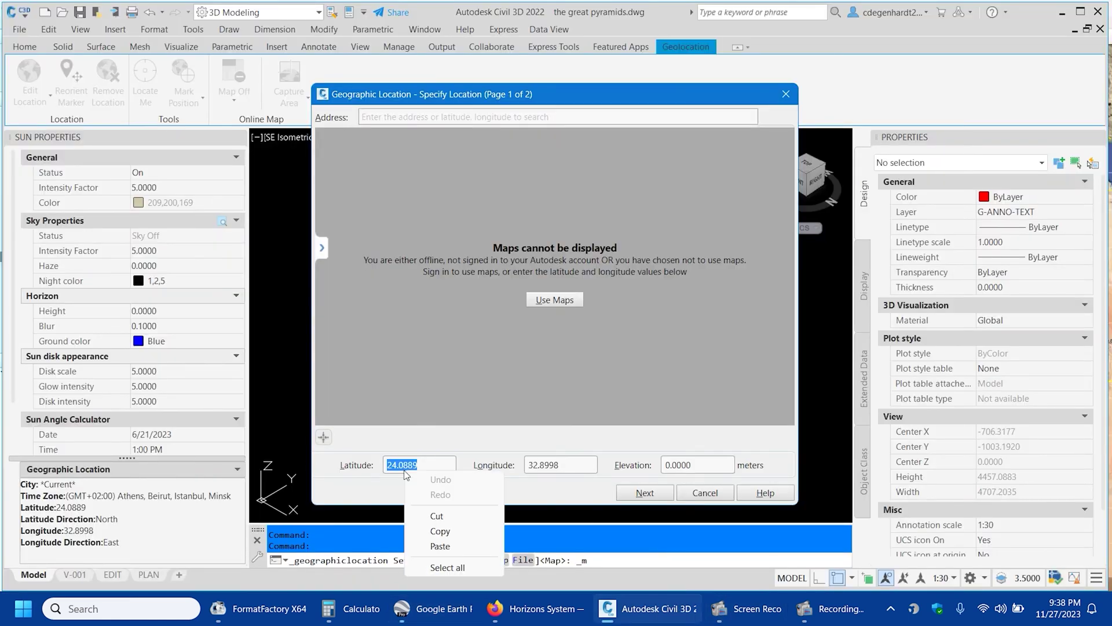
{"action": "left_click", "coordinate": [452, 549]}
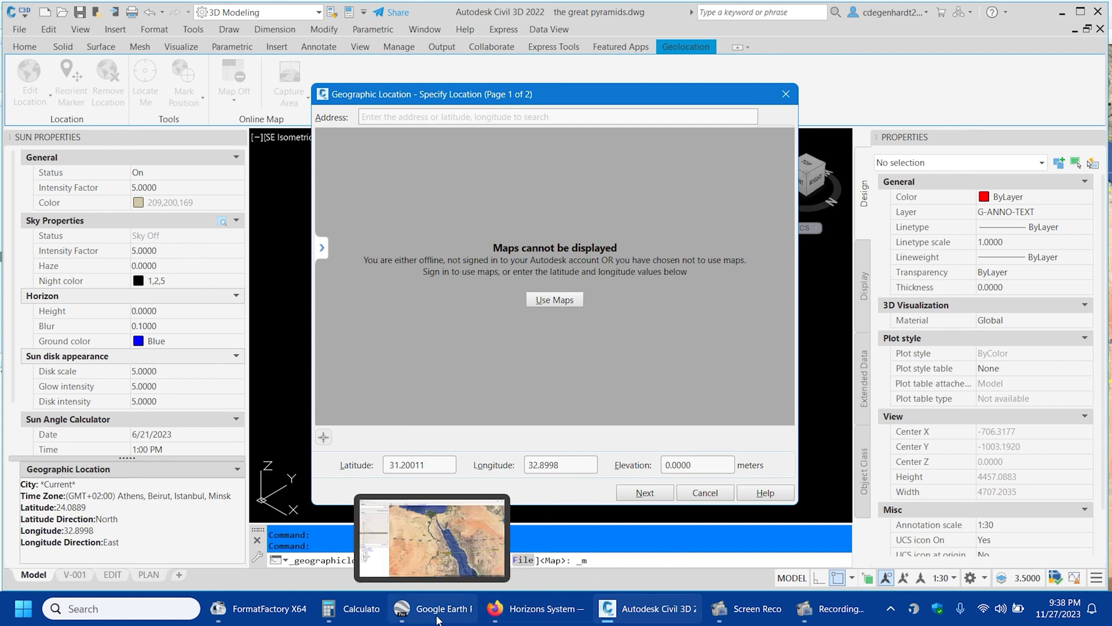
{"action": "left_click", "coordinate": [368, 554]}
{"action": "left_click", "coordinate": [266, 299]}
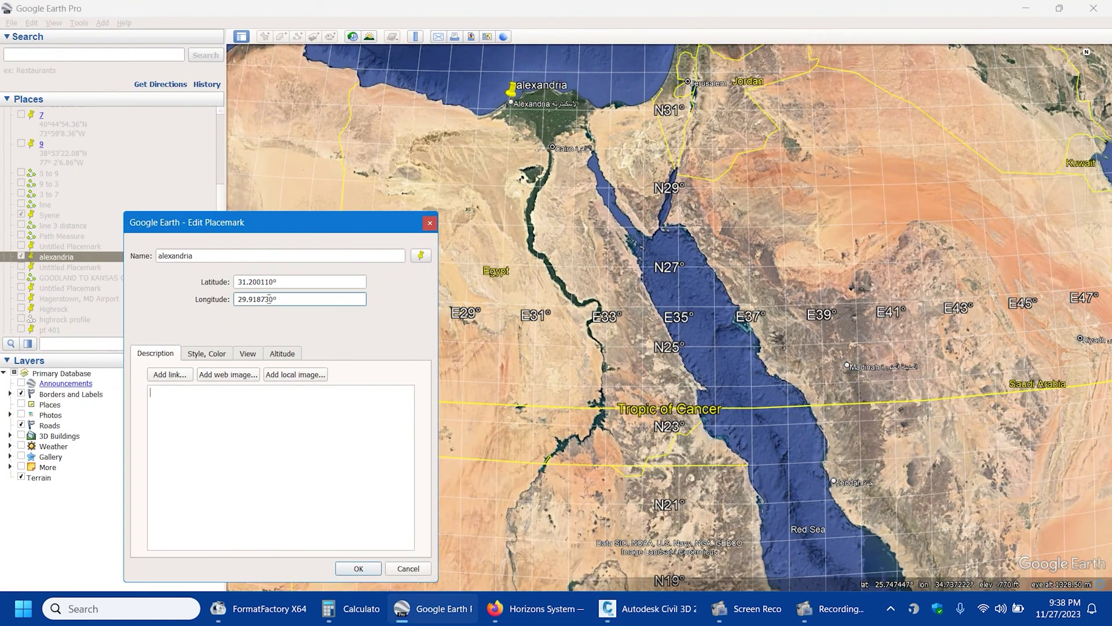
{"action": "right_click", "coordinate": [264, 296]}
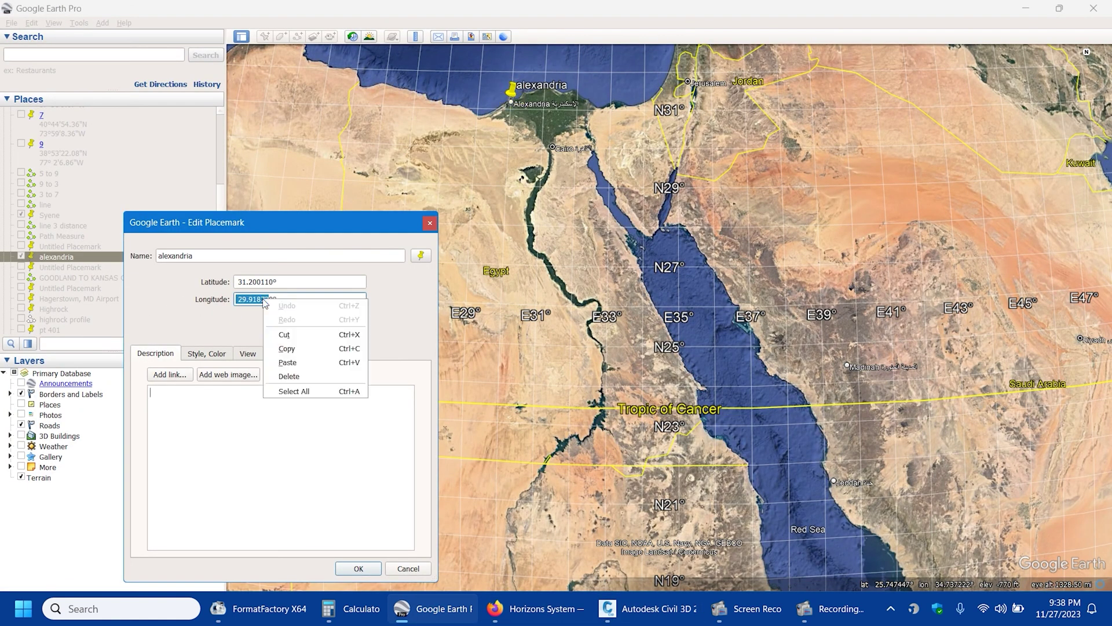
{"action": "left_click", "coordinate": [290, 347]}
{"action": "left_click", "coordinate": [647, 608]}
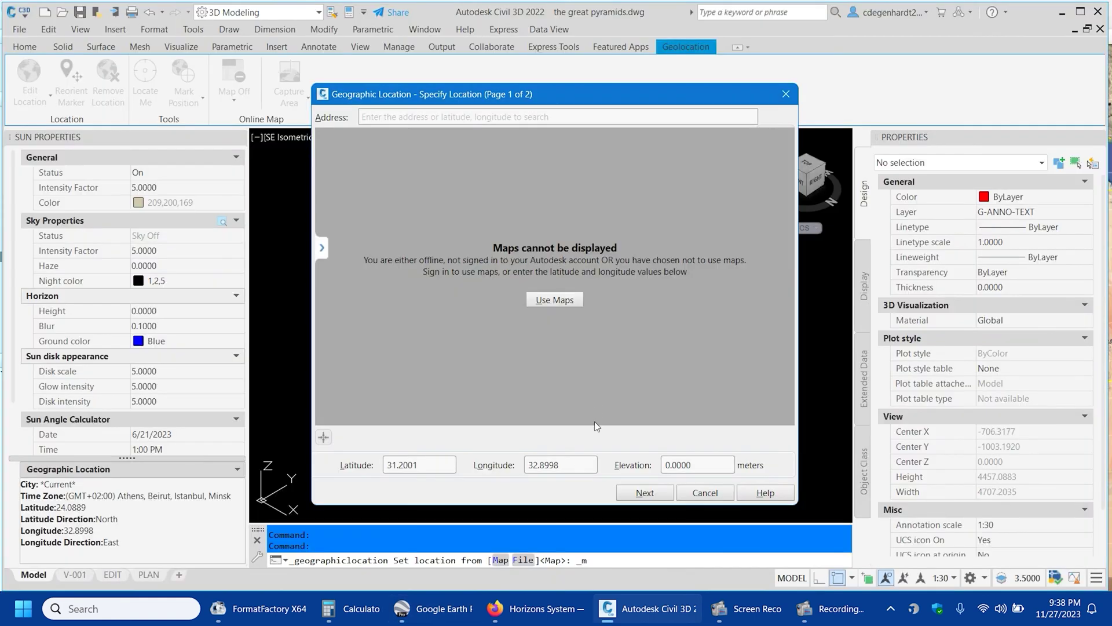
{"action": "right_click", "coordinate": [561, 466]}
{"action": "left_click", "coordinate": [566, 482]}
{"action": "right_click", "coordinate": [544, 463]}
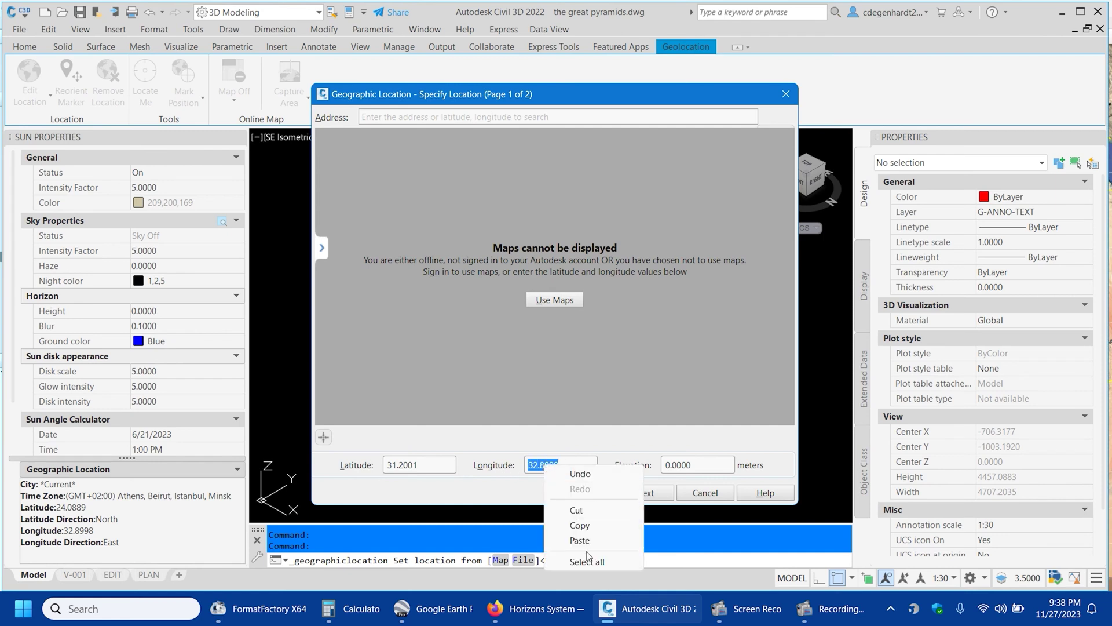
{"action": "left_click", "coordinate": [587, 540]}
Accept the coordinate system, place the location on the pole marker, and set north with Ortho on.
{"action": "left_click", "coordinate": [658, 494]}
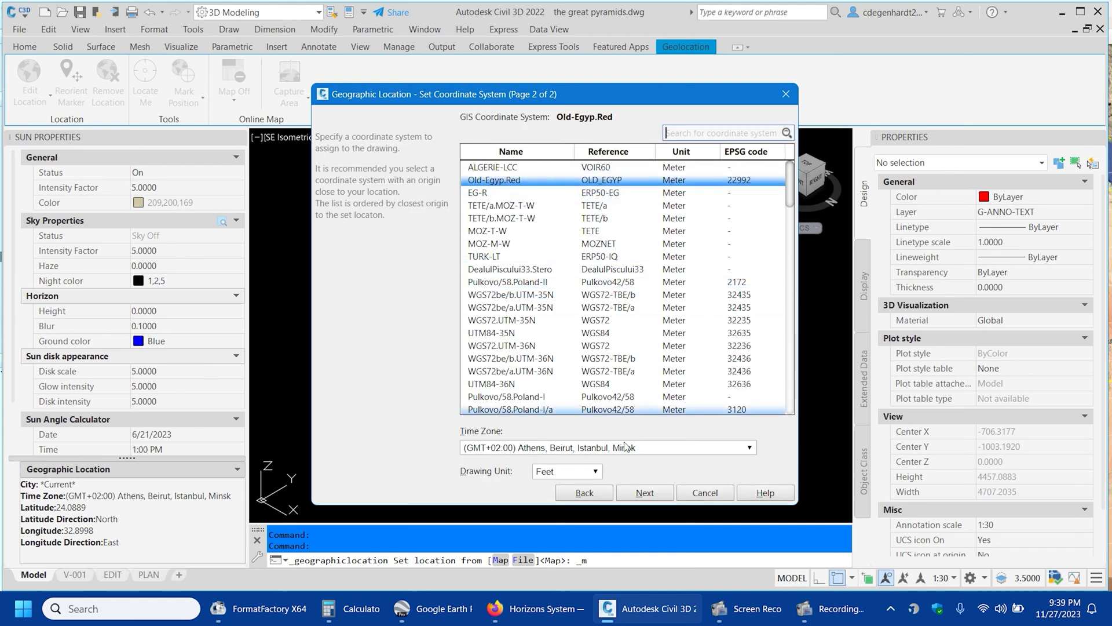
{"action": "left_click", "coordinate": [643, 500]}
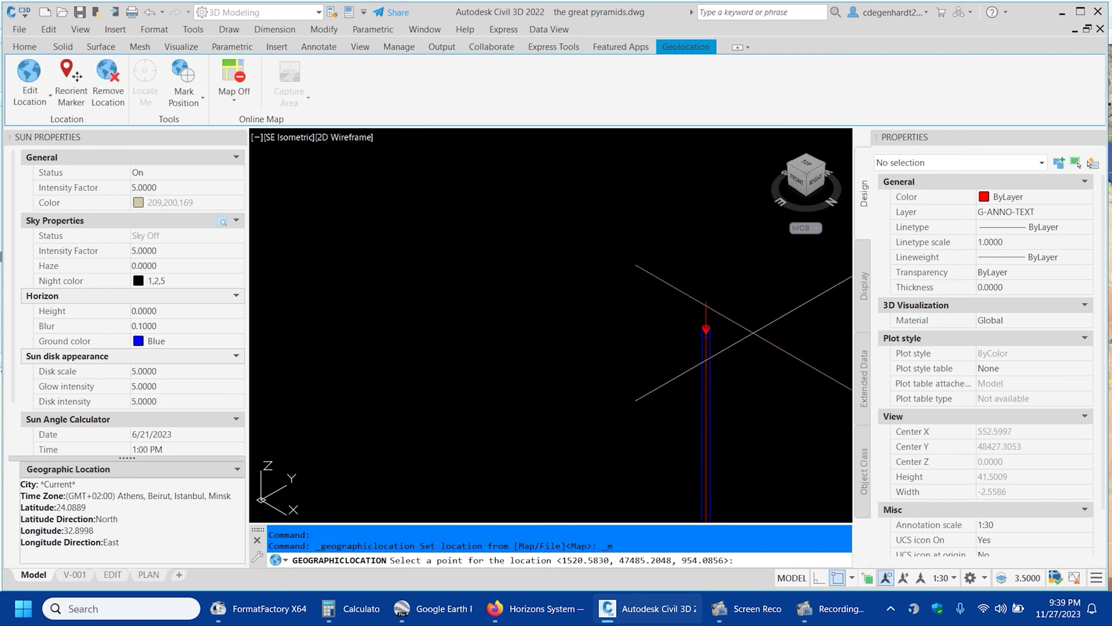
{"action": "left_click", "coordinate": [539, 315]}
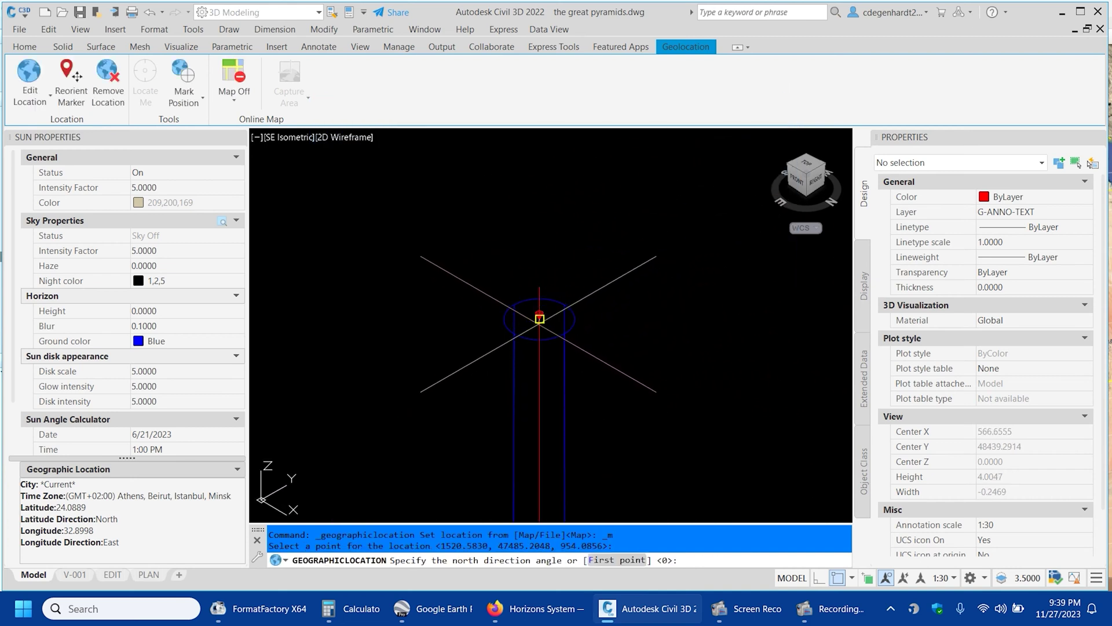
{"action": "left_click", "coordinate": [819, 578]}
{"action": "left_click", "coordinate": [571, 197]}
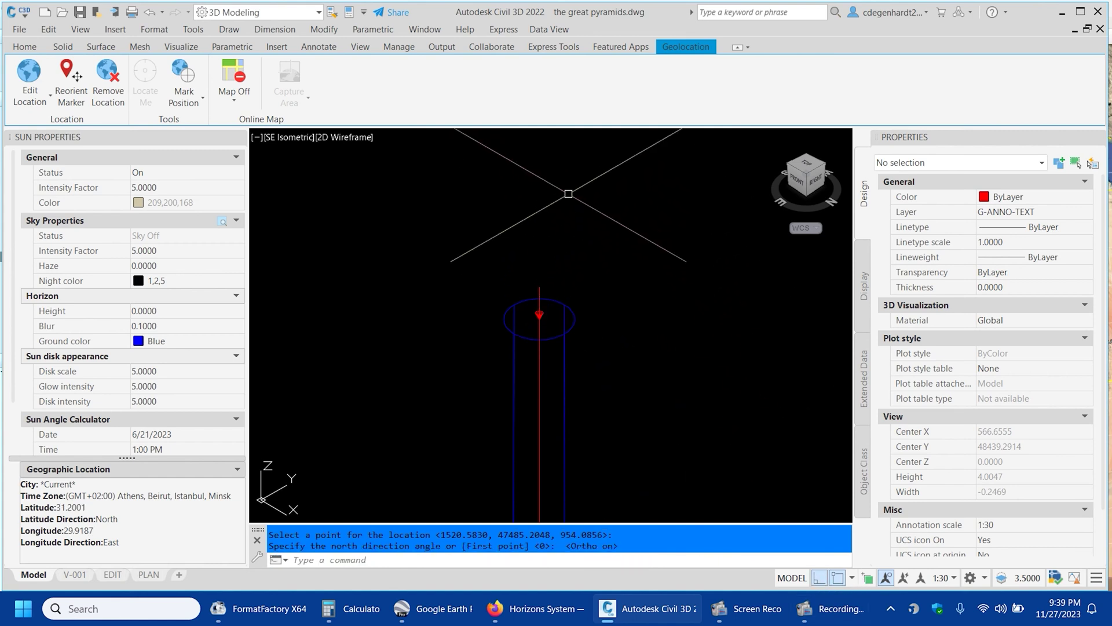
{"action": "scroll", "coordinate": [570, 200], "scroll_direction": "down", "scroll_amount": 10}
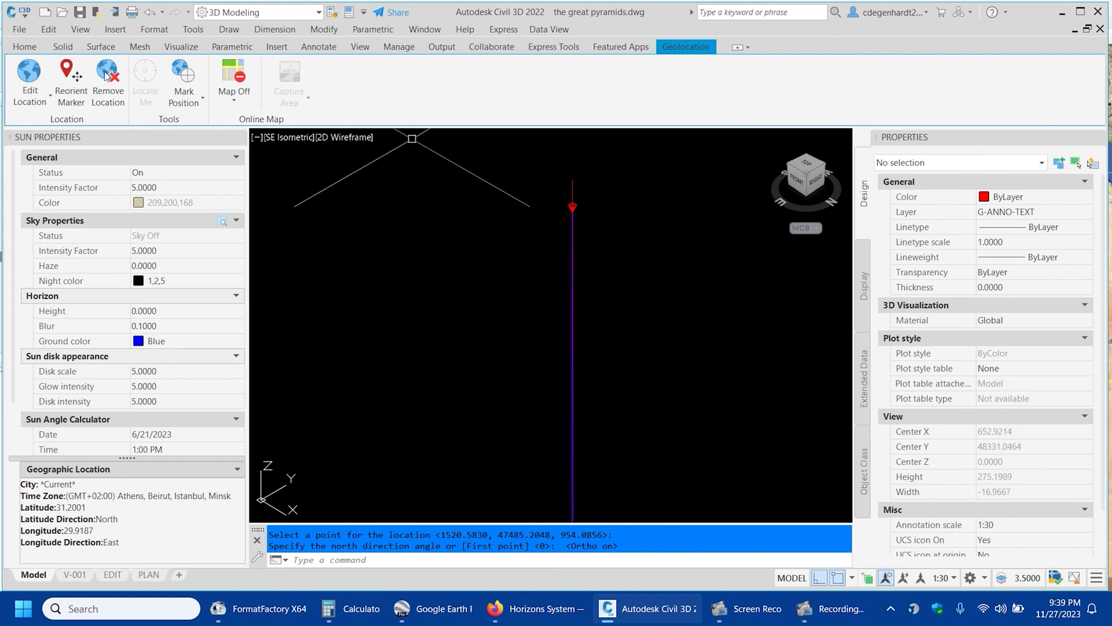
Turn on Ground Shadows and check the sun settings show azimuth 161, altitude 82.
{"action": "left_click", "coordinate": [277, 47]}
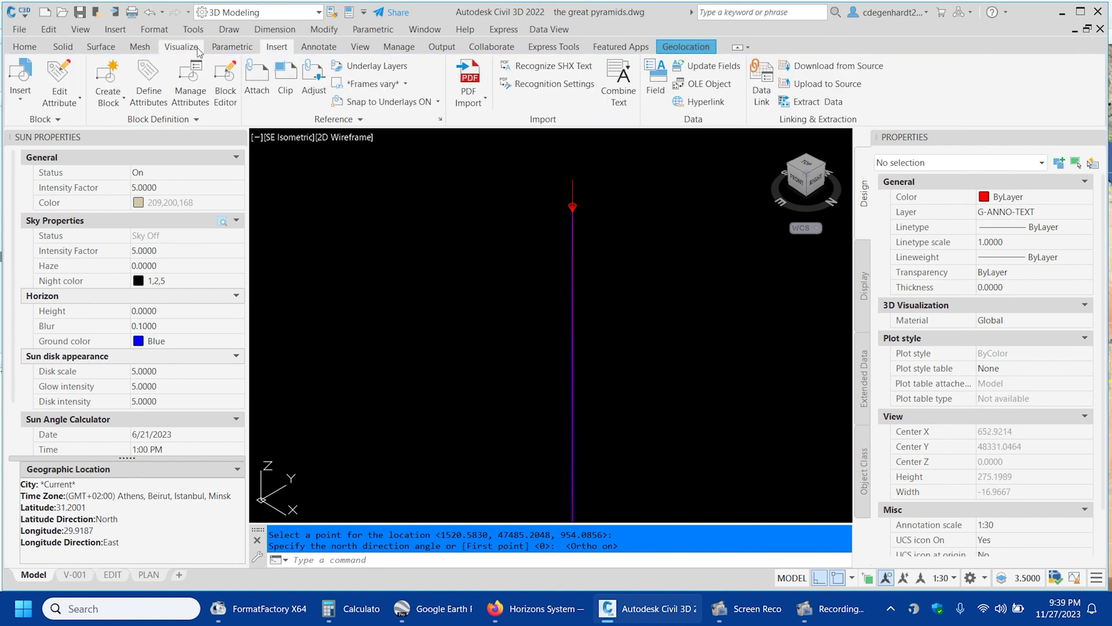
{"action": "left_click", "coordinate": [182, 48]}
{"action": "left_click", "coordinate": [76, 109]}
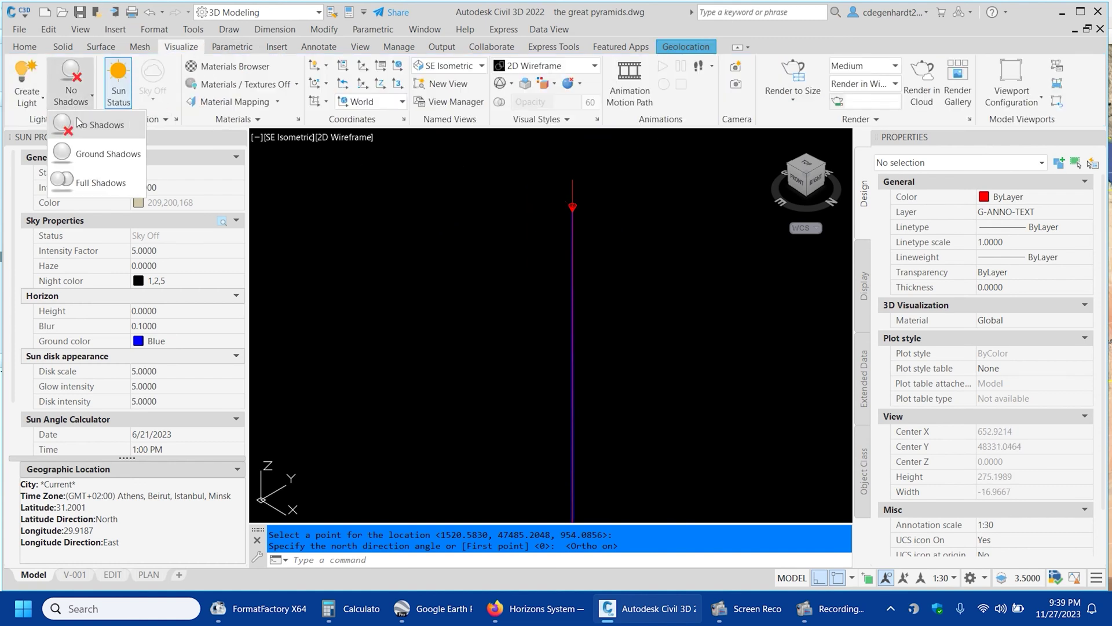
{"action": "left_click", "coordinate": [107, 153]}
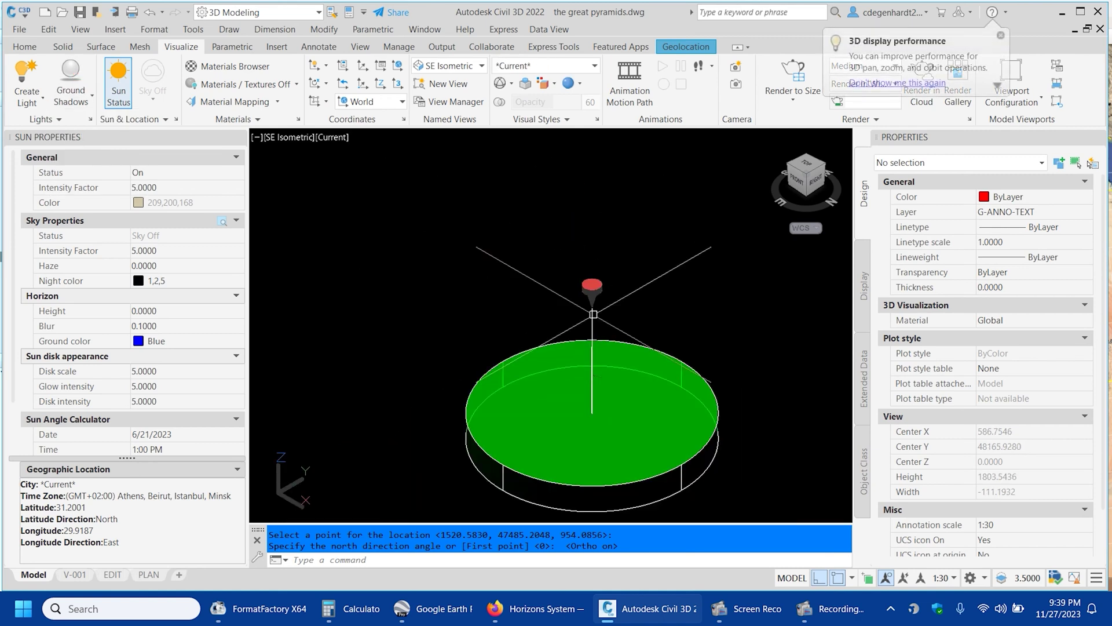
{"action": "scroll", "coordinate": [596, 357], "scroll_direction": "up", "scroll_amount": 4}
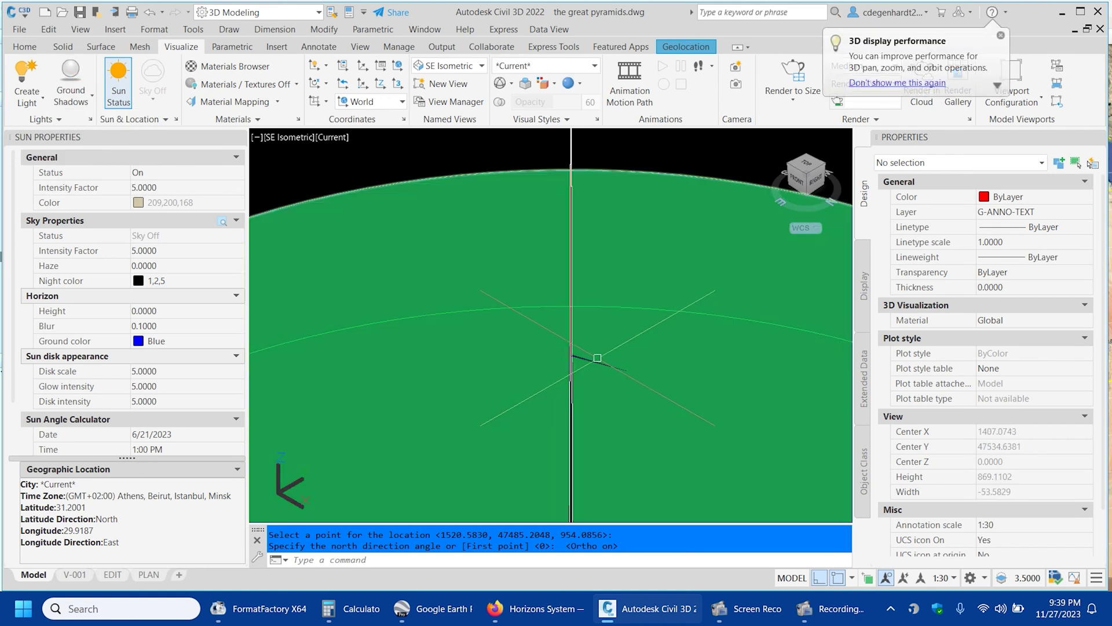
{"action": "scroll", "coordinate": [597, 357], "scroll_direction": "up", "scroll_amount": 3}
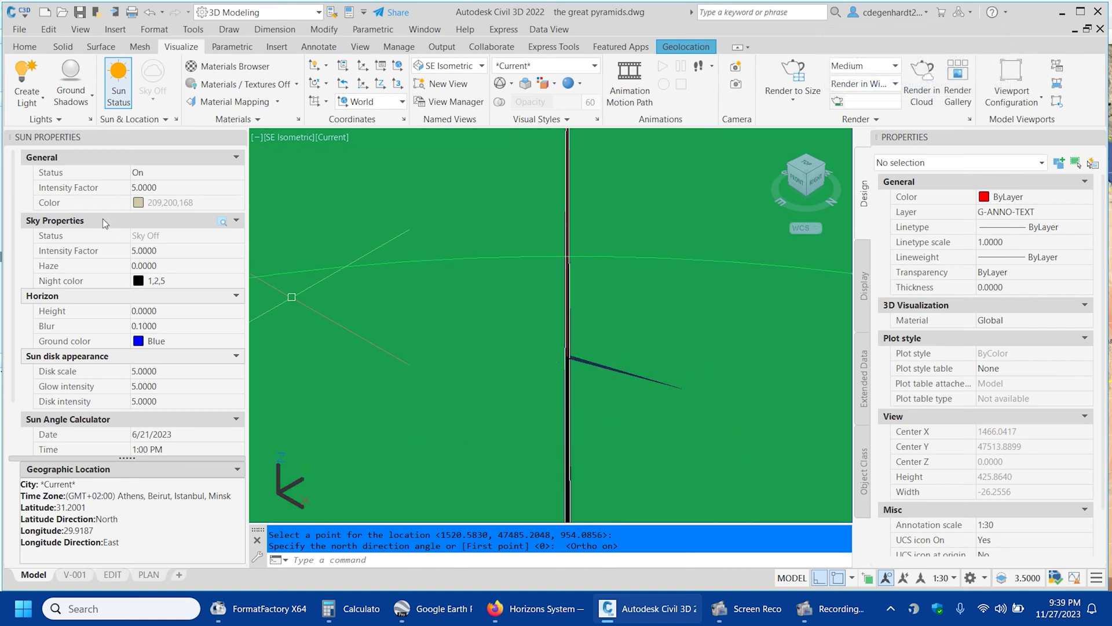
{"action": "scroll", "coordinate": [85, 436], "scroll_direction": "down", "scroll_amount": 3}
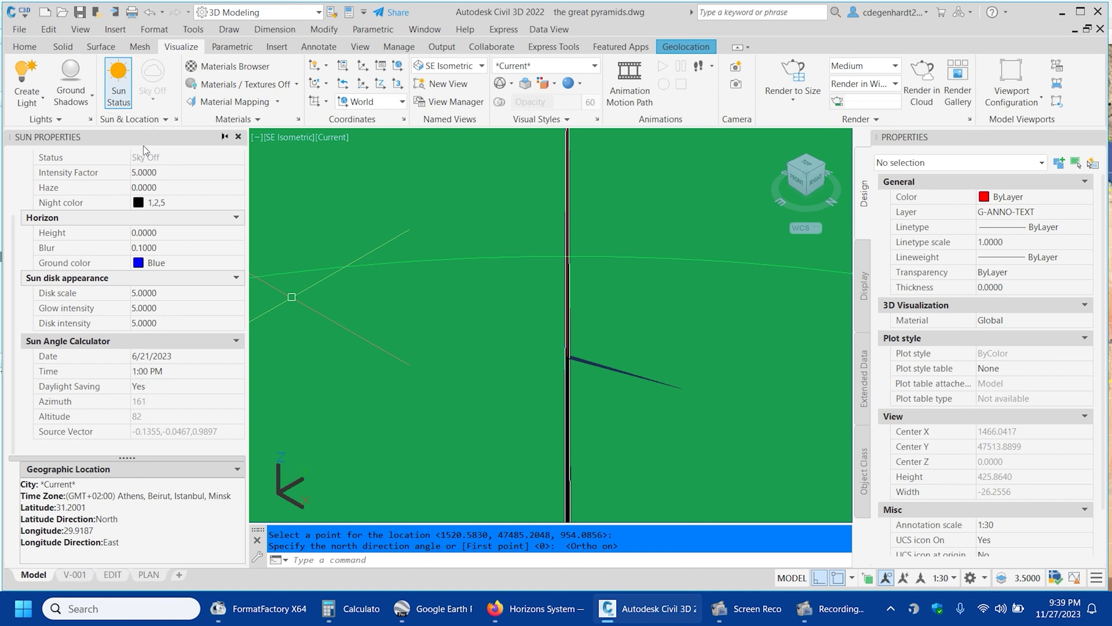
{"action": "left_click", "coordinate": [131, 120]}
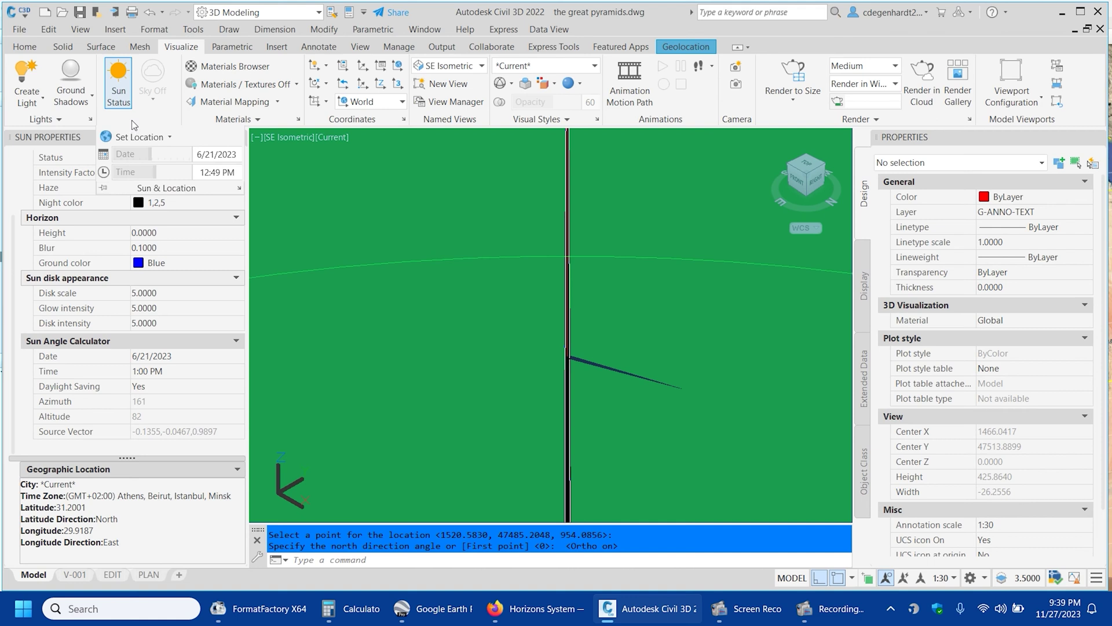
{"action": "left_click", "coordinate": [167, 372]}
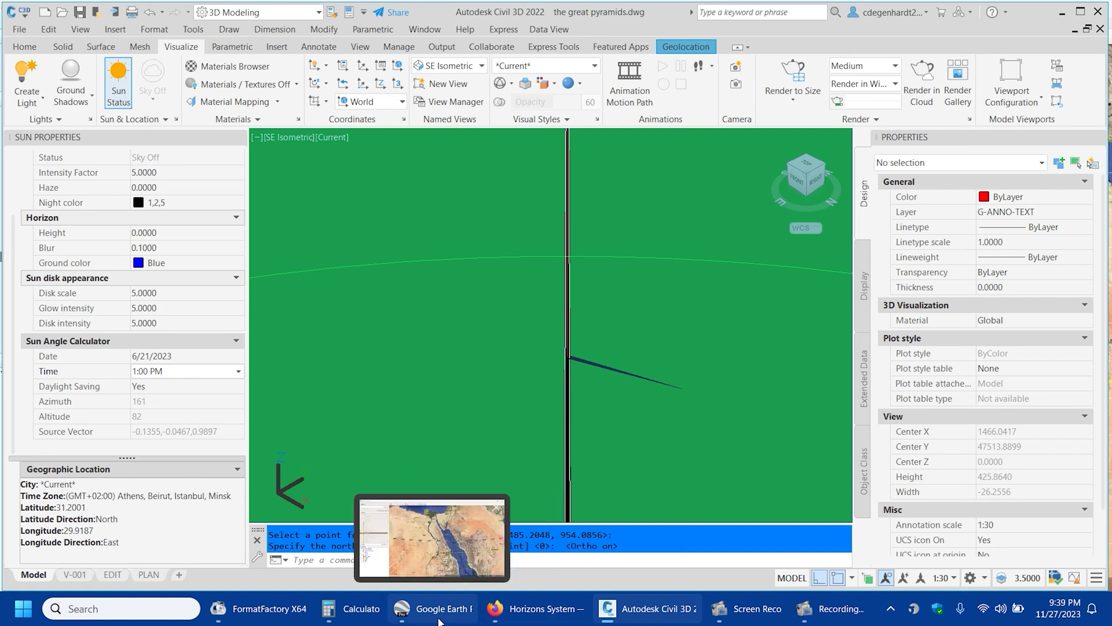
Compare the Horizons ephemeris with timeanddate's June 21 table, ending on solar noon 1:02 pm, 82°.
{"action": "left_click", "coordinate": [533, 608]}
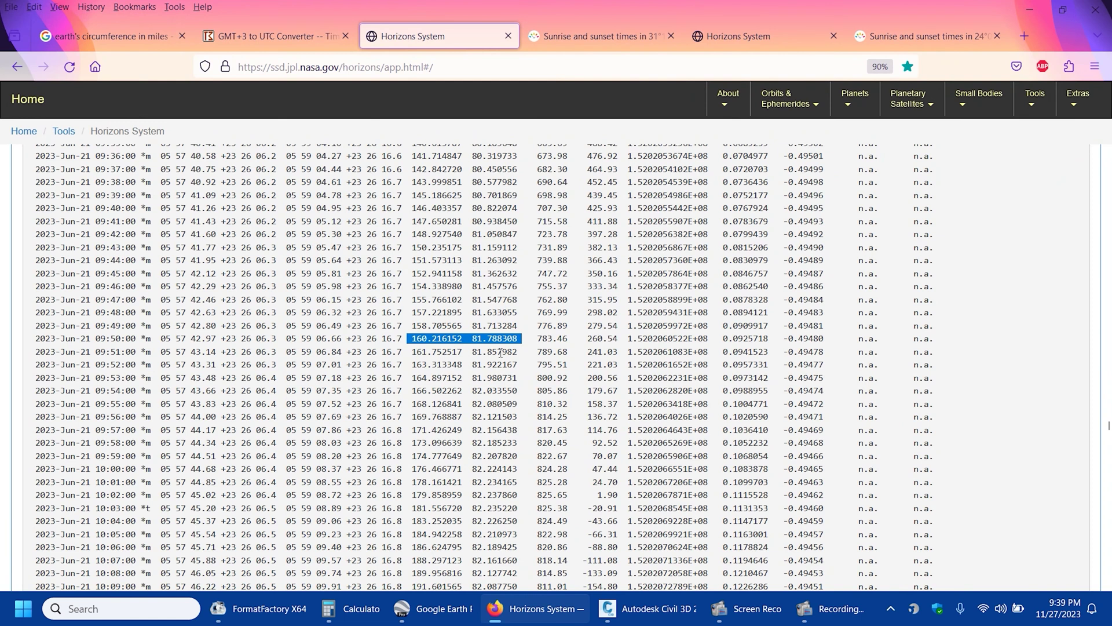
{"action": "left_click", "coordinate": [597, 36]}
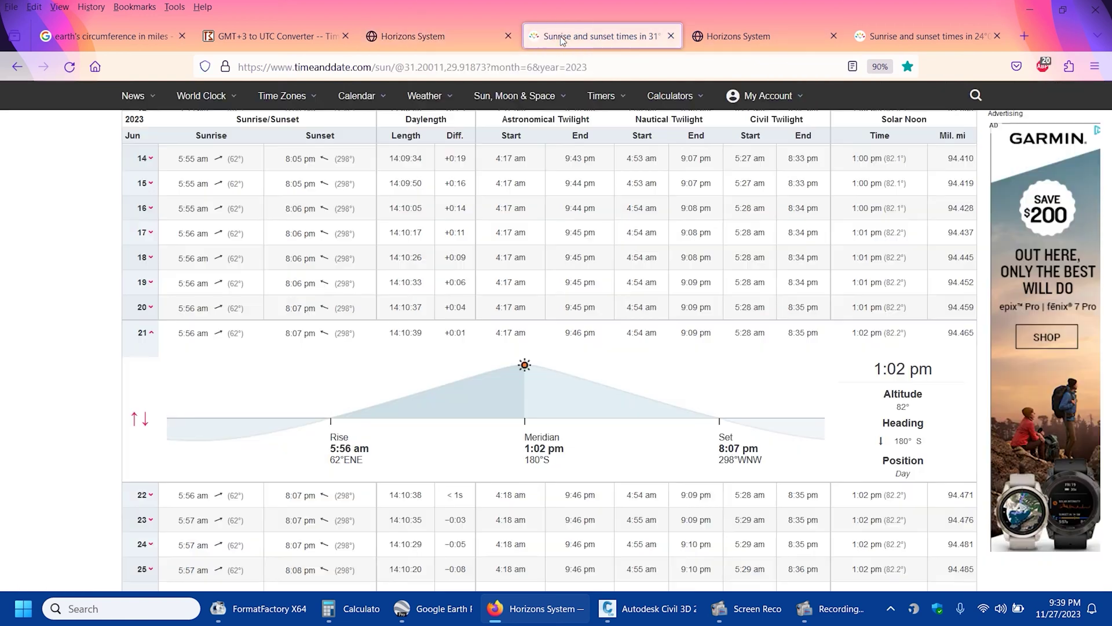
{"action": "mouse_move", "coordinate": [515, 96]}
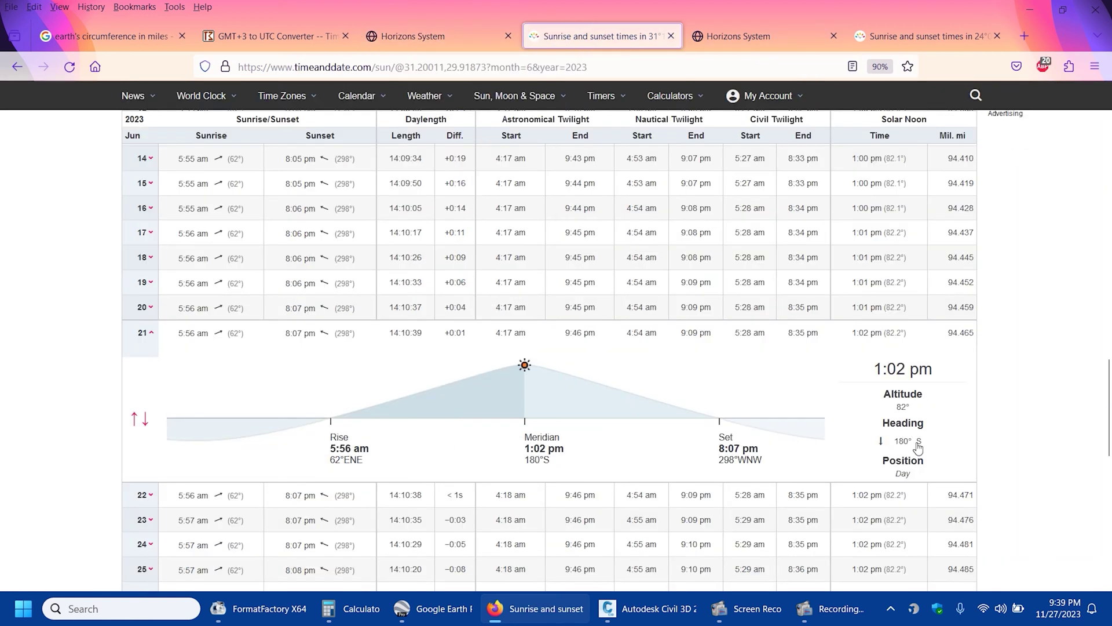
{"action": "left_click", "coordinate": [444, 36]}
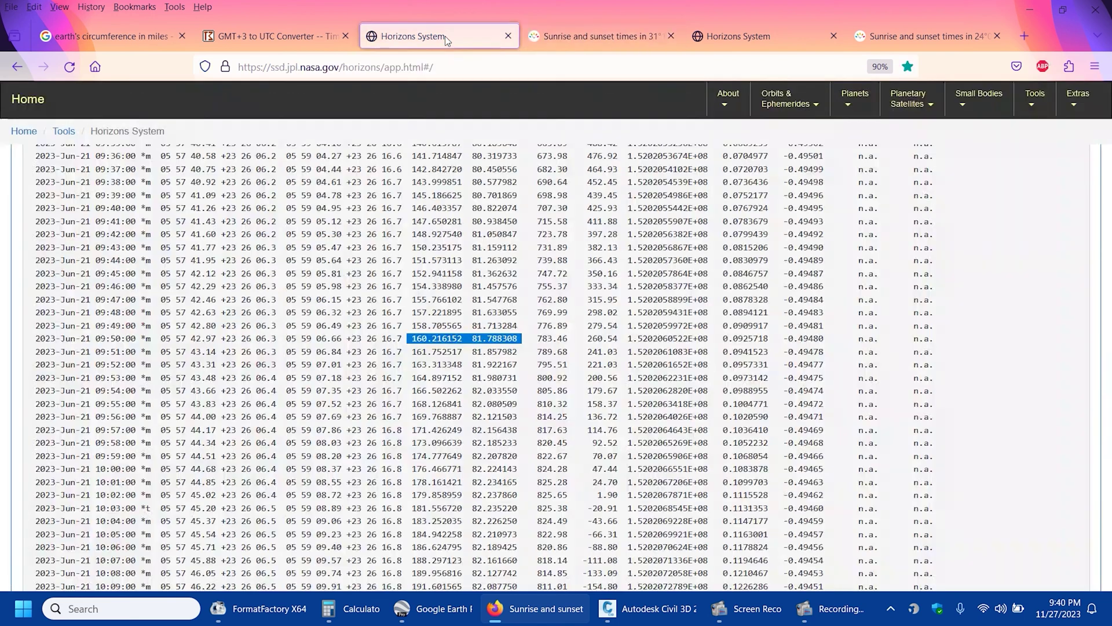
{"action": "left_click", "coordinate": [566, 31]}
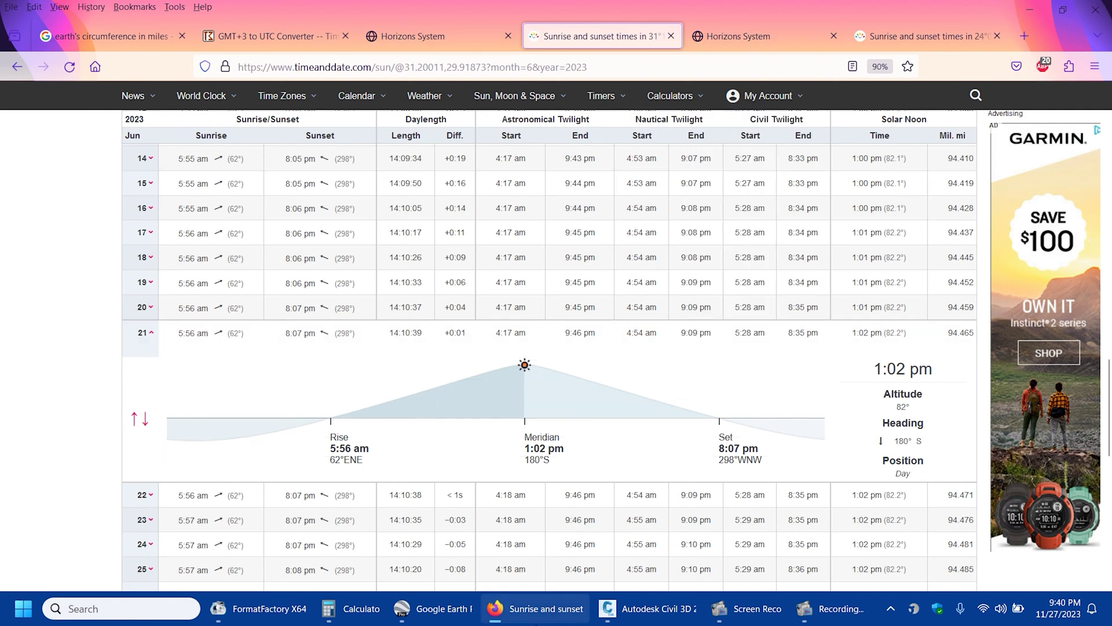
Bring Civil 3D forward and look at the model from the Top view.
{"action": "mouse_move", "coordinate": [710, 620]}
{"action": "left_click", "coordinate": [661, 615]}
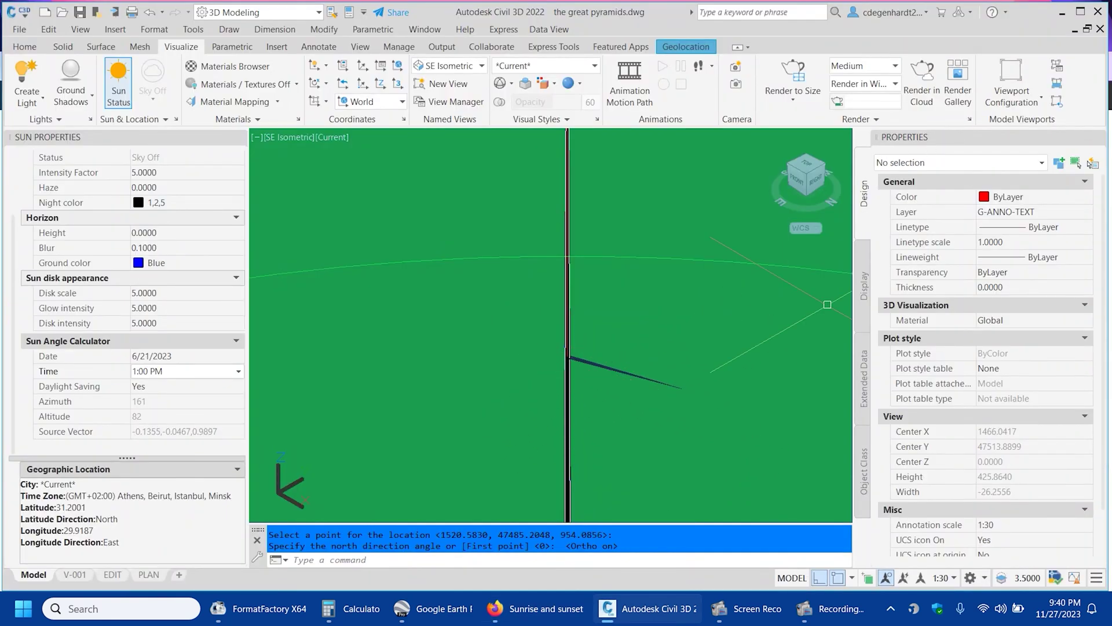
{"action": "left_click", "coordinate": [809, 168]}
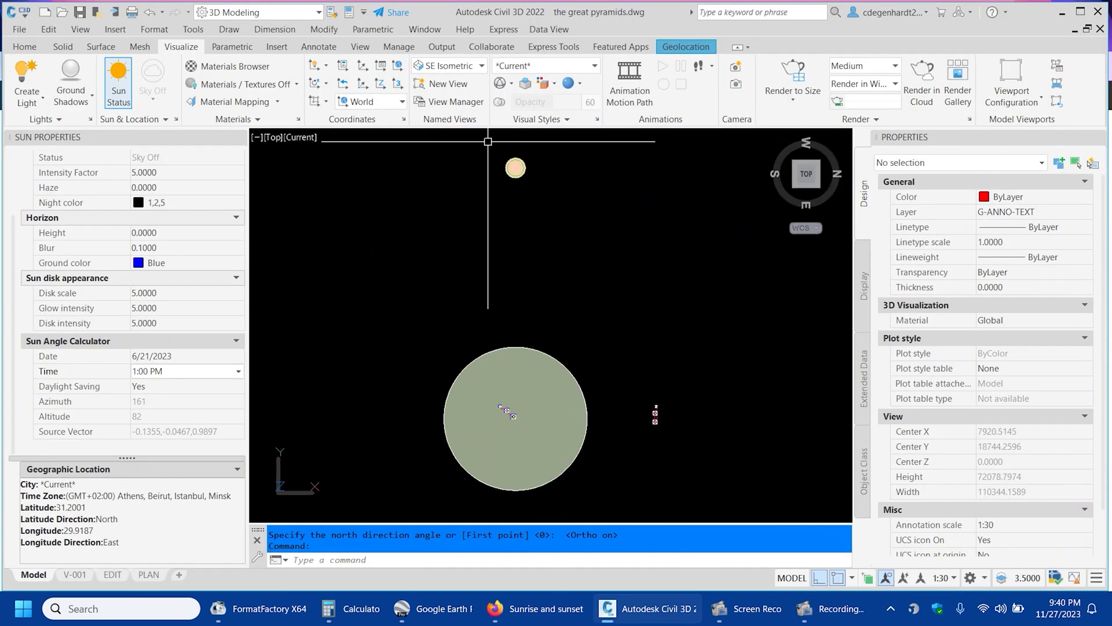
{"action": "scroll", "coordinate": [498, 171], "scroll_direction": "up", "scroll_amount": 8}
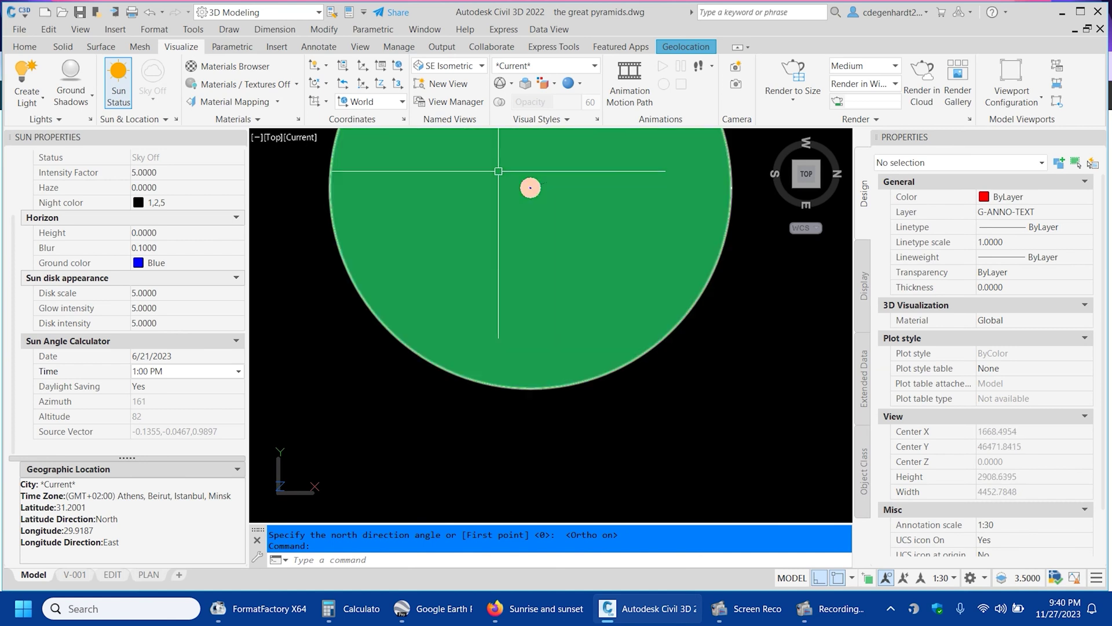
Start a LINE at the sun disk's centre using the CEN snap, then cancel it.
{"action": "type", "text": "l"}
{"action": "key", "text": "Return"}
{"action": "scroll", "coordinate": [530, 185], "scroll_direction": "up", "scroll_amount": 6}
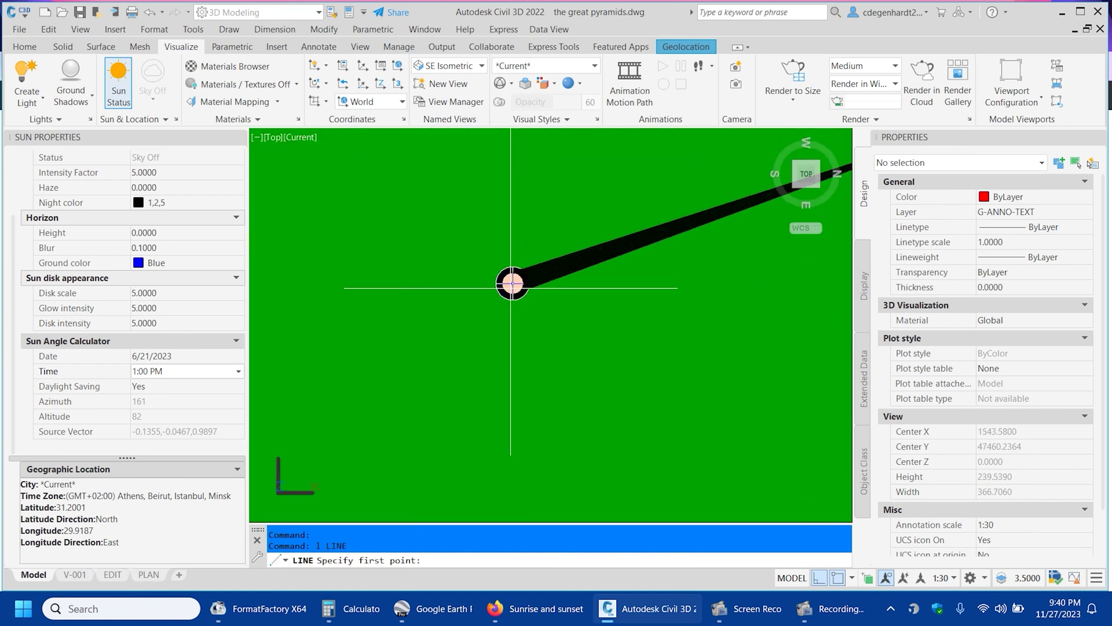
{"action": "scroll", "coordinate": [529, 289], "scroll_direction": "up", "scroll_amount": 3}
{"action": "type", "text": "ce"}
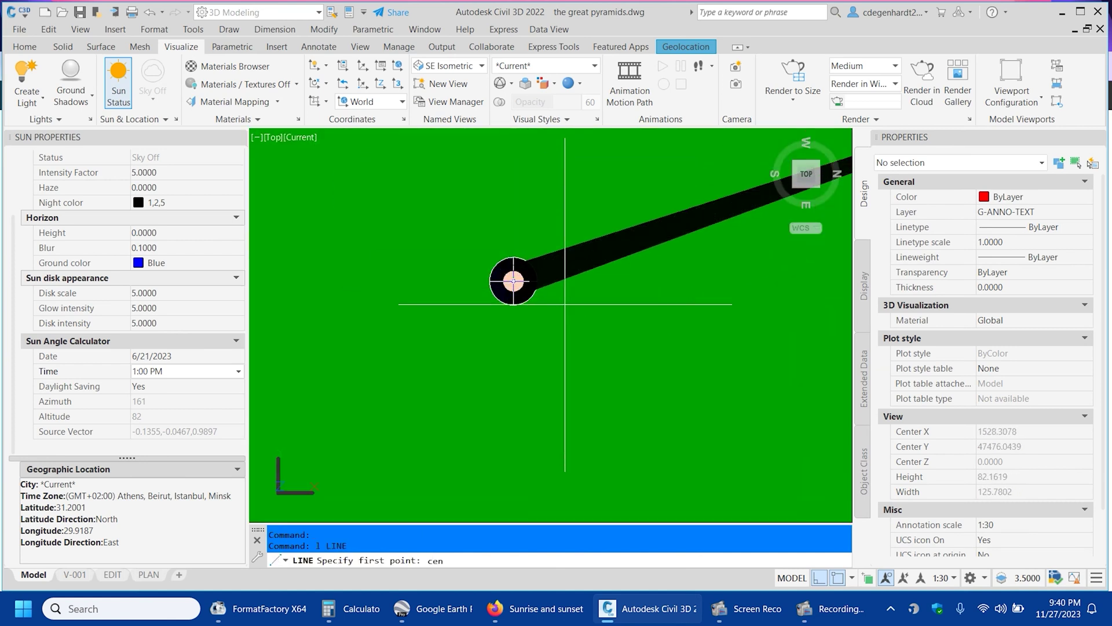
{"action": "type", "text": "n"}
{"action": "key", "text": "Return"}
{"action": "left_click", "coordinate": [513, 281]}
{"action": "scroll", "coordinate": [566, 301], "scroll_direction": "up", "scroll_amount": 4}
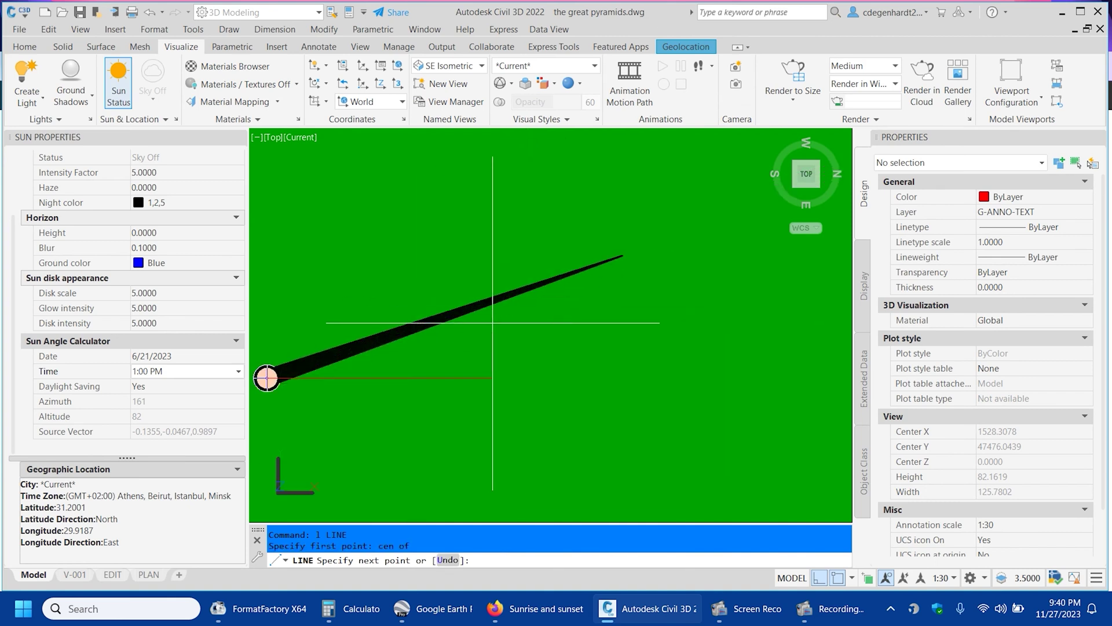
{"action": "left_click", "coordinate": [819, 578]}
{"action": "scroll", "coordinate": [626, 306], "scroll_direction": "up", "scroll_amount": 3}
{"action": "scroll", "coordinate": [626, 305], "scroll_direction": "up", "scroll_amount": 4}
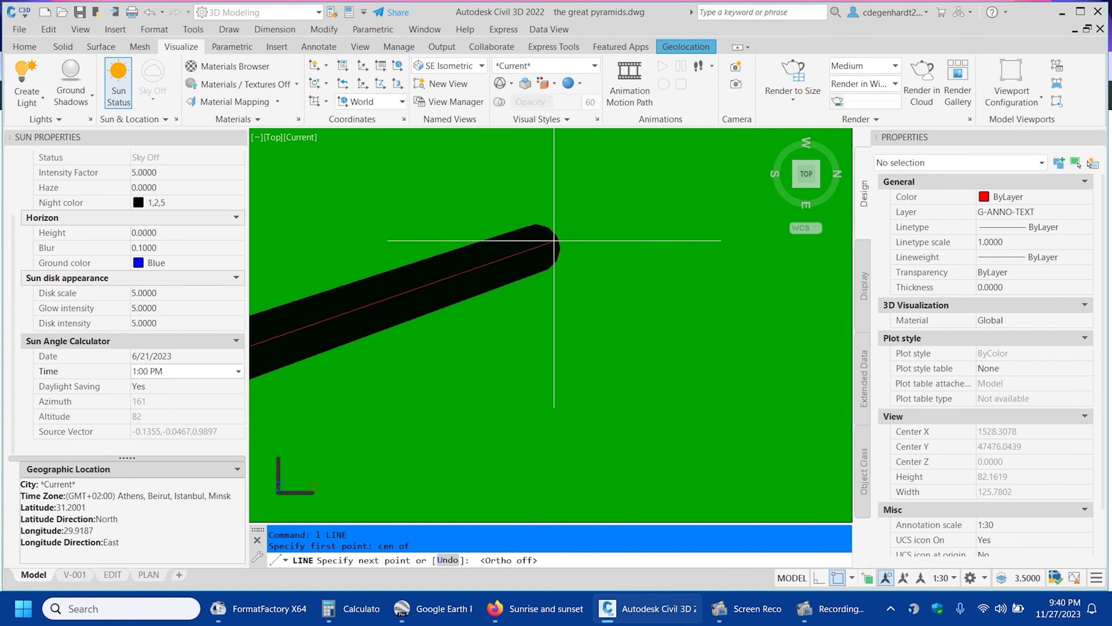
{"action": "key", "text": "Escape"}
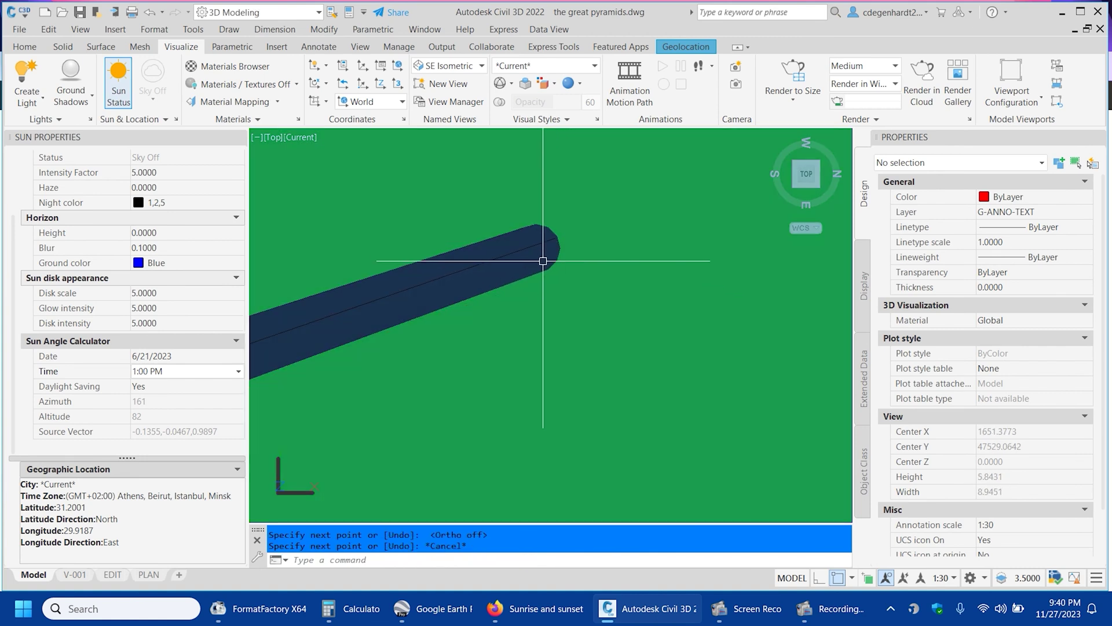
Set the pole shadow line's Start Z to 0 in Properties.
{"action": "left_click", "coordinate": [539, 246]}
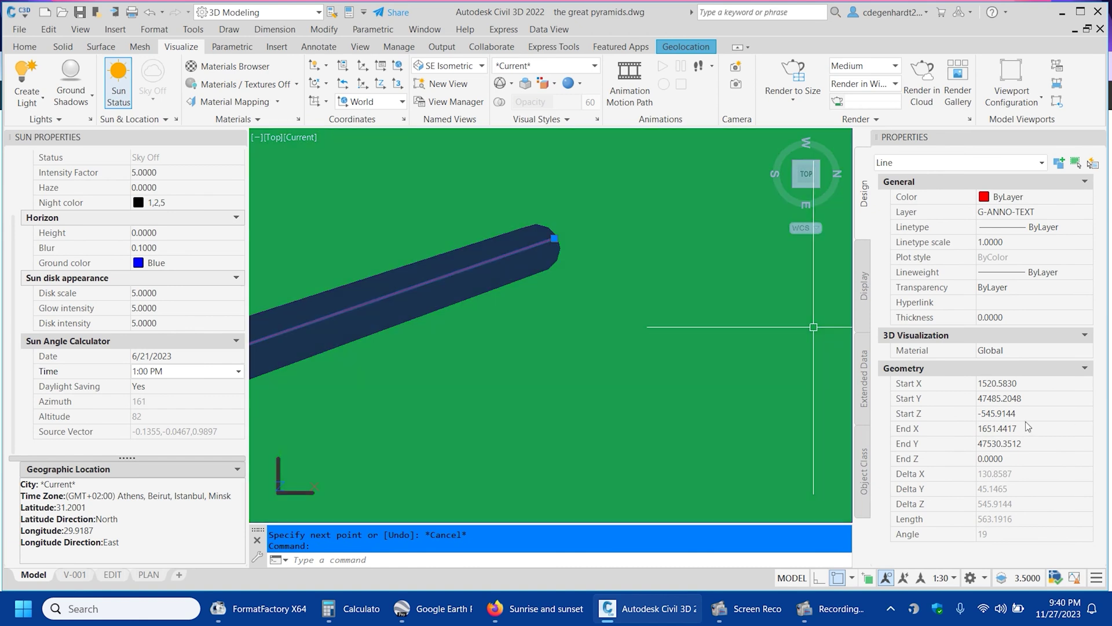
{"action": "left_click", "coordinate": [1020, 413]}
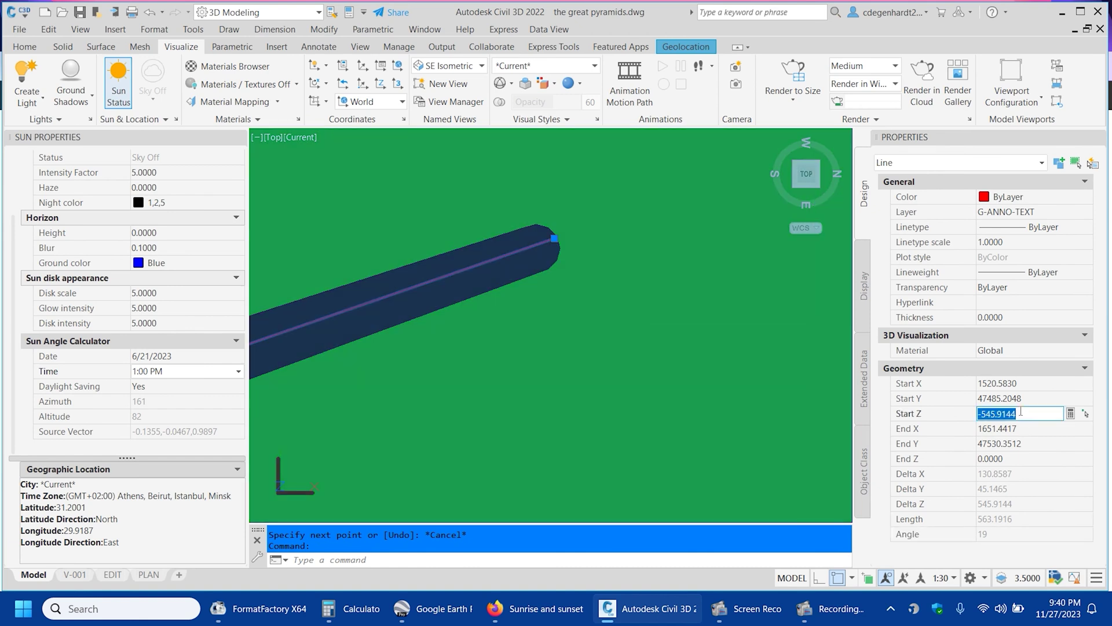
{"action": "type", "text": "0"}
{"action": "left_click", "coordinate": [672, 376]}
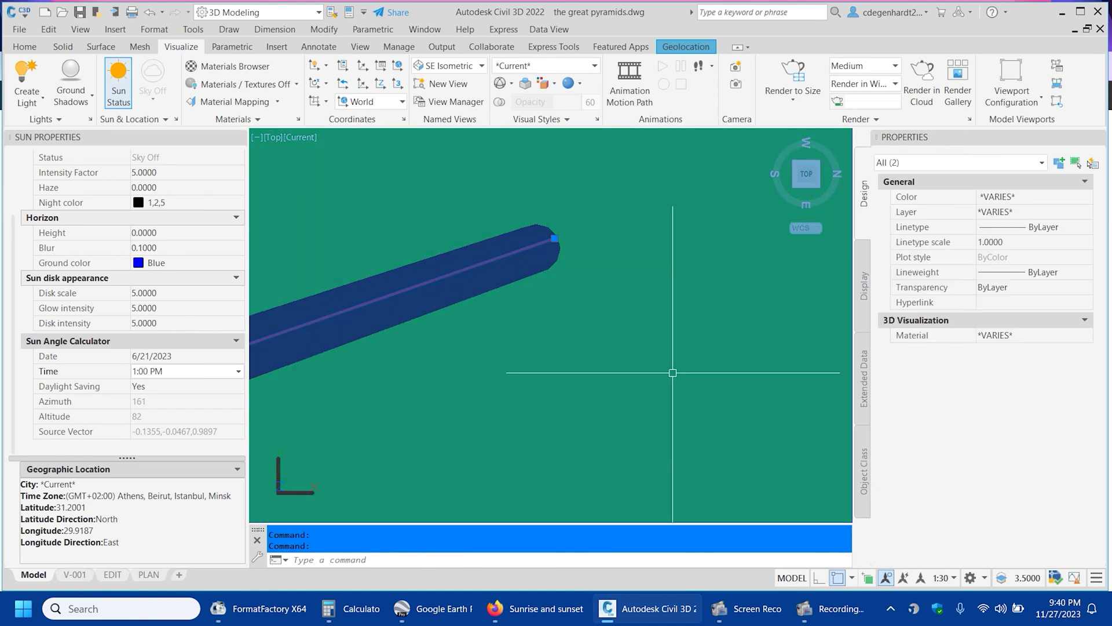
{"action": "key", "text": "Escape"}
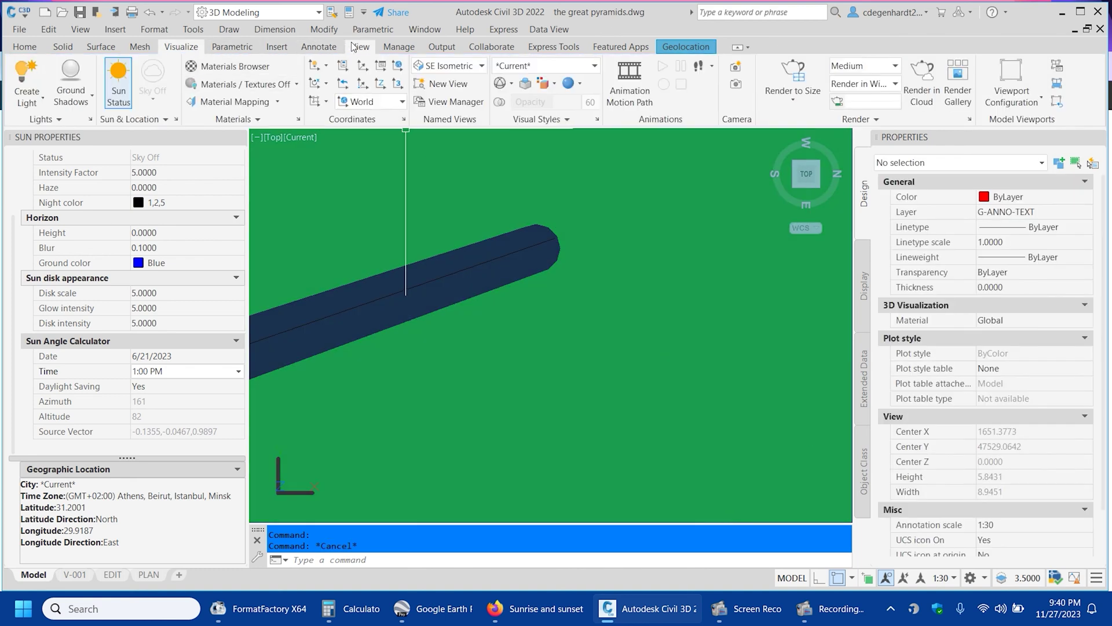
{"action": "left_click", "coordinate": [360, 48]}
Show the model in 2D Wireframe from the SE Isometric view.
{"action": "left_click", "coordinate": [369, 70]}
{"action": "left_click", "coordinate": [372, 104]}
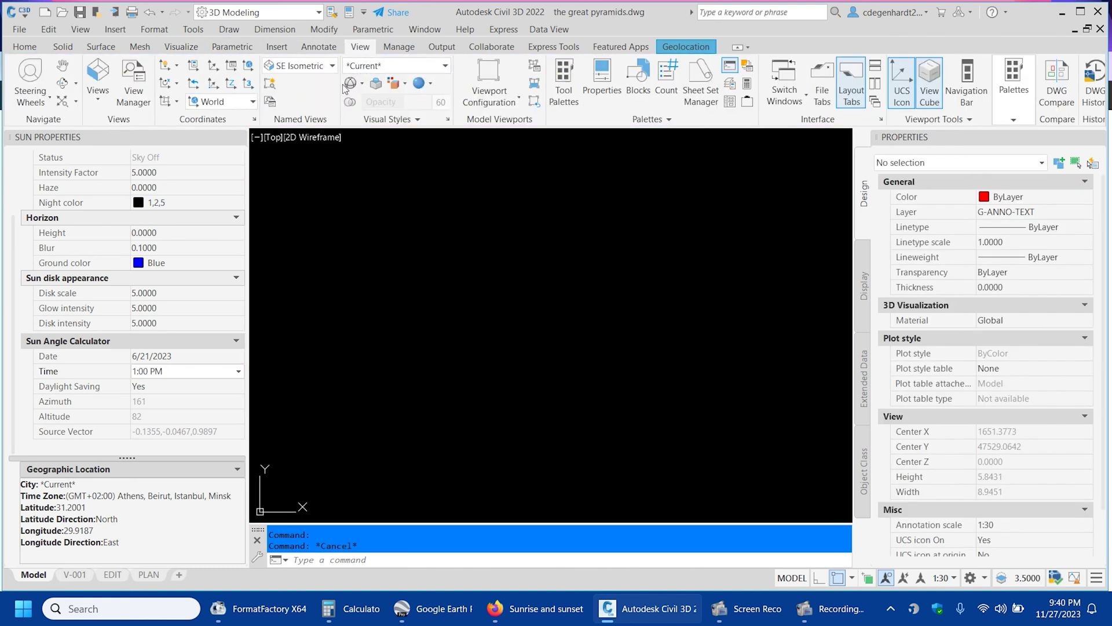
{"action": "left_click", "coordinate": [301, 65]}
{"action": "left_click", "coordinate": [299, 182]}
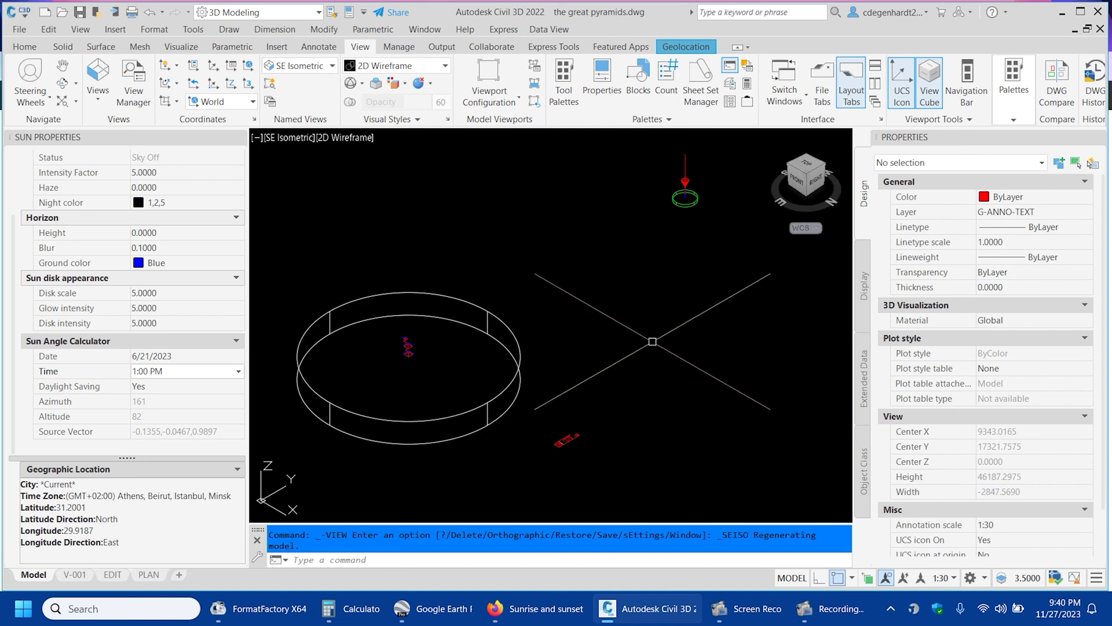
Draw a line from the red line's endpoint to the sun marker.
{"action": "type", "text": "l"}
{"action": "key", "text": "Return"}
{"action": "scroll", "coordinate": [638, 258], "scroll_direction": "up", "scroll_amount": 10}
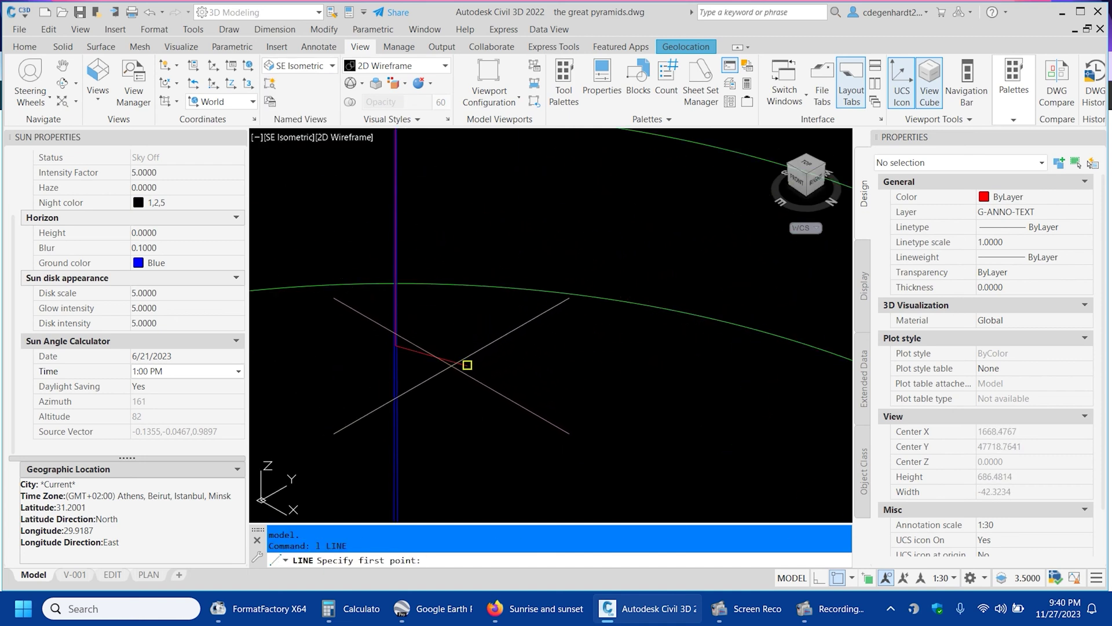
{"action": "left_click", "coordinate": [467, 365]}
{"action": "scroll", "coordinate": [502, 395], "scroll_direction": "down", "scroll_amount": 4}
{"action": "scroll", "coordinate": [562, 152], "scroll_direction": "up", "scroll_amount": 4}
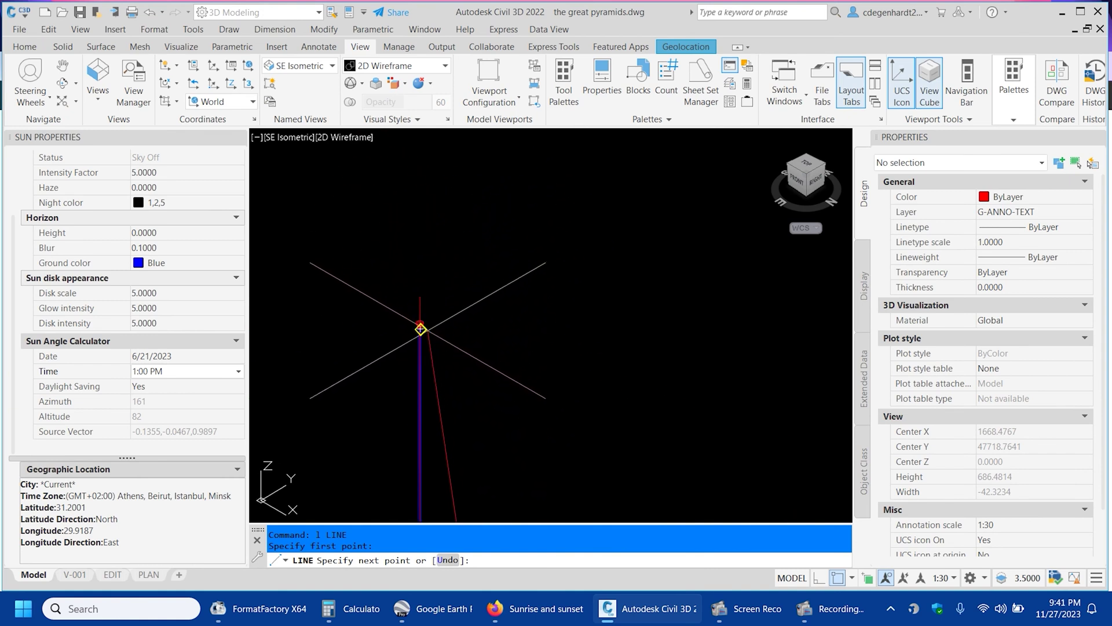
{"action": "left_click", "coordinate": [371, 242]}
{"action": "scroll", "coordinate": [529, 248], "scroll_direction": "up", "scroll_amount": 3}
{"action": "key", "text": "Escape"}
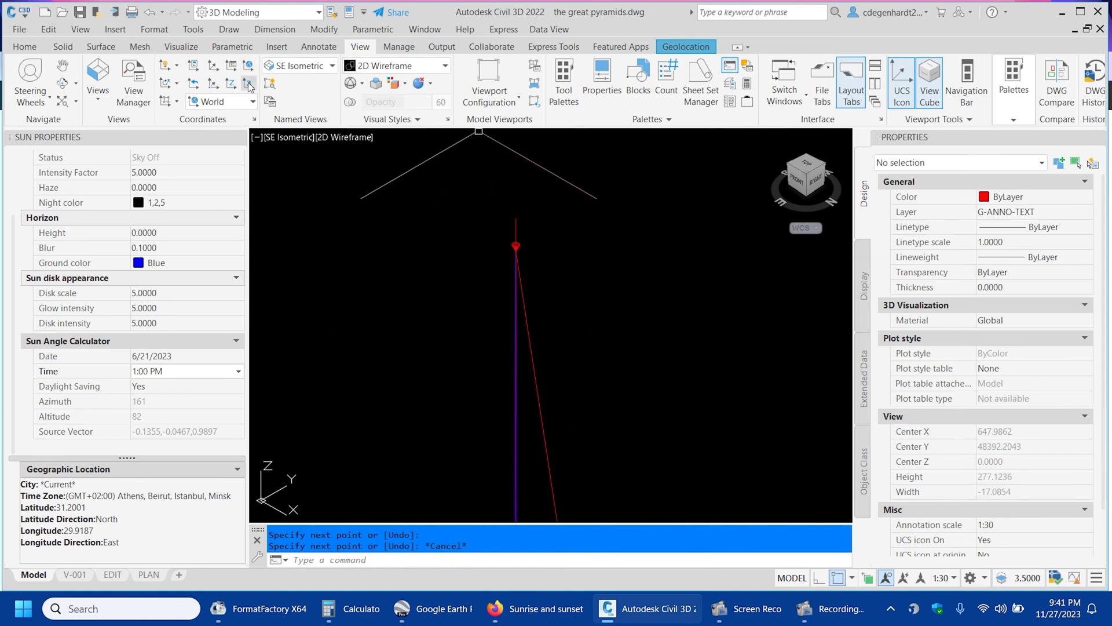
Begin a 3-Point UCS by picking an origin and X-axis point, then abandon it.
{"action": "left_click", "coordinate": [247, 83]}
{"action": "scroll", "coordinate": [521, 261], "scroll_direction": "down", "scroll_amount": 3}
{"action": "scroll", "coordinate": [359, 180], "scroll_direction": "up", "scroll_amount": 5}
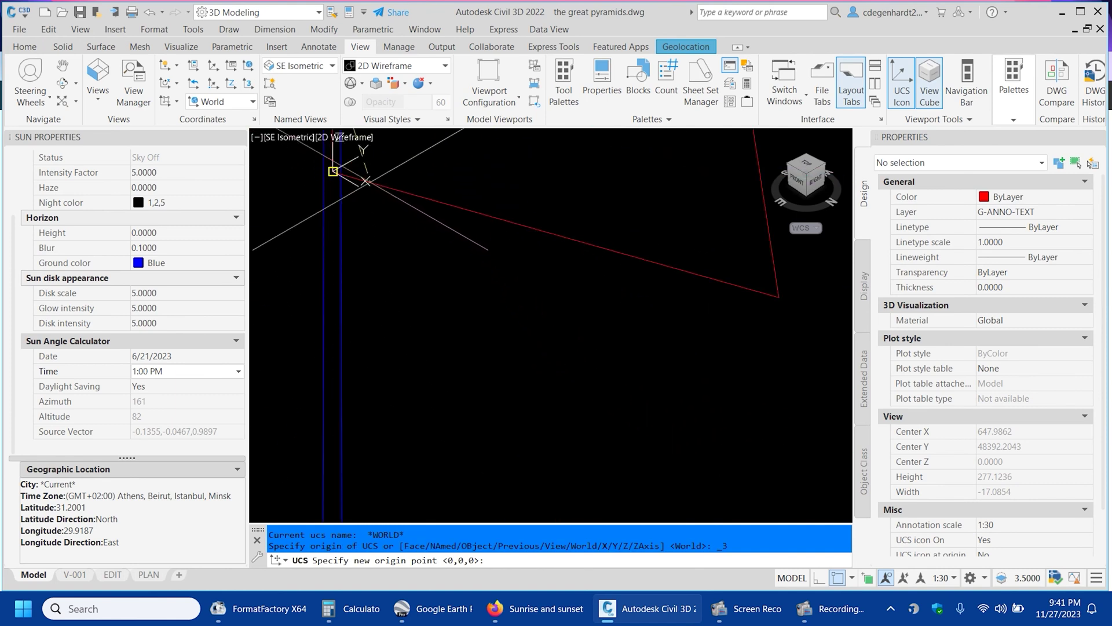
{"action": "left_click", "coordinate": [333, 171]}
{"action": "scroll", "coordinate": [527, 258], "scroll_direction": "down", "scroll_amount": 3}
{"action": "scroll", "coordinate": [615, 282], "scroll_direction": "up", "scroll_amount": 3}
{"action": "scroll", "coordinate": [566, 307], "scroll_direction": "up", "scroll_amount": 5}
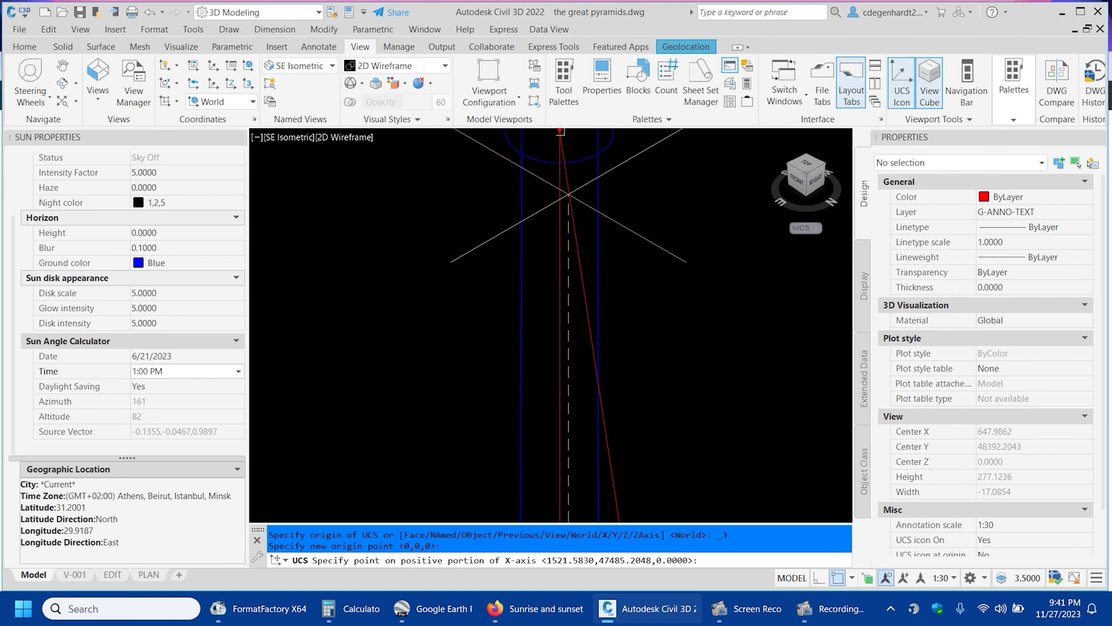
{"action": "left_click", "coordinate": [567, 195]}
{"action": "scroll", "coordinate": [567, 191], "scroll_direction": "down", "scroll_amount": 3}
{"action": "scroll", "coordinate": [592, 236], "scroll_direction": "up", "scroll_amount": 2}
{"action": "scroll", "coordinate": [594, 247], "scroll_direction": "down", "scroll_amount": 4}
{"action": "scroll", "coordinate": [628, 370], "scroll_direction": "up", "scroll_amount": 3}
{"action": "key", "text": "Escape"}
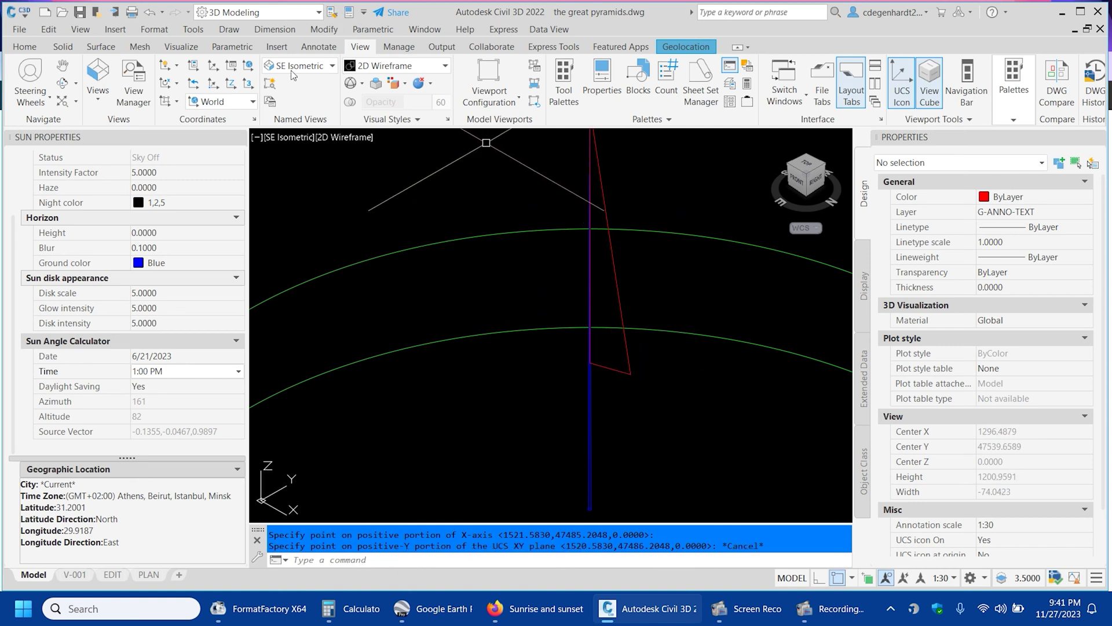
Define a 3-Point UCS with its origin at the pole and its X-axis direction set.
{"action": "left_click", "coordinate": [248, 68]}
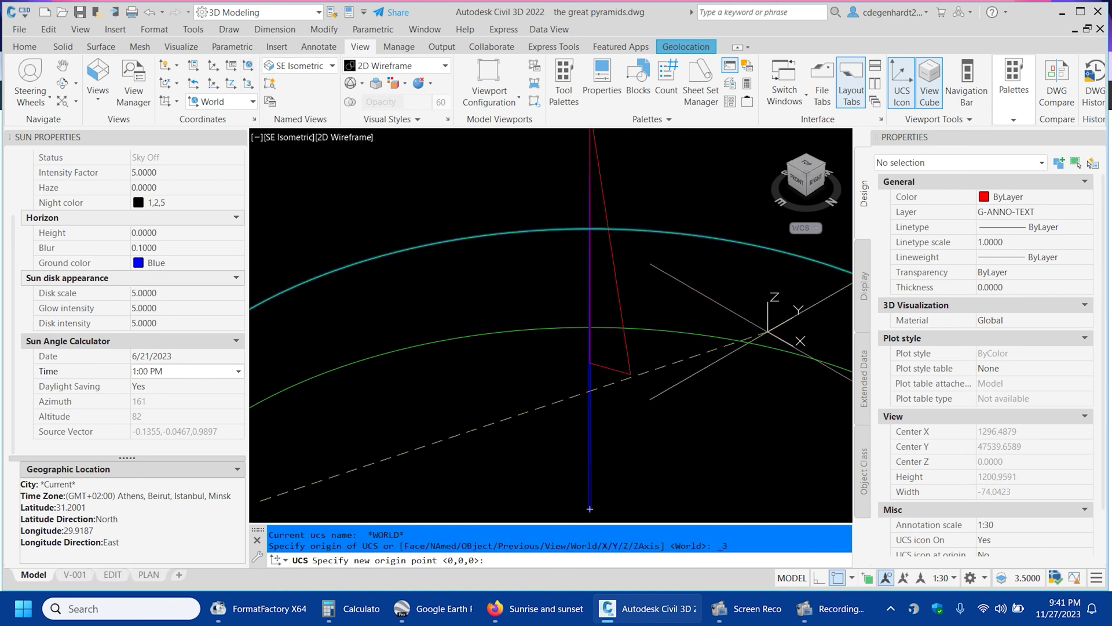
{"action": "scroll", "coordinate": [545, 352], "scroll_direction": "up", "scroll_amount": 5}
{"action": "left_click", "coordinate": [524, 365]}
{"action": "scroll", "coordinate": [525, 364], "scroll_direction": "down", "scroll_amount": 3}
{"action": "scroll", "coordinate": [571, 251], "scroll_direction": "up", "scroll_amount": 3}
{"action": "scroll", "coordinate": [579, 255], "scroll_direction": "up", "scroll_amount": 3}
{"action": "left_click", "coordinate": [608, 226]}
{"action": "scroll", "coordinate": [588, 218], "scroll_direction": "down", "scroll_amount": 2}
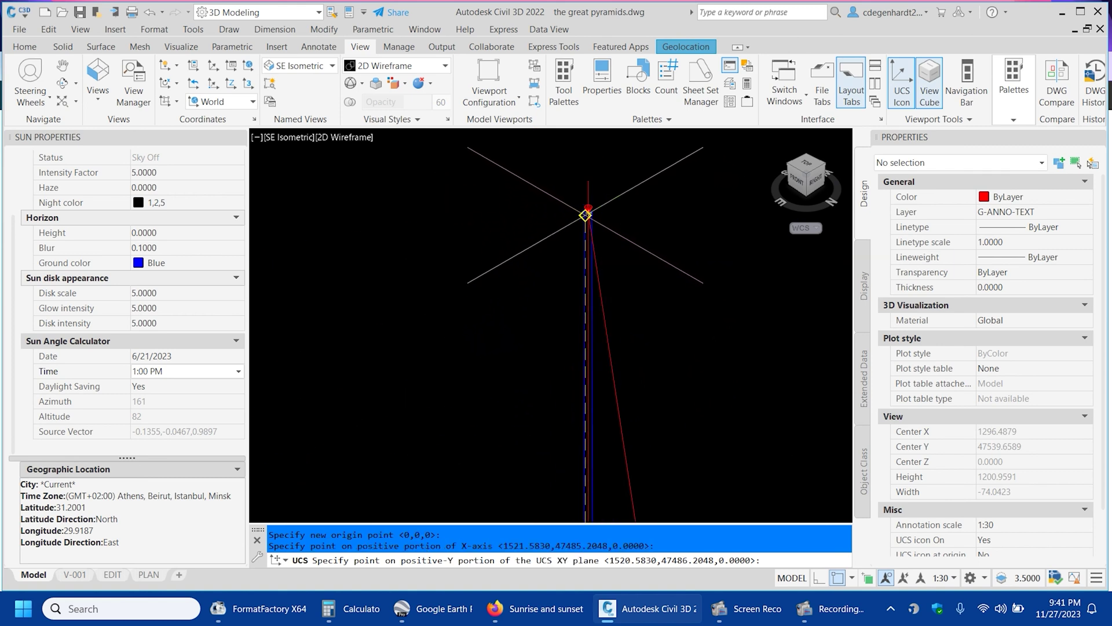
{"action": "scroll", "coordinate": [588, 218], "scroll_direction": "down", "scroll_amount": 3}
{"action": "scroll", "coordinate": [556, 290], "scroll_direction": "up", "scroll_amount": 4}
Finish the new coordinate system, then add a DIM Angular dimension between the pole and sun-ray line.
{"action": "left_click", "coordinate": [532, 300]}
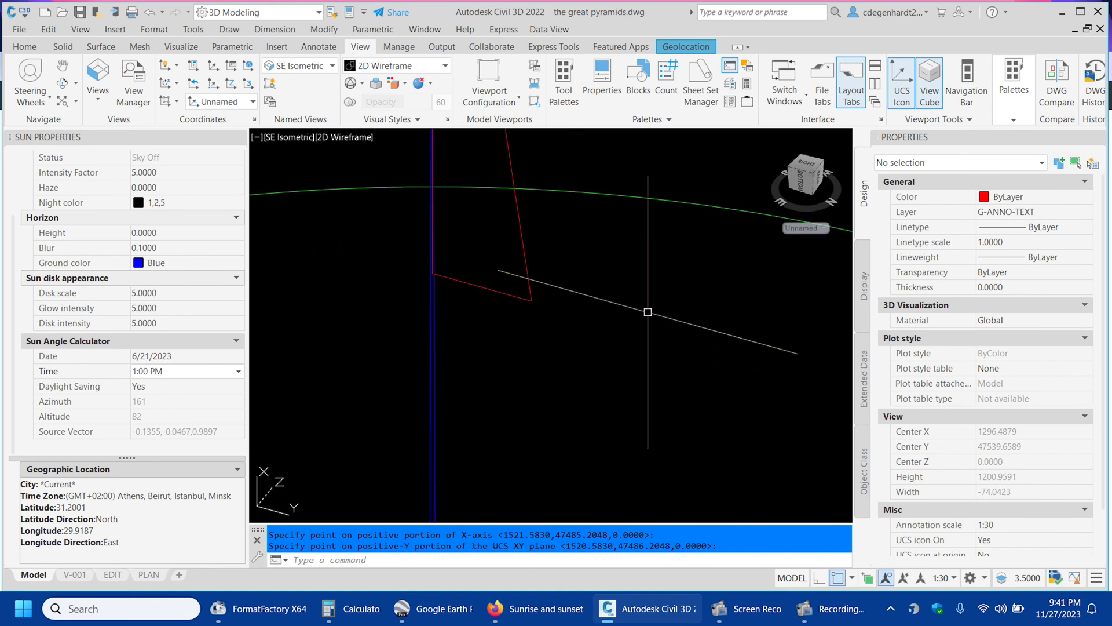
{"action": "type", "text": "Dim"}
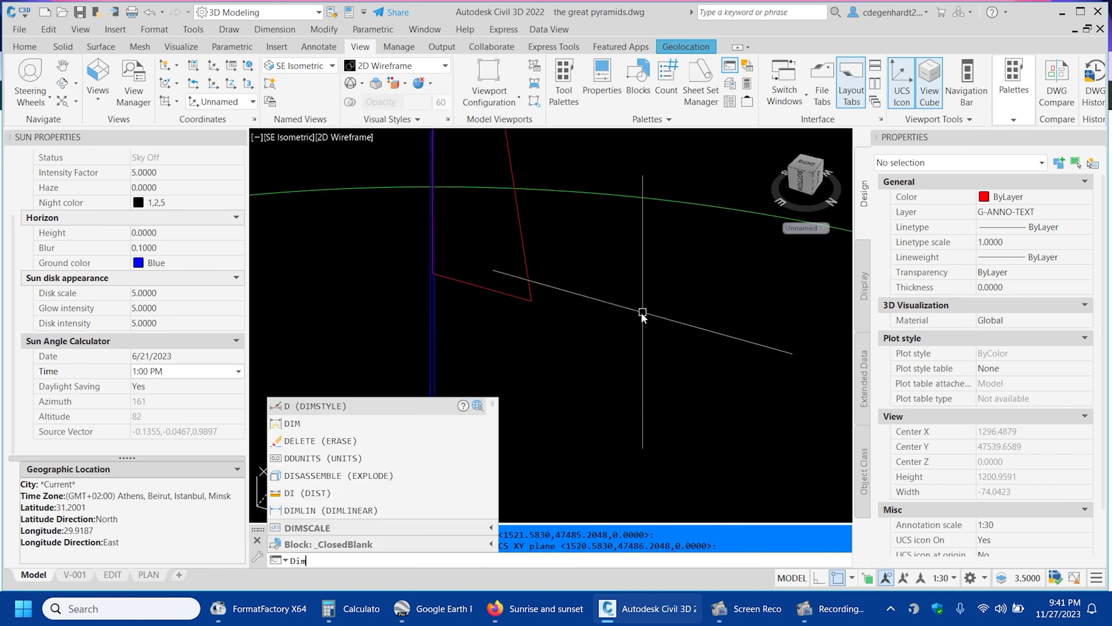
{"action": "key", "text": "Return"}
{"action": "type", "text": "A"}
{"action": "key", "text": "Return"}
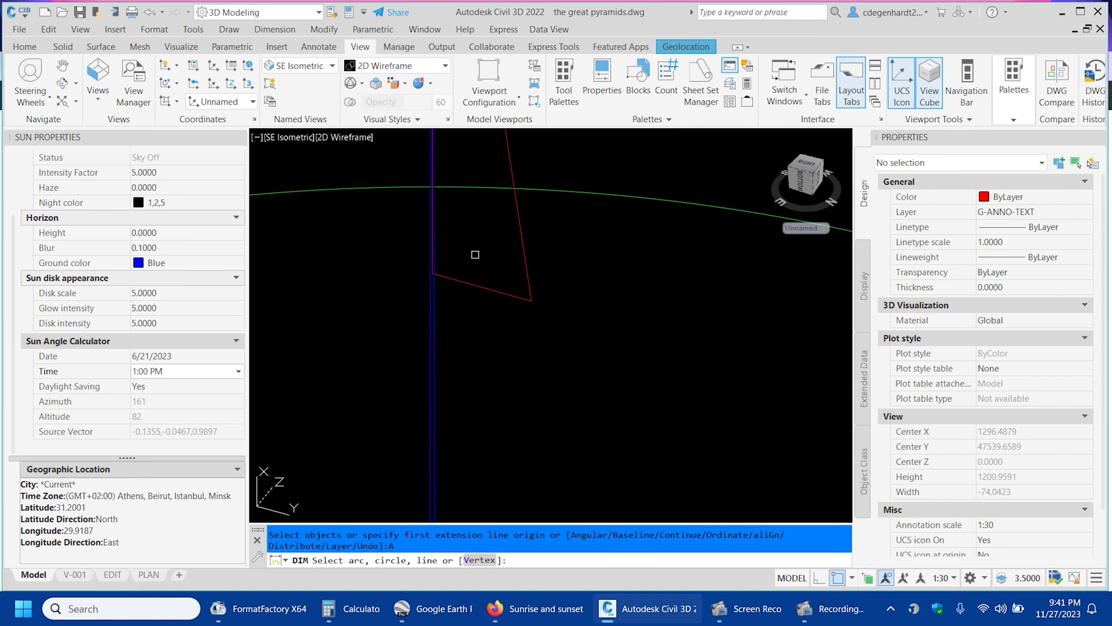
{"action": "scroll", "coordinate": [427, 267], "scroll_direction": "up", "scroll_amount": 8}
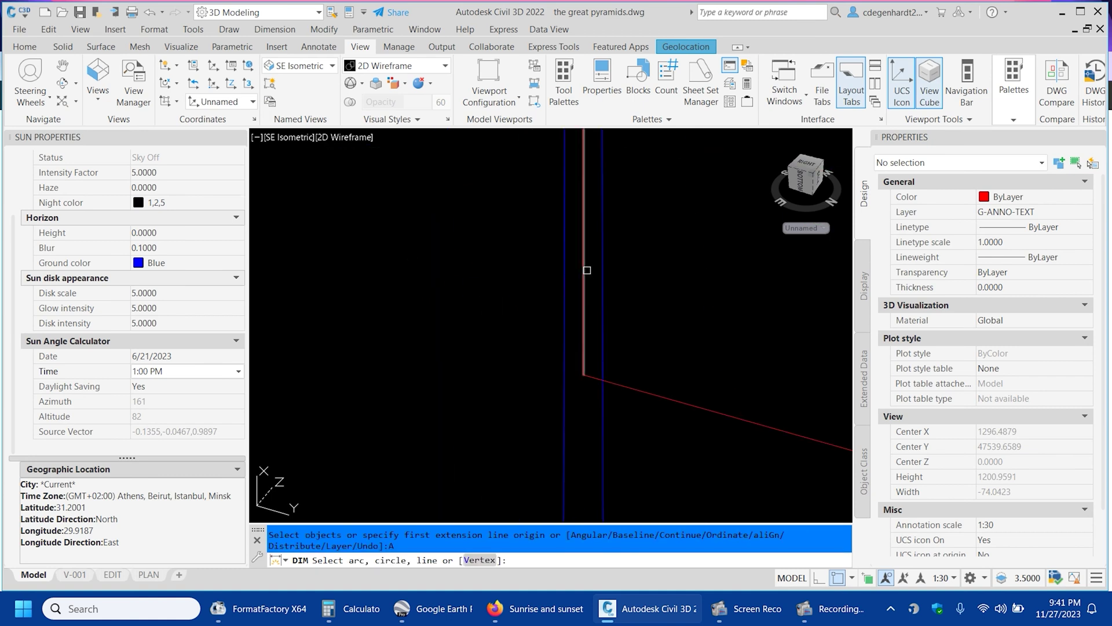
{"action": "left_click", "coordinate": [585, 269]}
{"action": "scroll", "coordinate": [586, 270], "scroll_direction": "down", "scroll_amount": 4}
{"action": "left_click", "coordinate": [597, 216]}
{"action": "left_click", "coordinate": [480, 201]}
Open the 8.2554° dimension text in Text Formatting and close the editor.
{"action": "scroll", "coordinate": [487, 197], "scroll_direction": "up", "scroll_amount": 5}
{"action": "left_click", "coordinate": [497, 170]}
{"action": "key", "text": "Escape"}
{"action": "double_click", "coordinate": [485, 197]}
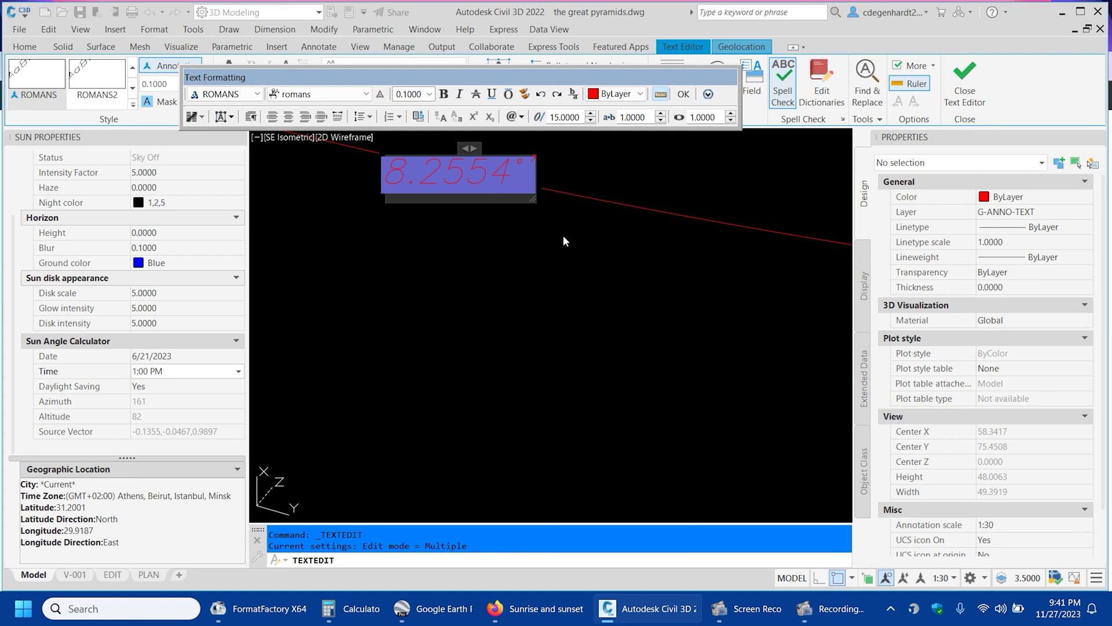
{"action": "key", "text": "Escape"}
{"action": "key", "text": "Escape"}
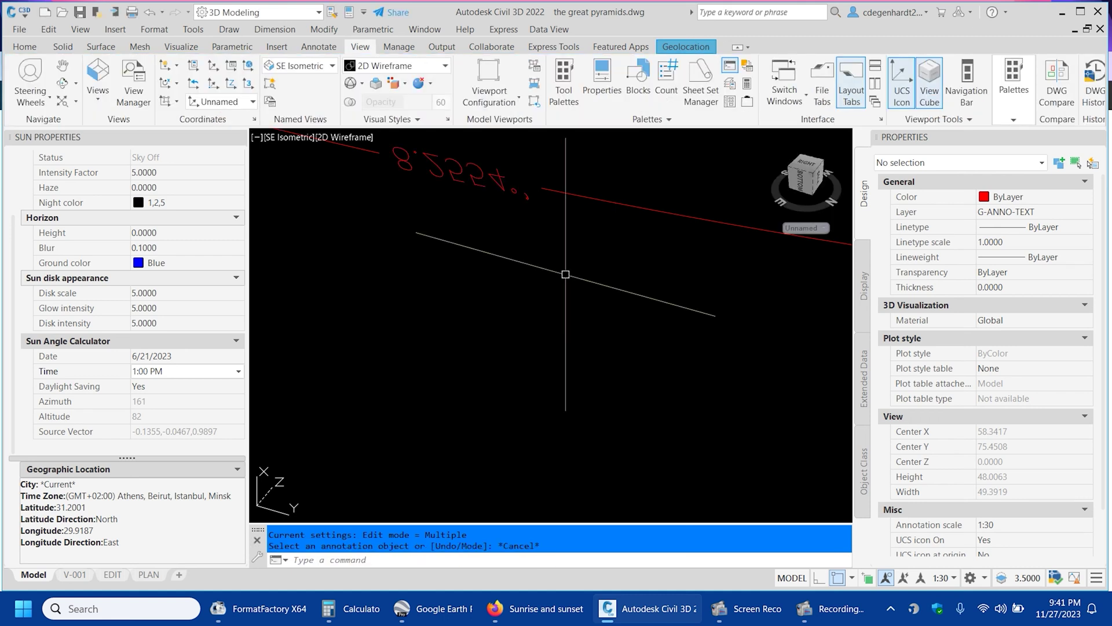
Close the alexandria placemark properties in Google Earth and bring up the Ruler, moving its panel aside.
{"action": "left_click", "coordinate": [436, 608]}
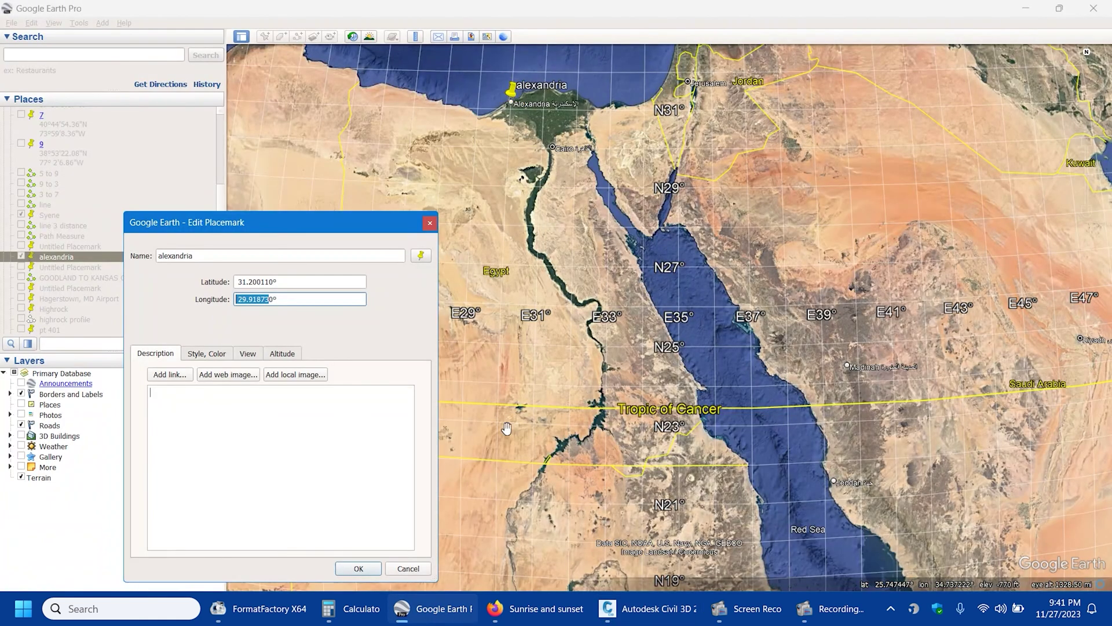
{"action": "left_click", "coordinate": [430, 222]}
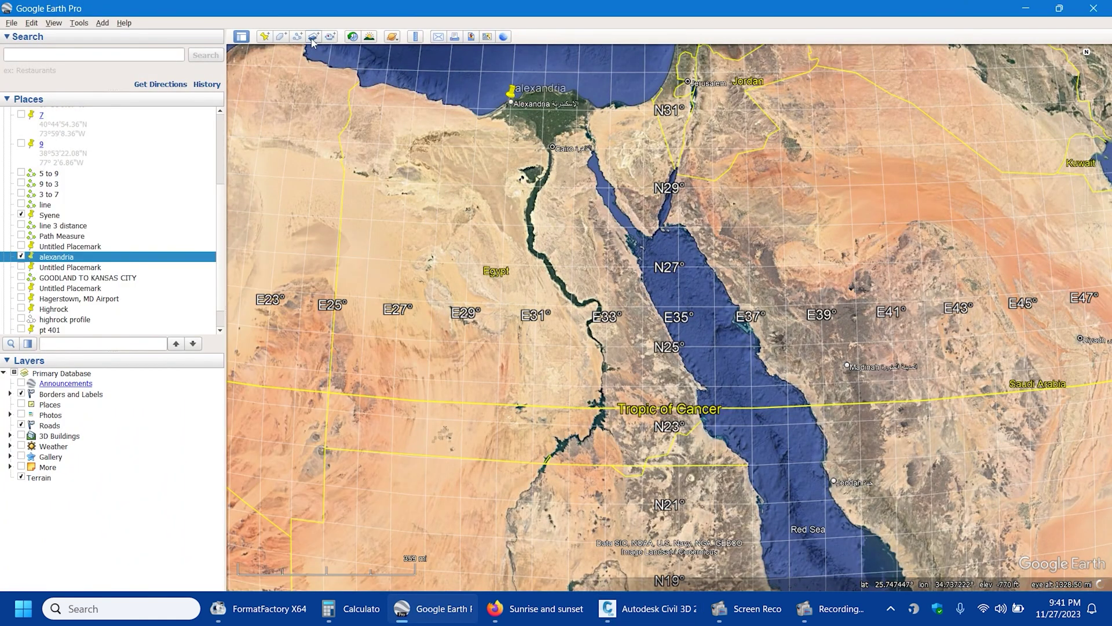
{"action": "left_click", "coordinate": [415, 36]}
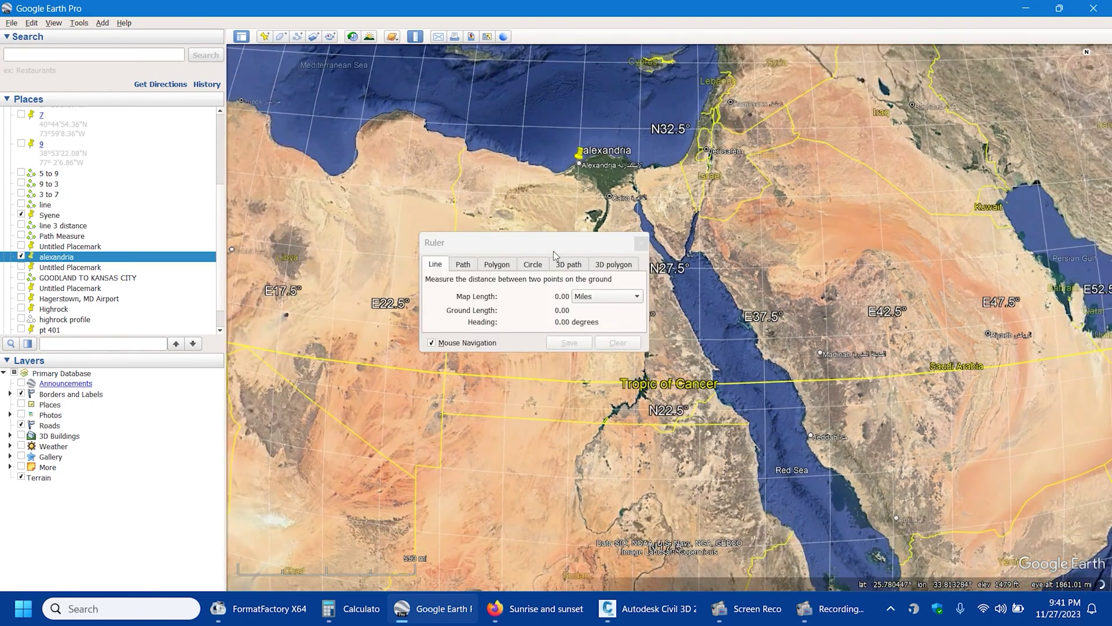
{"action": "left_click_drag", "start_coordinate": [510, 243], "coordinate": [406, 228]}
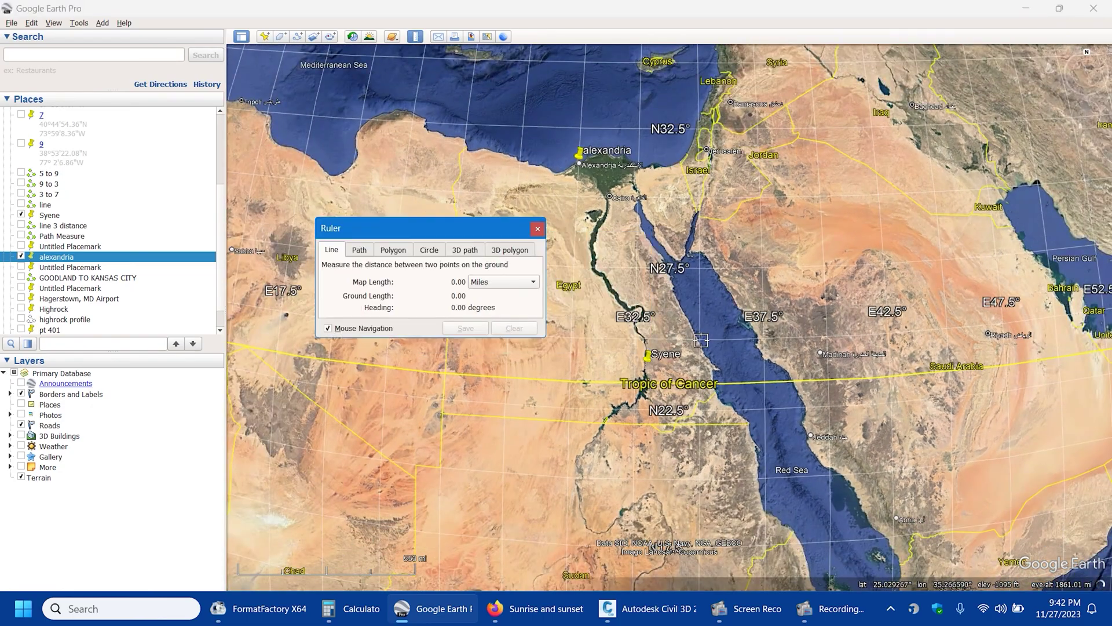
{"action": "scroll", "coordinate": [646, 354], "scroll_direction": "up", "scroll_amount": 3}
{"action": "scroll", "coordinate": [646, 355], "scroll_direction": "up", "scroll_amount": 5}
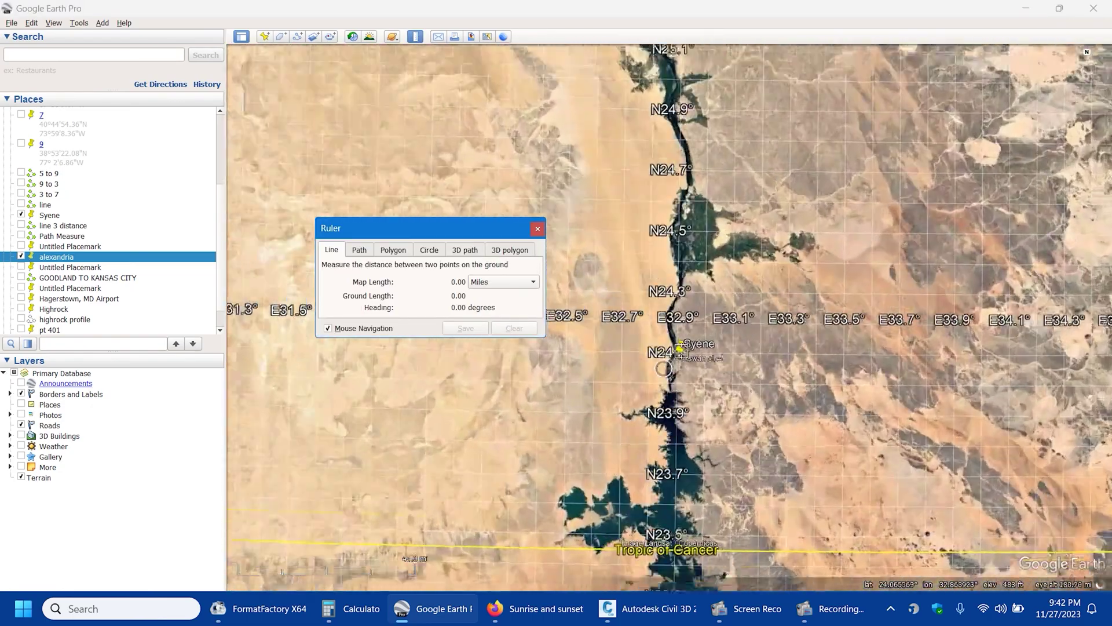
{"action": "scroll", "coordinate": [688, 346], "scroll_direction": "up", "scroll_amount": 4}
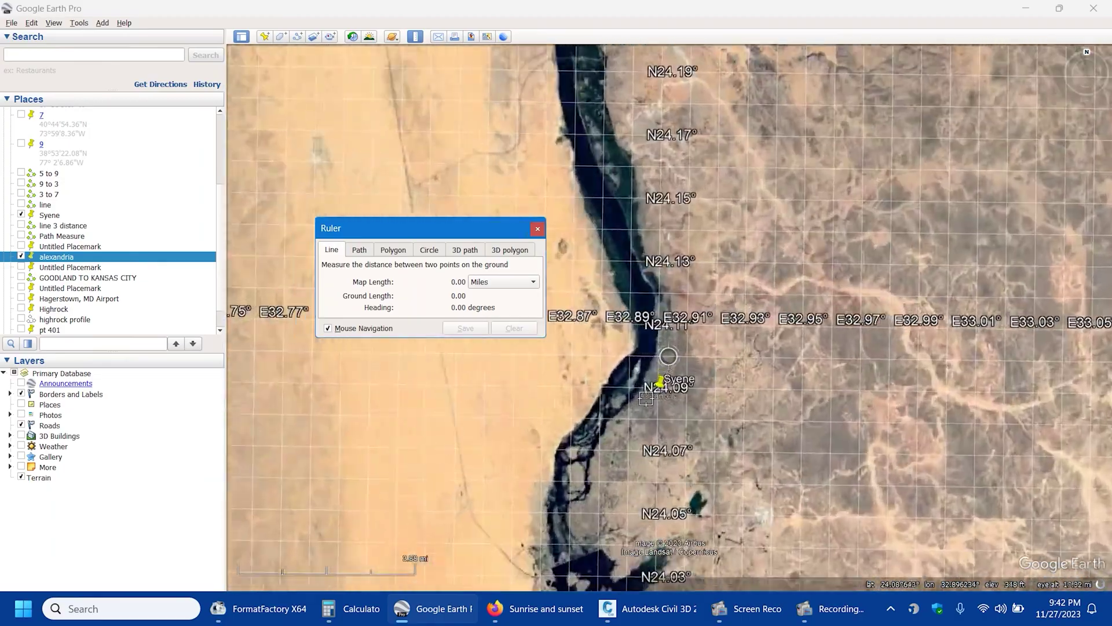
{"action": "scroll", "coordinate": [649, 400], "scroll_direction": "up", "scroll_amount": 4}
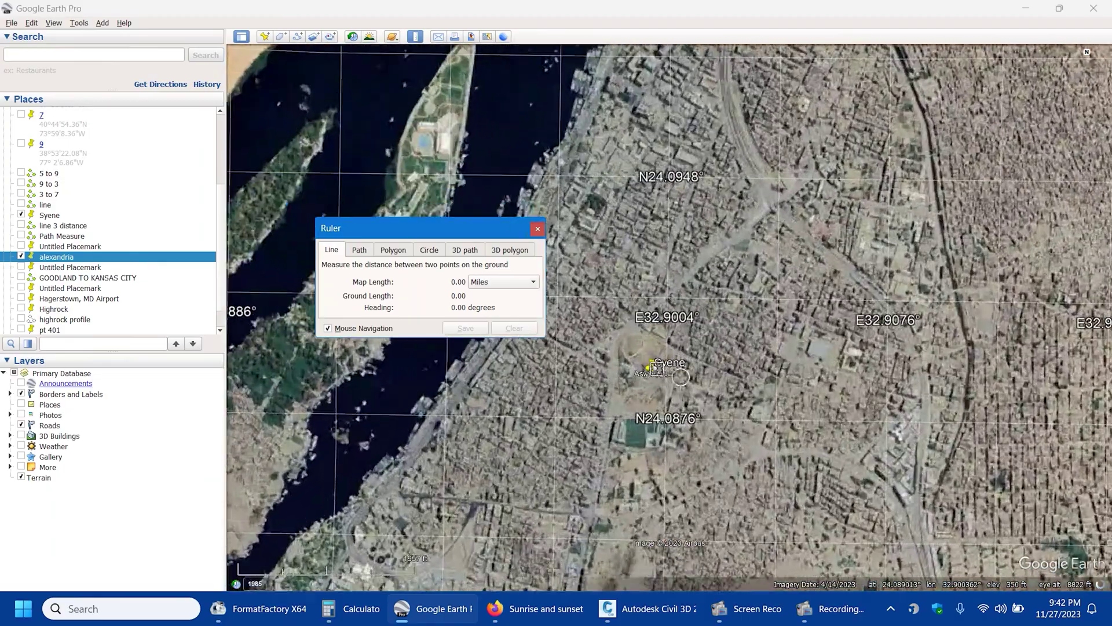
{"action": "scroll", "coordinate": [646, 363], "scroll_direction": "up", "scroll_amount": 3}
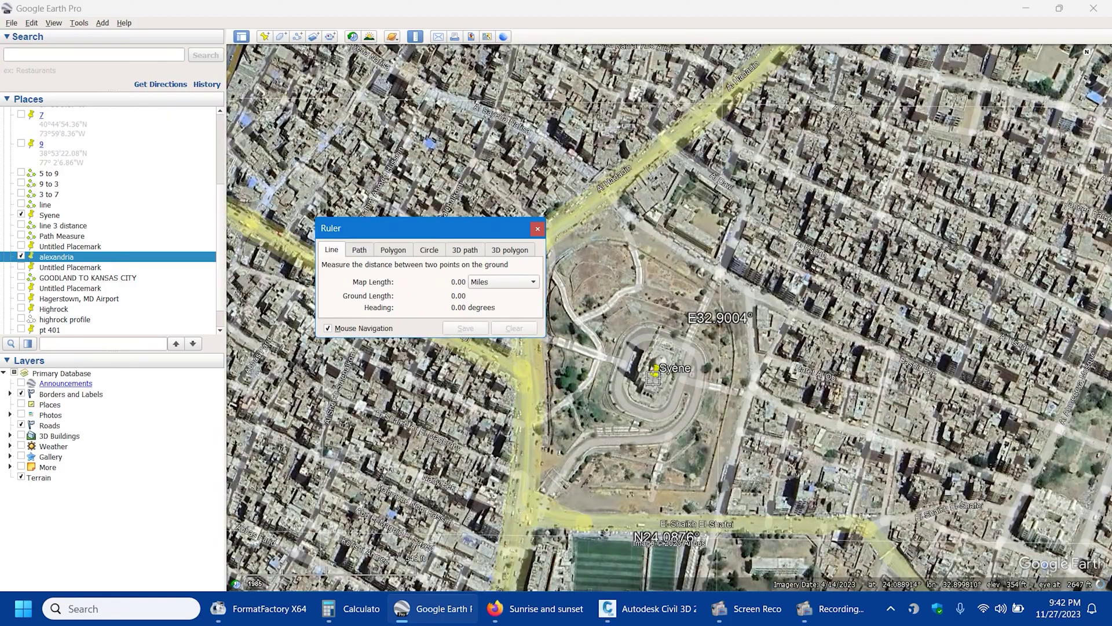
Measure a line from Syene to alexandria: 522.59 miles at a 340.30° heading.
{"action": "left_click", "coordinate": [653, 377]}
{"action": "scroll", "coordinate": [718, 423], "scroll_direction": "down", "scroll_amount": 1}
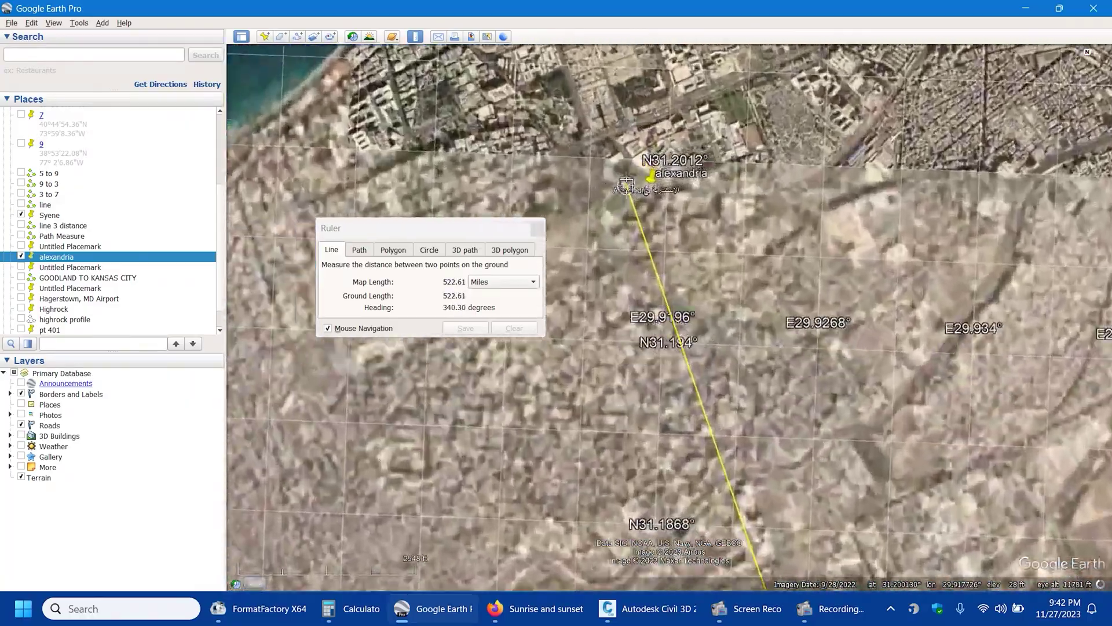
{"action": "scroll", "coordinate": [626, 185], "scroll_direction": "up", "scroll_amount": 5}
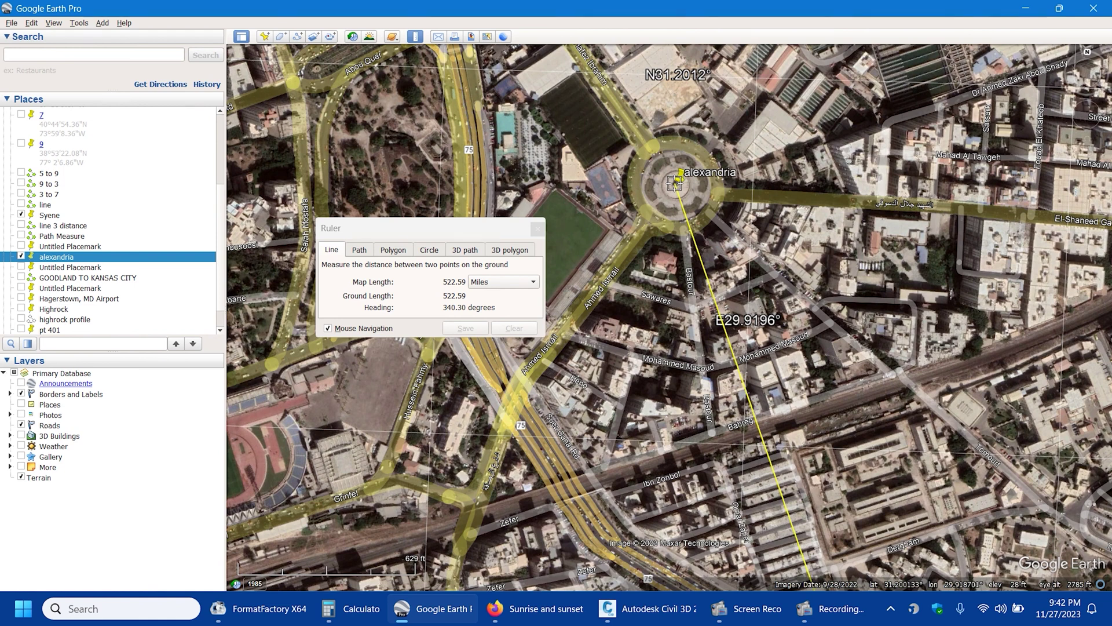
{"action": "left_click", "coordinate": [674, 183]}
{"action": "left_click", "coordinate": [1057, 7]}
Bring up Calculator, clear it, and enter 8.255.
{"action": "left_click", "coordinate": [1051, 7]}
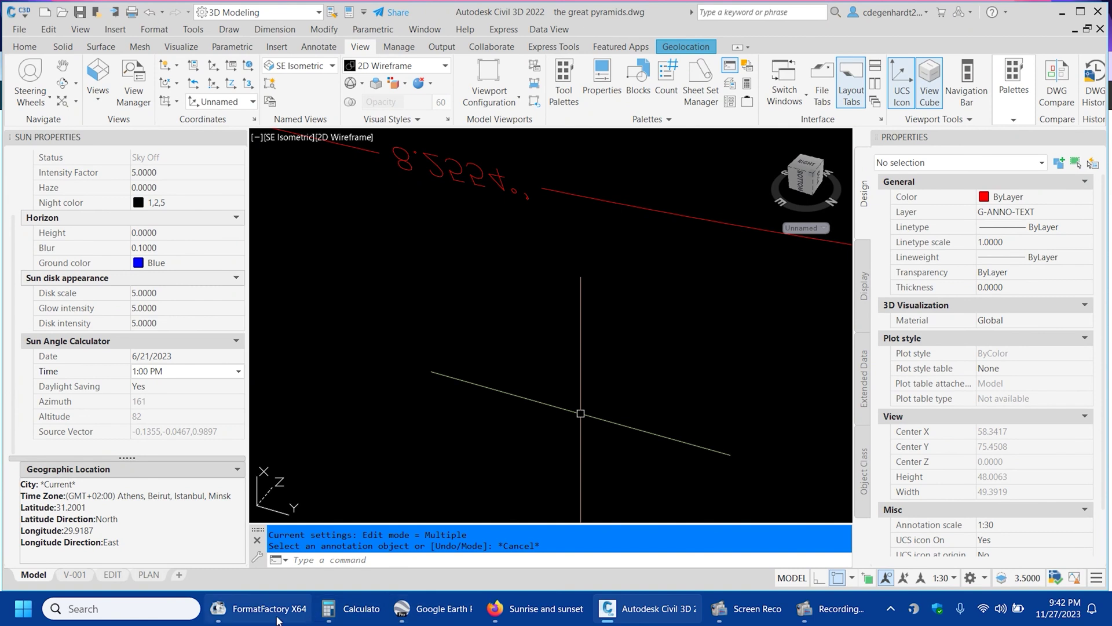
{"action": "left_click", "coordinate": [354, 608]}
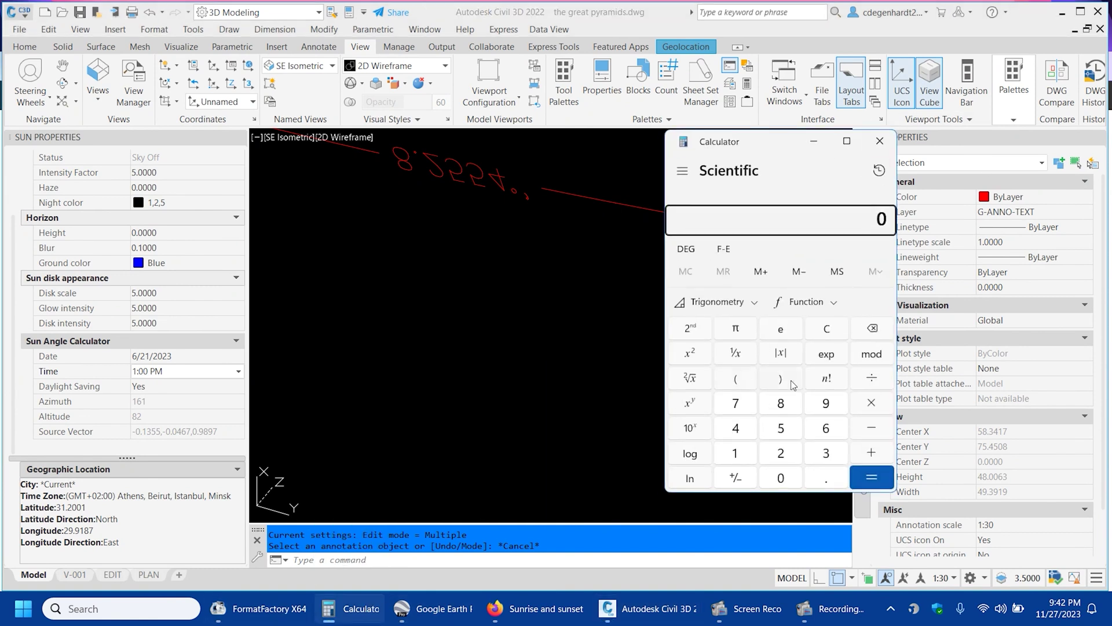
{"action": "left_click", "coordinate": [827, 329]}
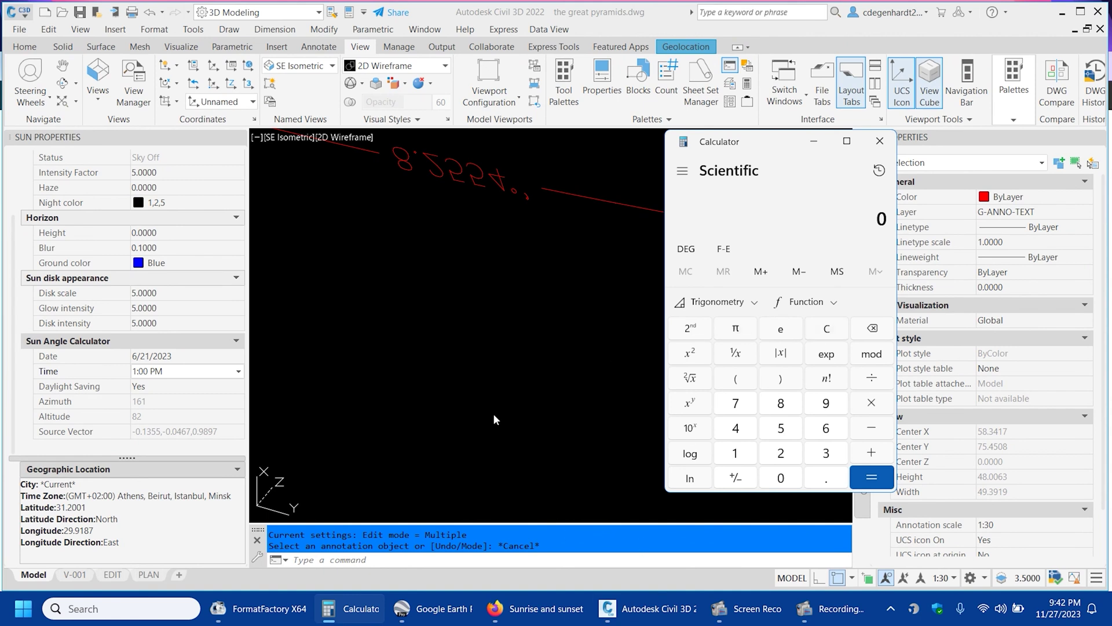
{"action": "left_click", "coordinate": [780, 403]}
{"action": "left_click", "coordinate": [829, 479]}
{"action": "left_click", "coordinate": [781, 453]}
{"action": "left_click", "coordinate": [781, 428]}
{"action": "left_click", "coordinate": [780, 428]}
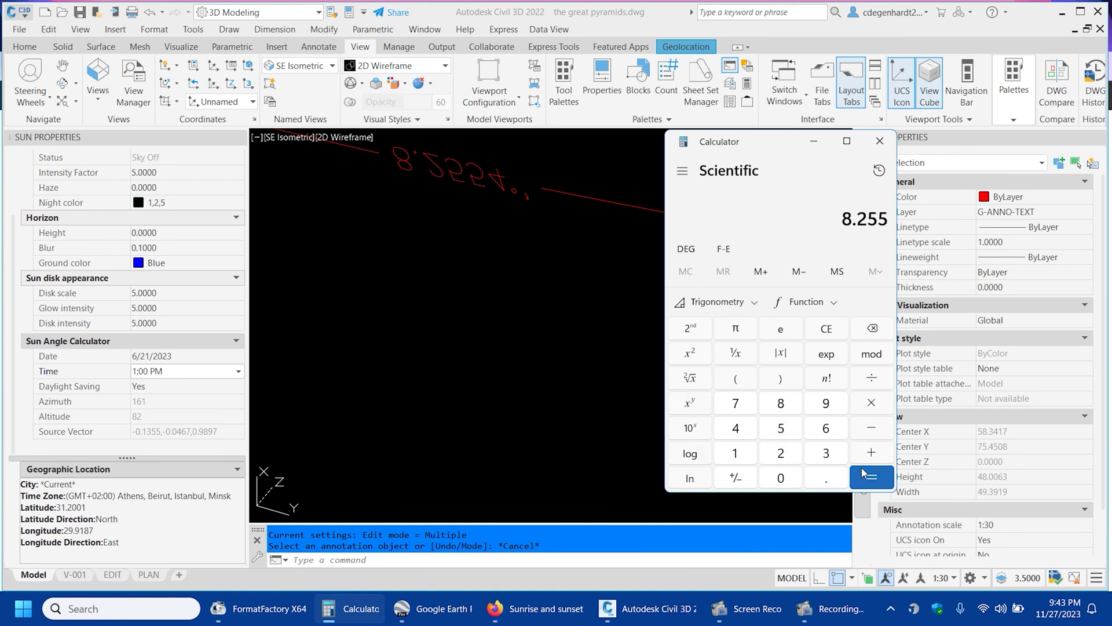
Subtract 0.71 to get 7.545, then clear the display.
{"action": "left_click", "coordinate": [872, 429]}
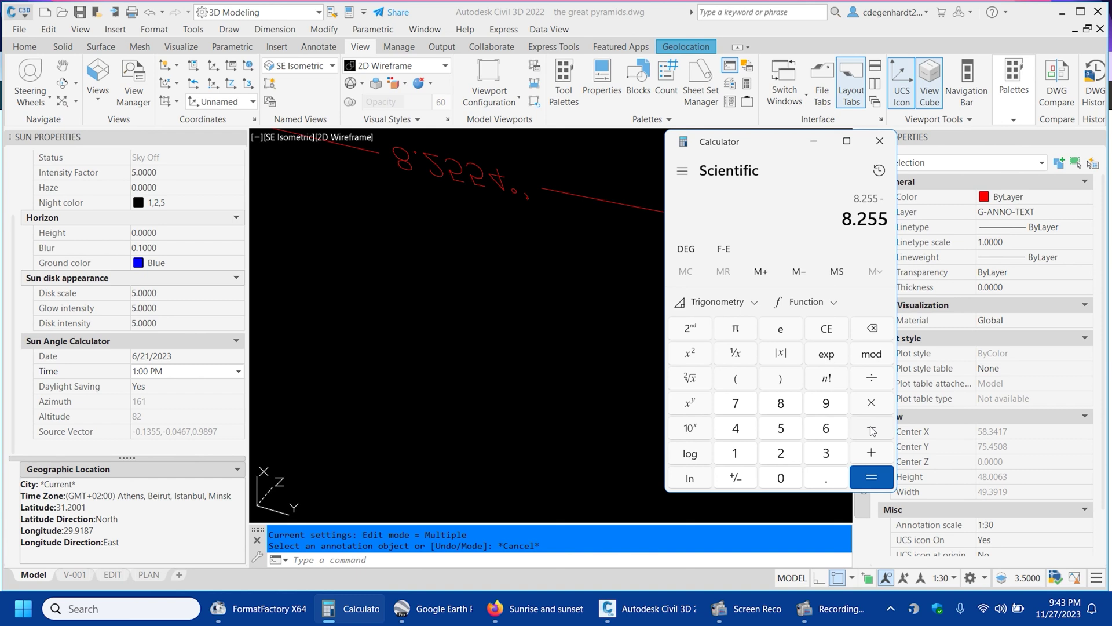
{"action": "left_click", "coordinate": [829, 481]}
{"action": "left_click", "coordinate": [738, 406]}
{"action": "left_click", "coordinate": [739, 452]}
{"action": "left_click", "coordinate": [873, 480]}
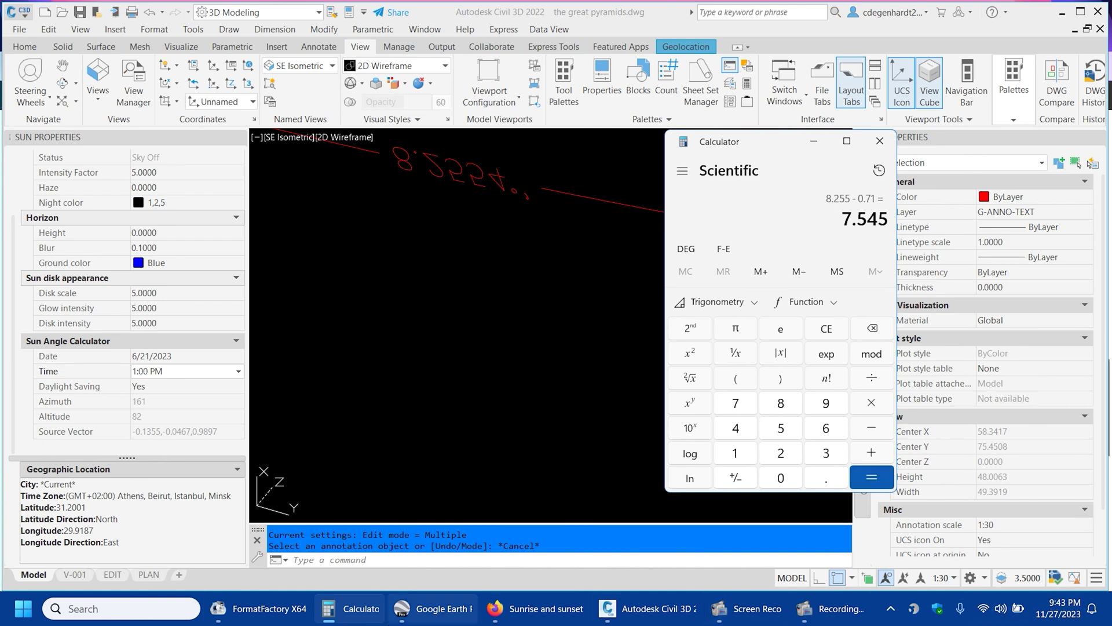
{"action": "left_click", "coordinate": [833, 329]}
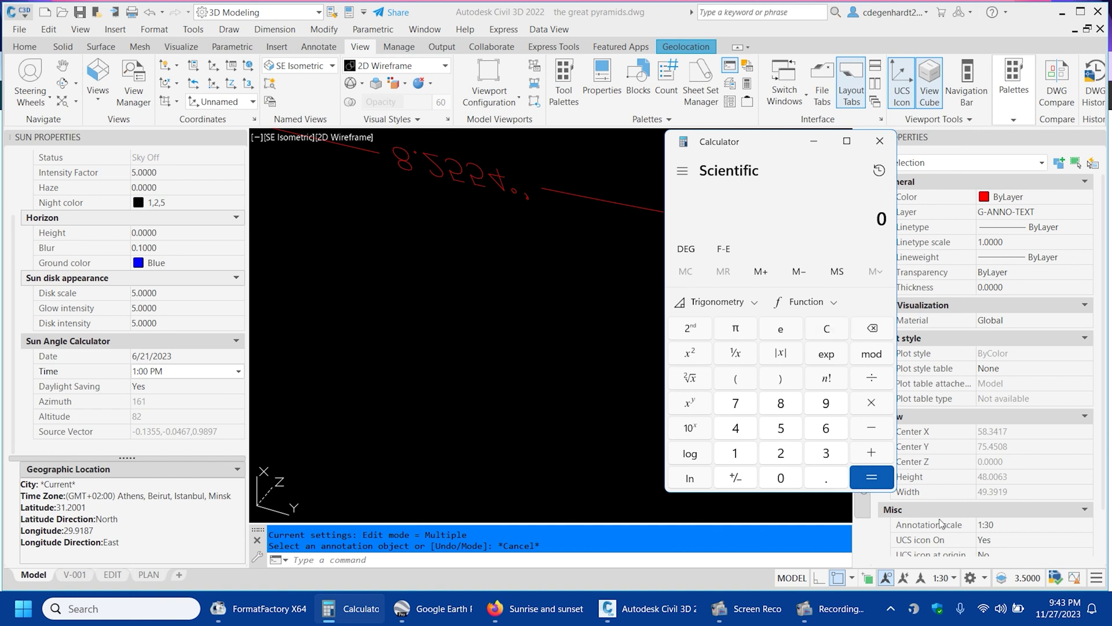
Enter 360 ÷, then clear the calculator to start over.
{"action": "left_click", "coordinate": [826, 454]}
{"action": "left_click", "coordinate": [826, 428]}
{"action": "left_click", "coordinate": [781, 478]}
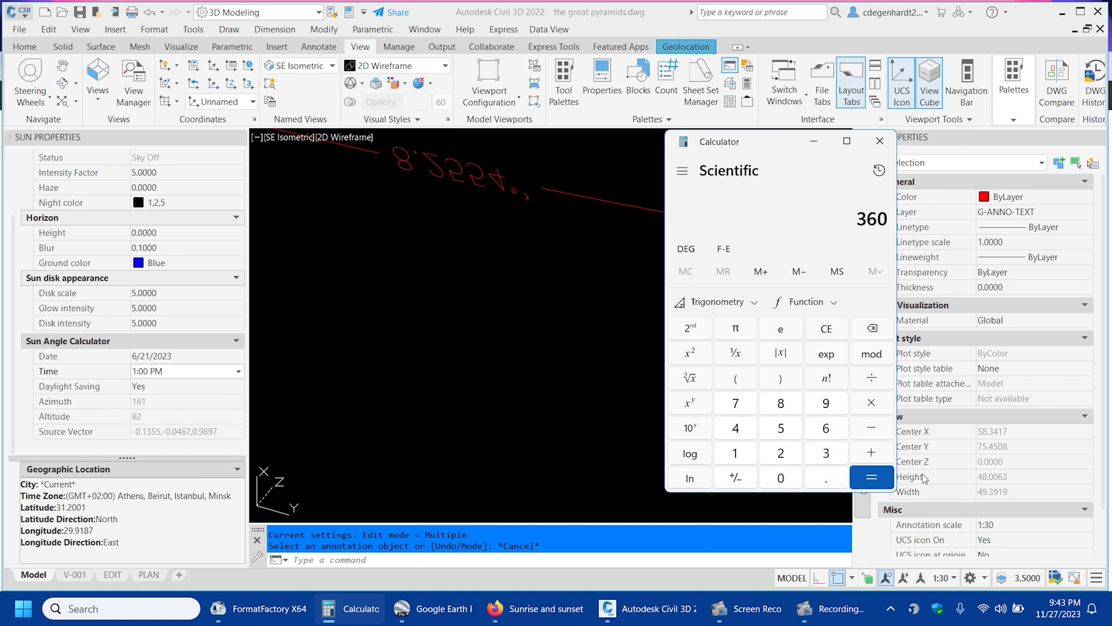
{"action": "left_click", "coordinate": [872, 379]}
{"action": "left_click", "coordinate": [826, 328]}
Compute 0.71 − 8.255 and clear the result.
{"action": "left_click", "coordinate": [826, 482]}
{"action": "left_click", "coordinate": [743, 407]}
{"action": "left_click", "coordinate": [753, 458]}
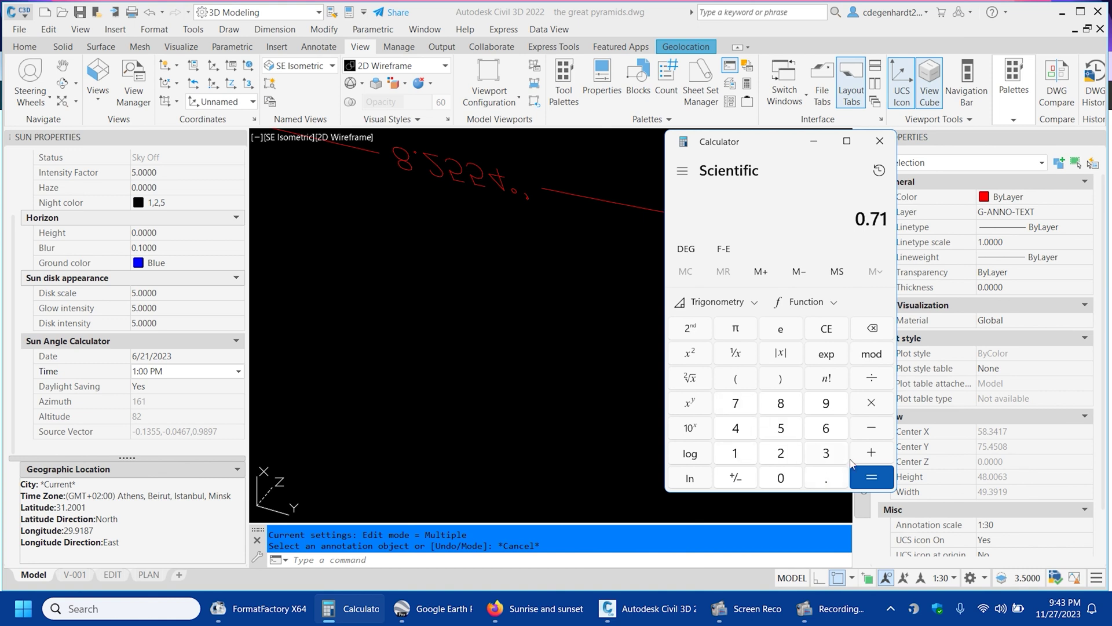
{"action": "left_click", "coordinate": [780, 403]}
{"action": "left_click", "coordinate": [820, 482]}
{"action": "left_click", "coordinate": [781, 452]}
{"action": "left_click", "coordinate": [780, 428]}
{"action": "left_click", "coordinate": [781, 428]}
{"action": "left_click", "coordinate": [878, 479]}
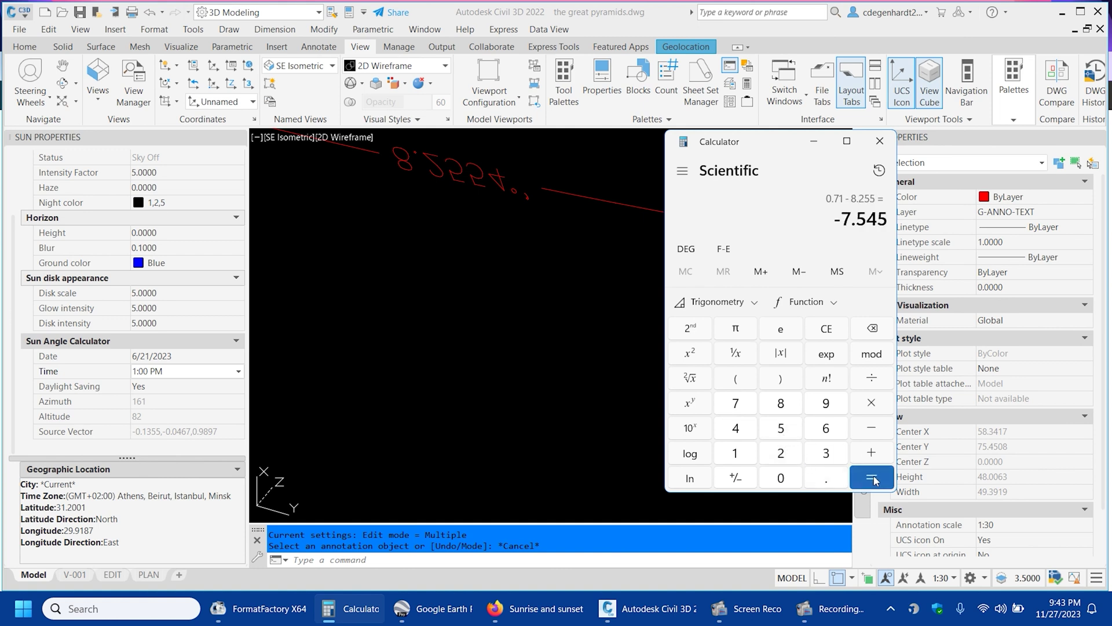
{"action": "left_click", "coordinate": [828, 334]}
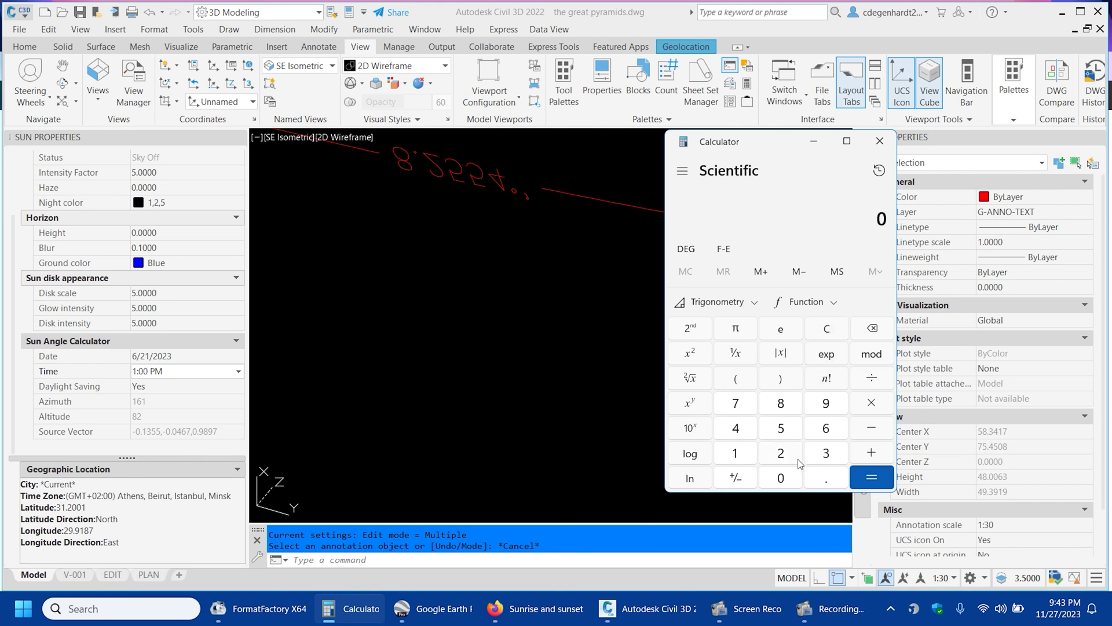
Enter 360 ÷ 7.5, giving 48.
{"action": "left_click", "coordinate": [826, 453]}
{"action": "left_click", "coordinate": [826, 428]}
{"action": "left_click", "coordinate": [781, 478]}
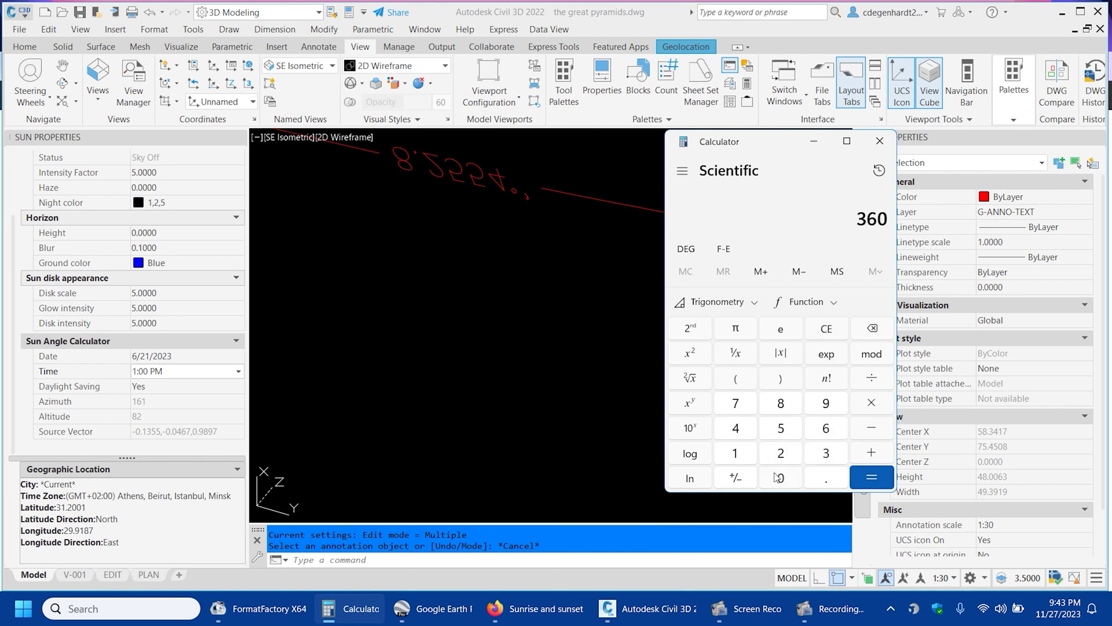
{"action": "left_click", "coordinate": [871, 379]}
{"action": "left_click", "coordinate": [742, 409]}
{"action": "left_click", "coordinate": [826, 478]}
{"action": "left_click", "coordinate": [781, 428]}
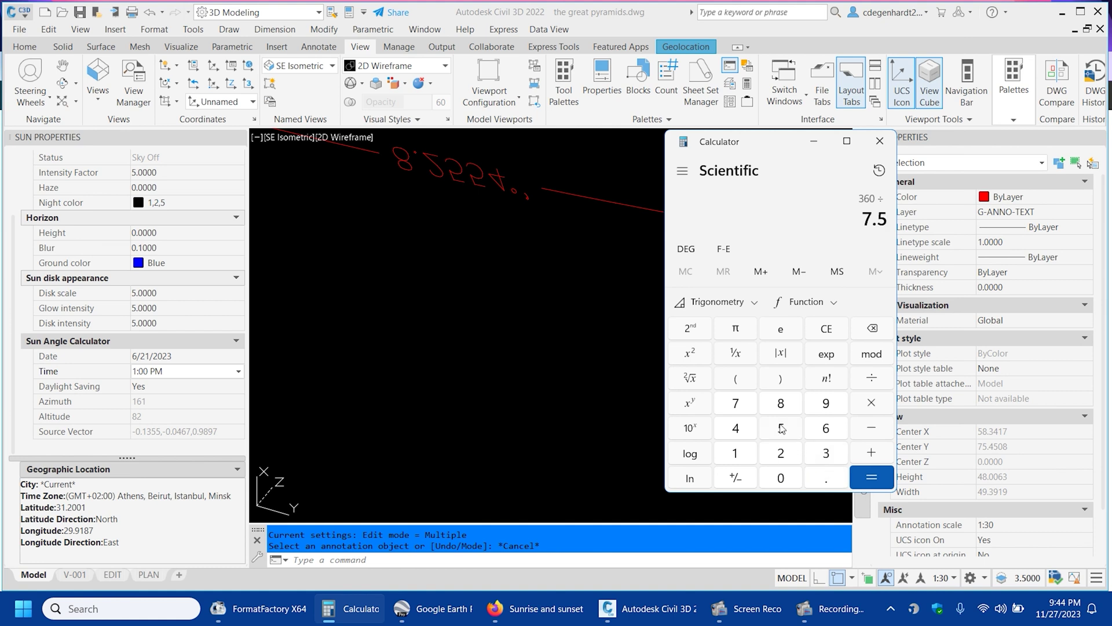
Multiply by the distance, keying in 522., and show Google Earth's 522.59-mile measurement.
{"action": "left_click", "coordinate": [872, 404]}
{"action": "left_click", "coordinate": [783, 429]}
{"action": "left_click", "coordinate": [782, 455]}
{"action": "left_click", "coordinate": [782, 455]}
{"action": "left_click", "coordinate": [825, 481]}
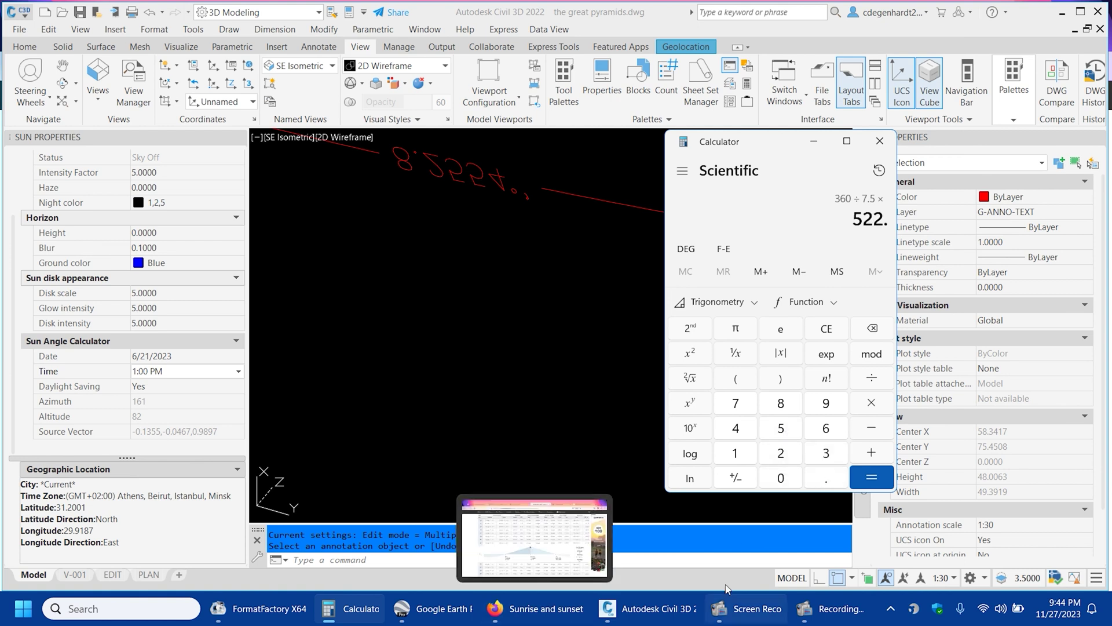
{"action": "left_click", "coordinate": [413, 614]}
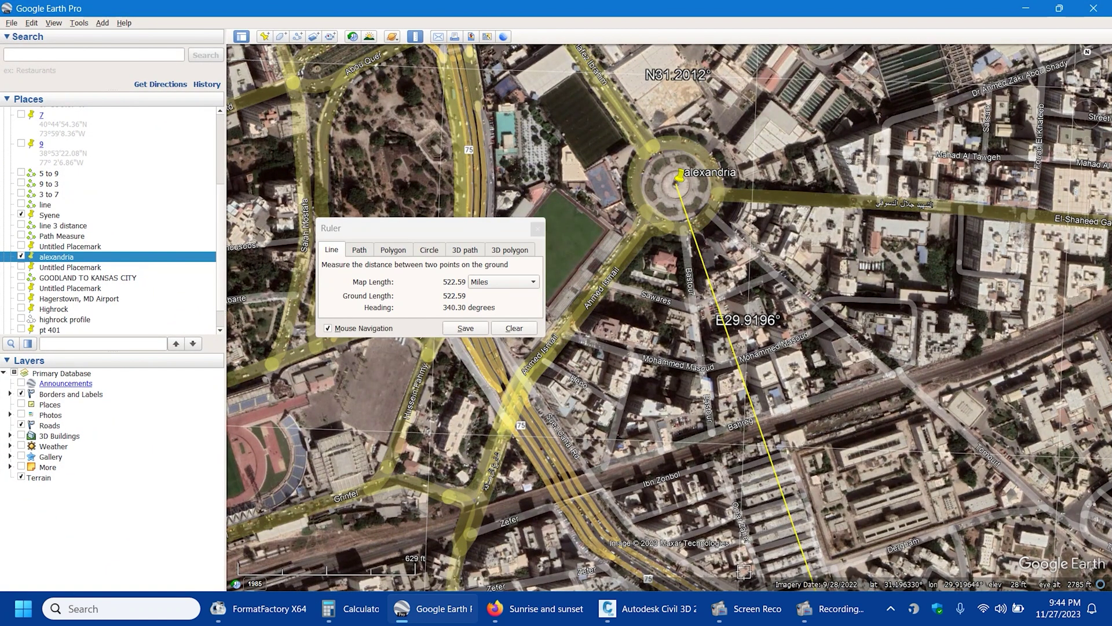
Complete the distance as 522.60 and evaluate, giving a circumference of 25,084.8 miles.
{"action": "left_click", "coordinate": [353, 608]}
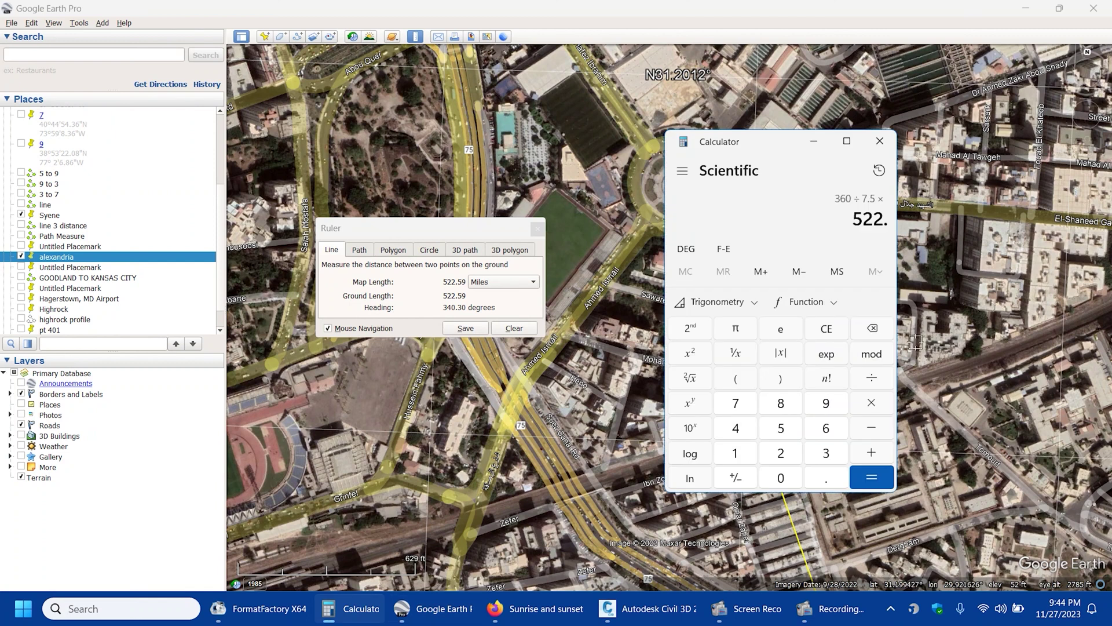
{"action": "left_click", "coordinate": [826, 428]}
{"action": "left_click", "coordinate": [781, 478]}
{"action": "left_click", "coordinate": [872, 477]}
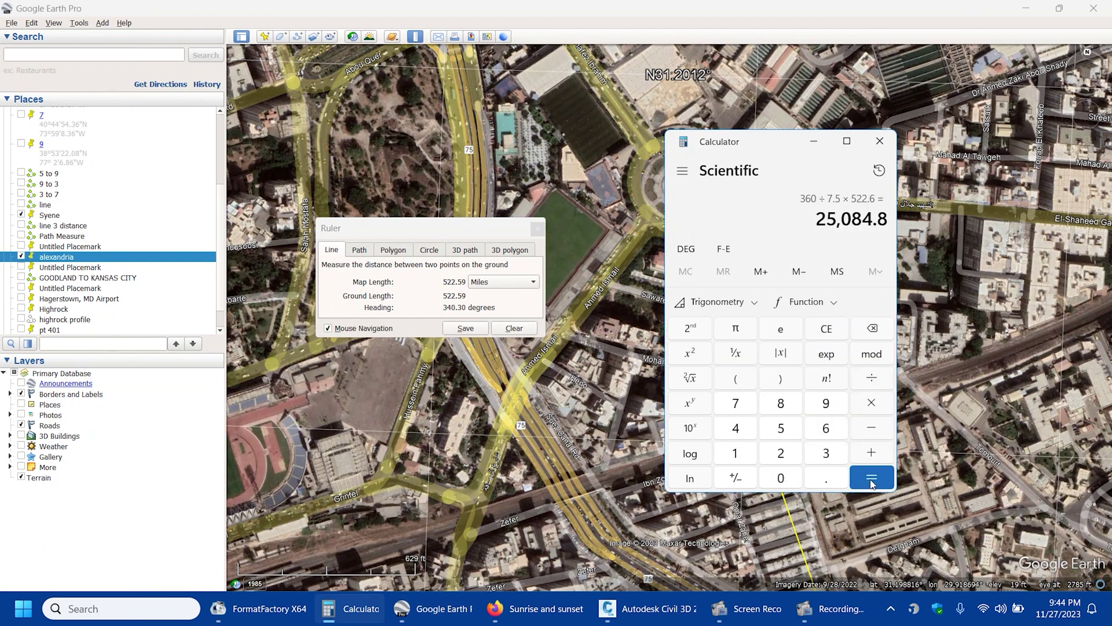